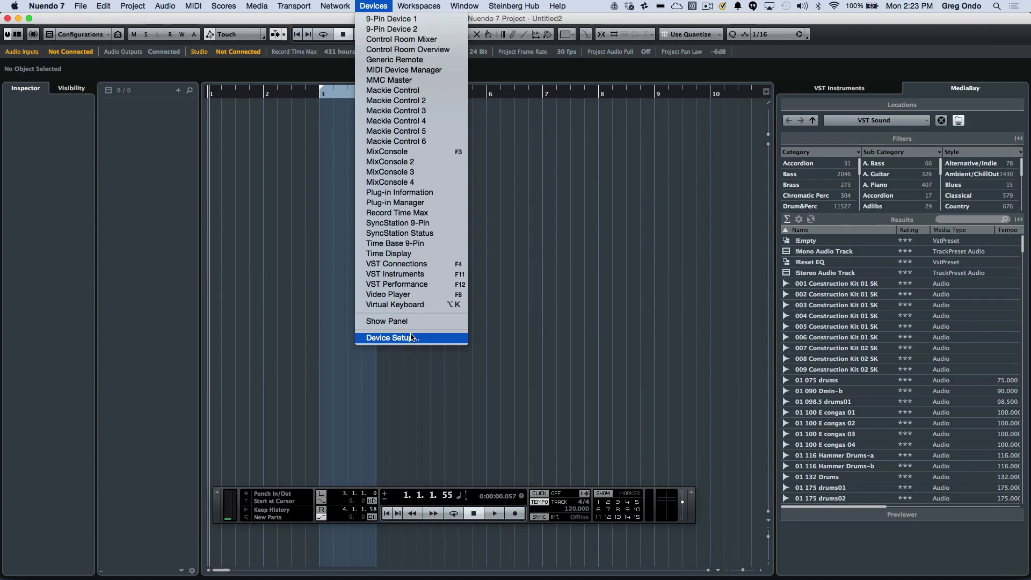
# Review the available ASIO drivers for the VST audio system in Device Setup, and leave the setup without changes
pyautogui.click(411, 338)
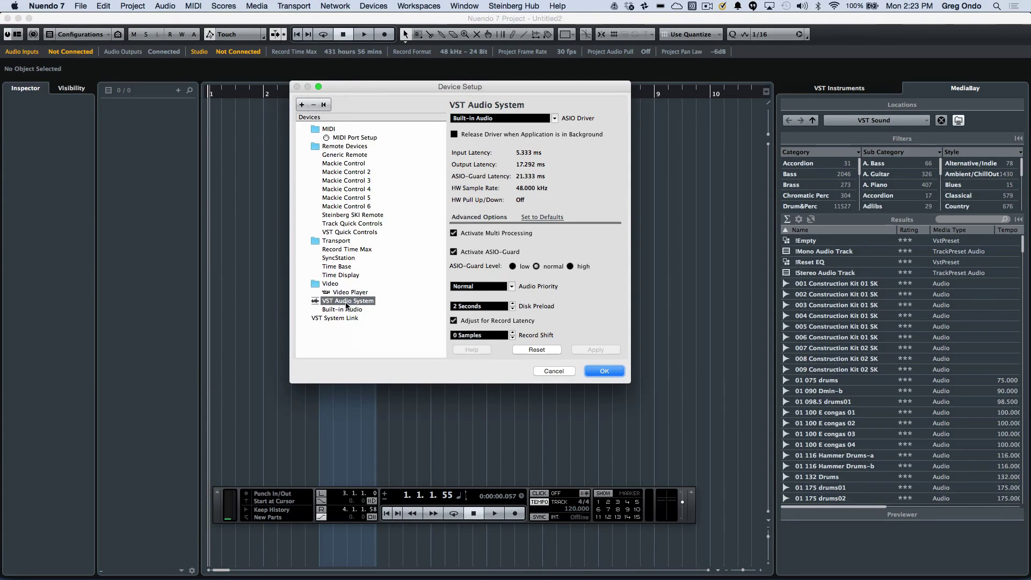
pyautogui.click(555, 119)
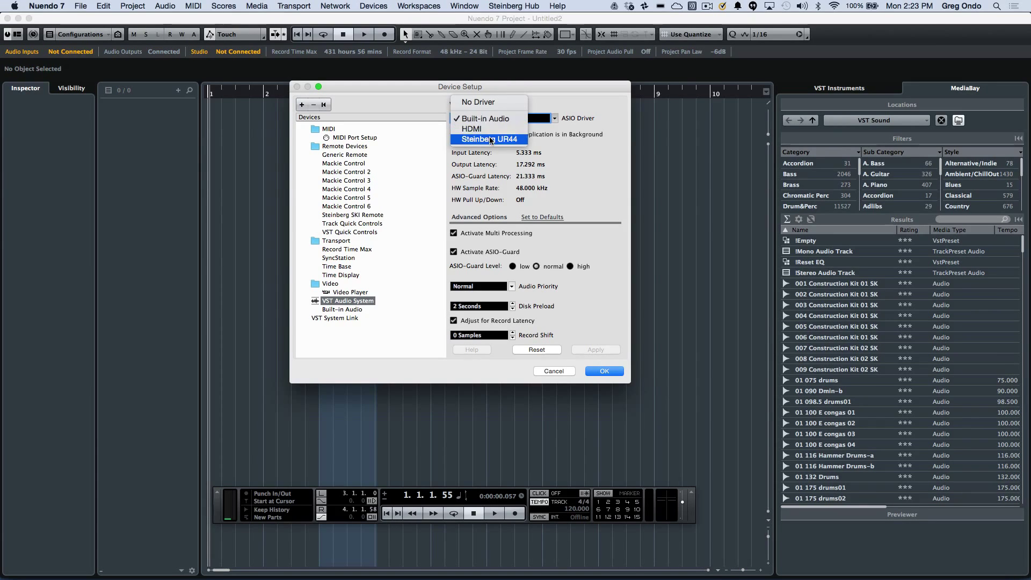
pyautogui.click(592, 181)
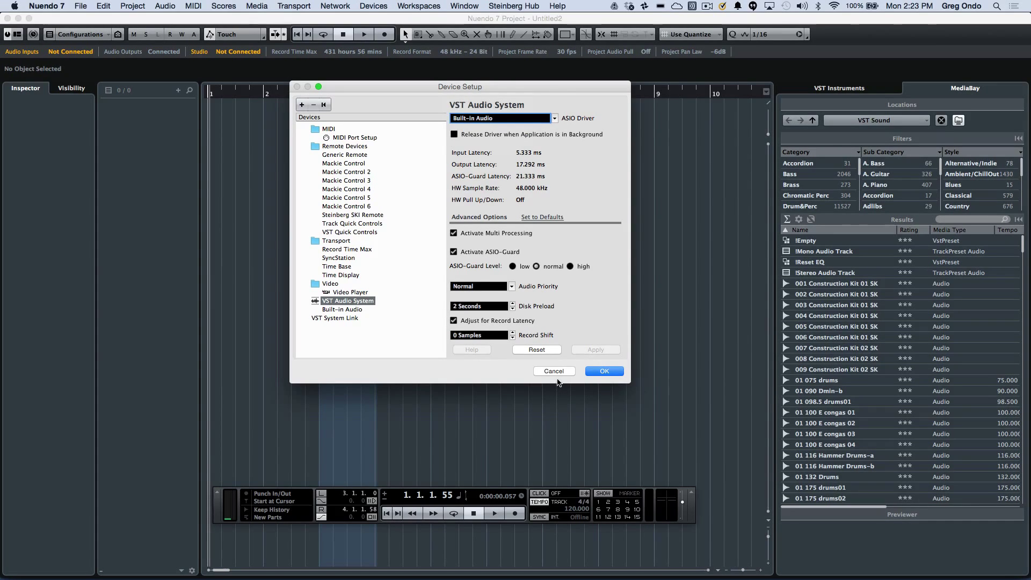
pyautogui.click(564, 373)
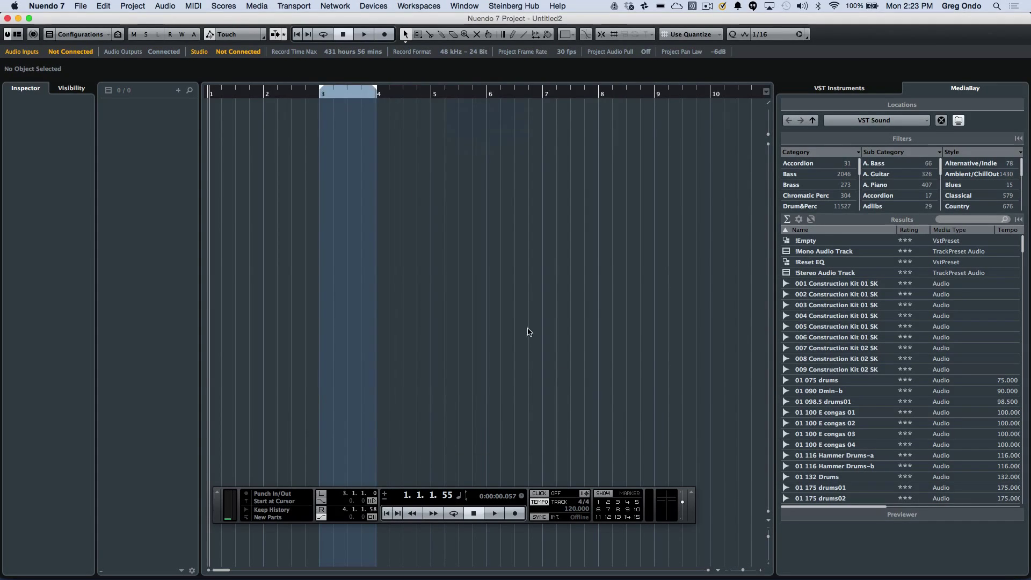
# Open VST Connections and inspect the output bus's device port choices and the available output presets
pyautogui.click(379, 6)
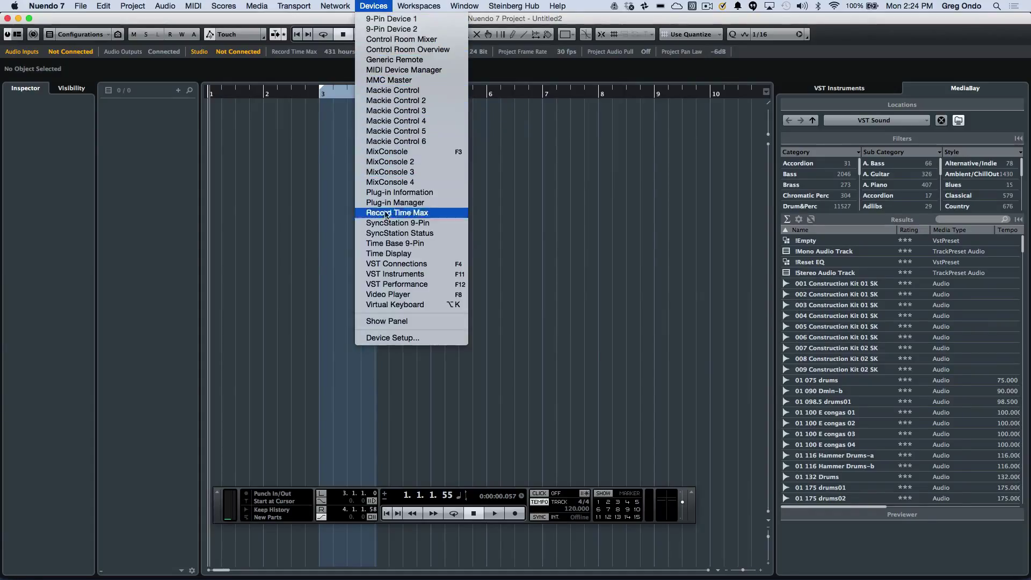
pyautogui.click(411, 264)
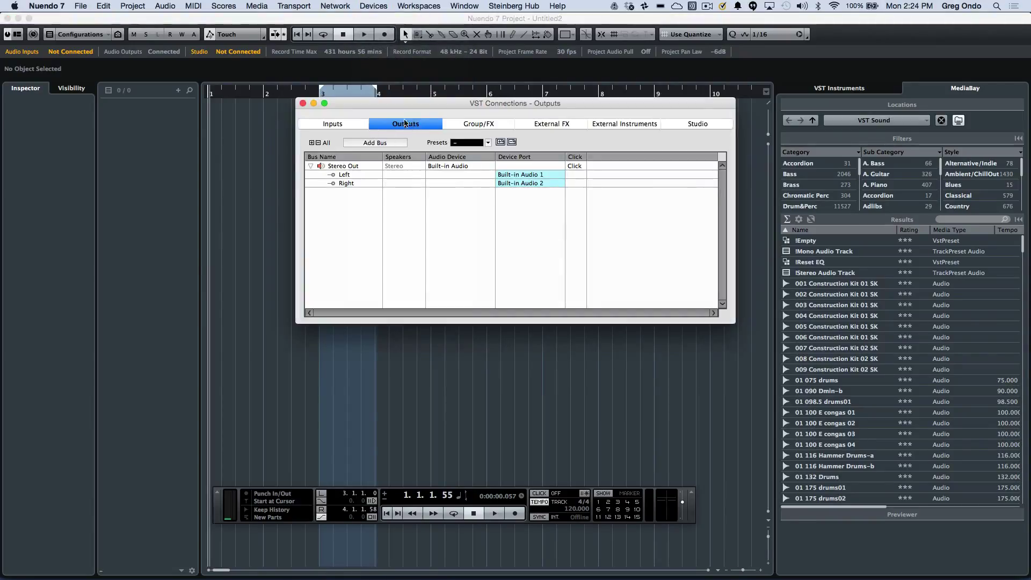
pyautogui.click(528, 177)
pyautogui.click(447, 215)
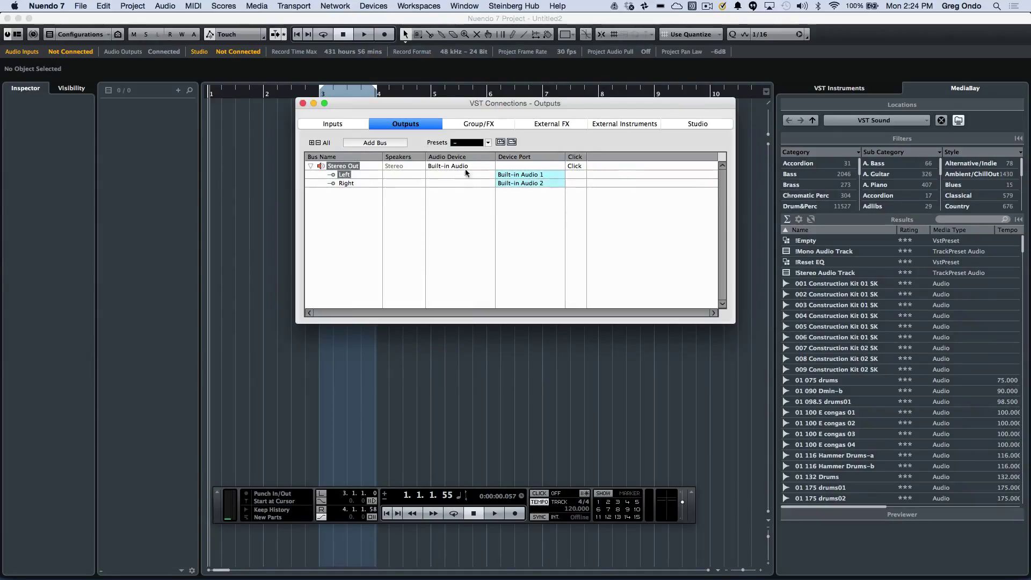
pyautogui.click(487, 142)
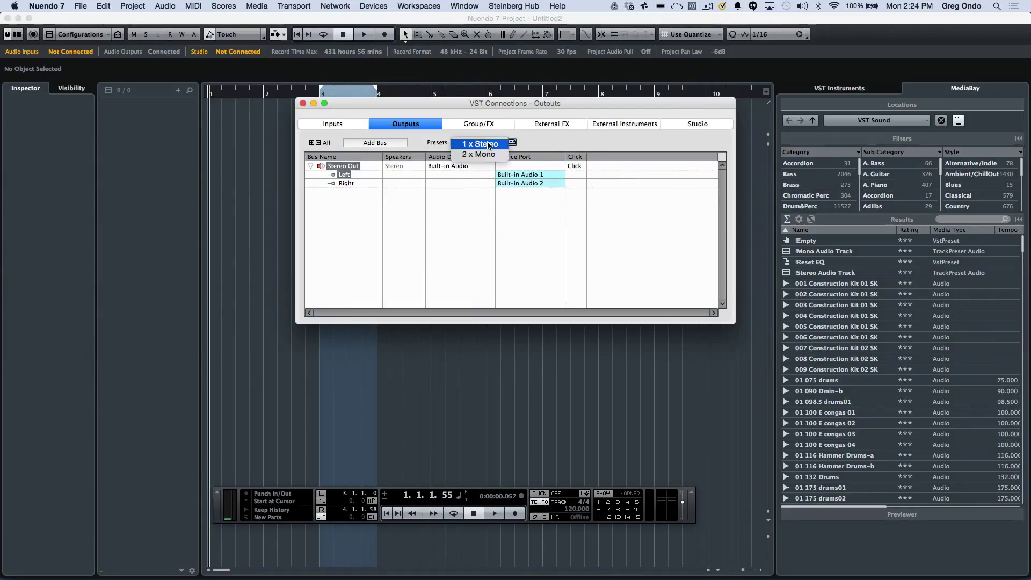
pyautogui.click(446, 217)
# Examine the channel formats offered for a new output bus, including the surround and 3D ones, and close VST Connections
pyautogui.rightClick(344, 200)
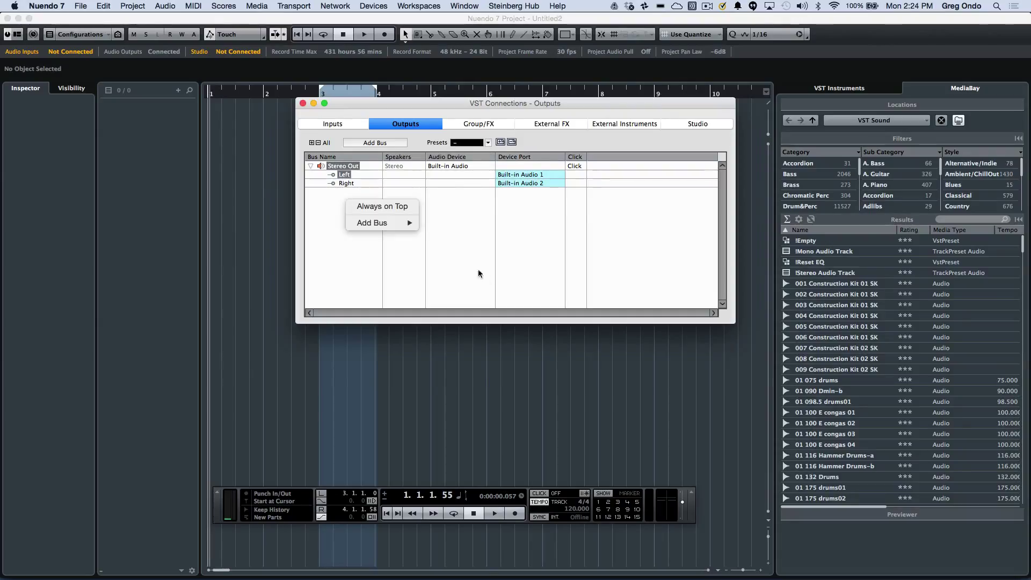
pyautogui.moveTo(391, 225)
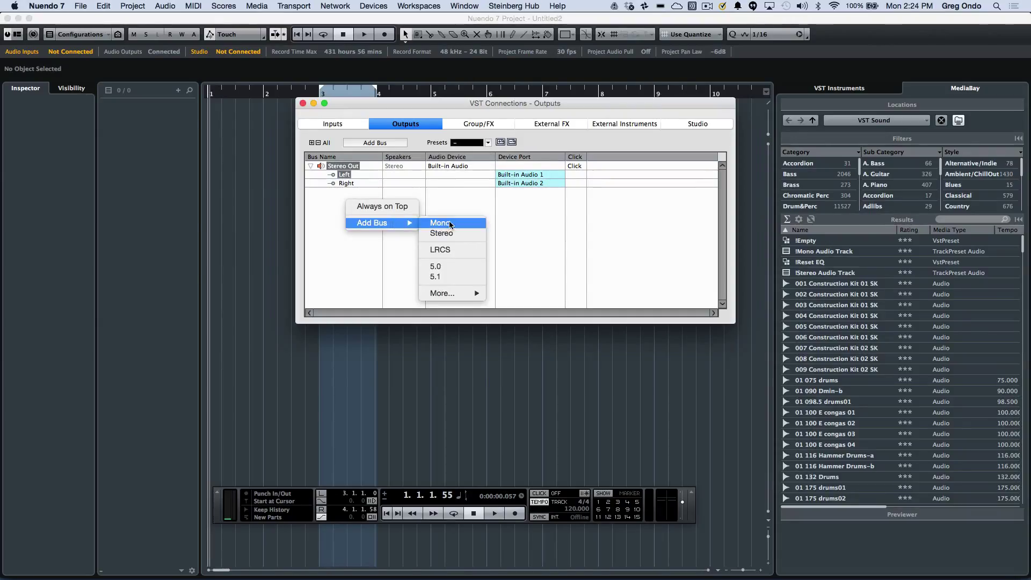
pyautogui.moveTo(463, 293)
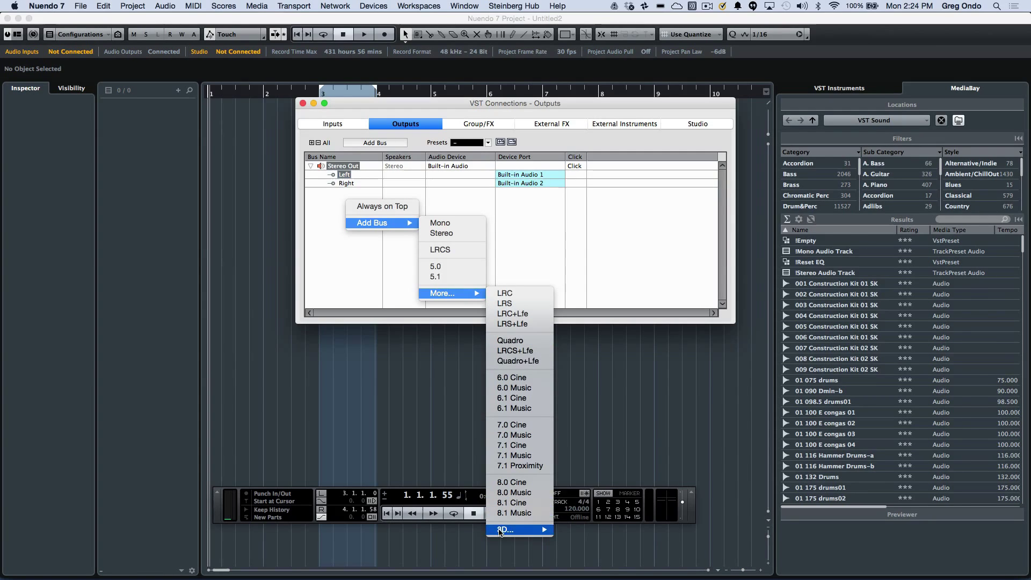
pyautogui.moveTo(502, 530)
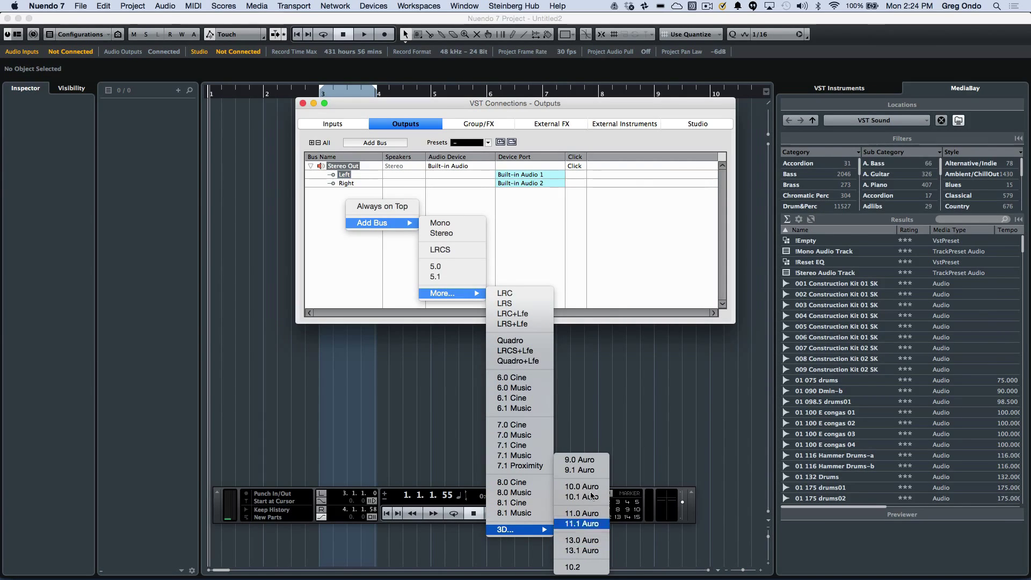
pyautogui.click(640, 240)
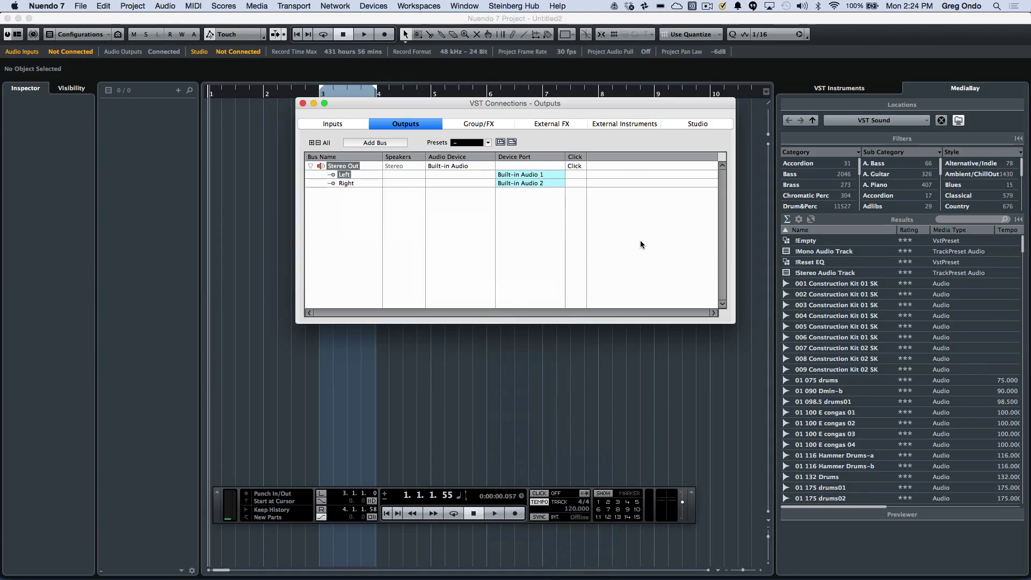
pyautogui.click(303, 103)
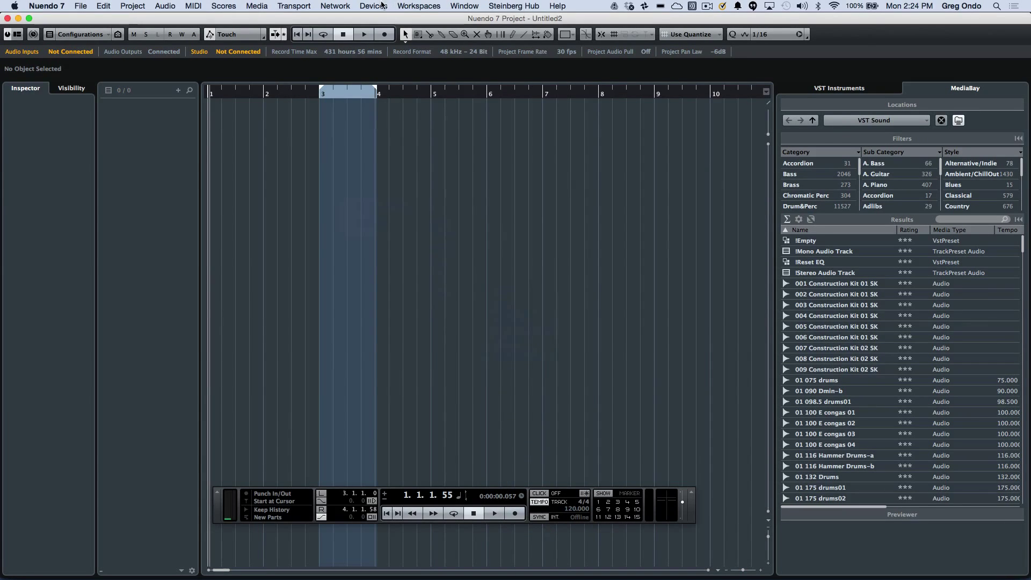
# Add another Mackie Control remote device in Device Setup
pyautogui.click(382, 5)
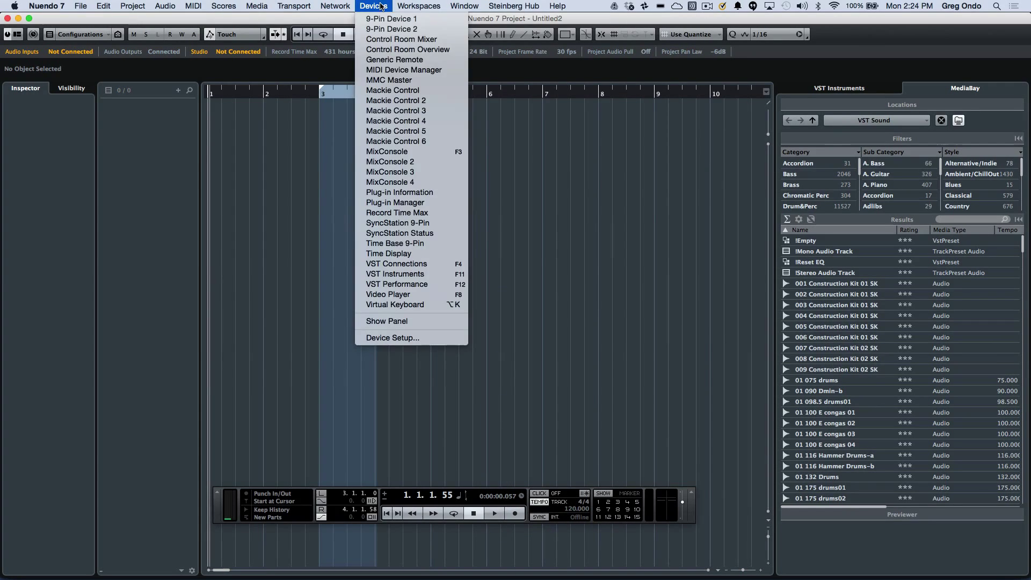
pyautogui.click(406, 337)
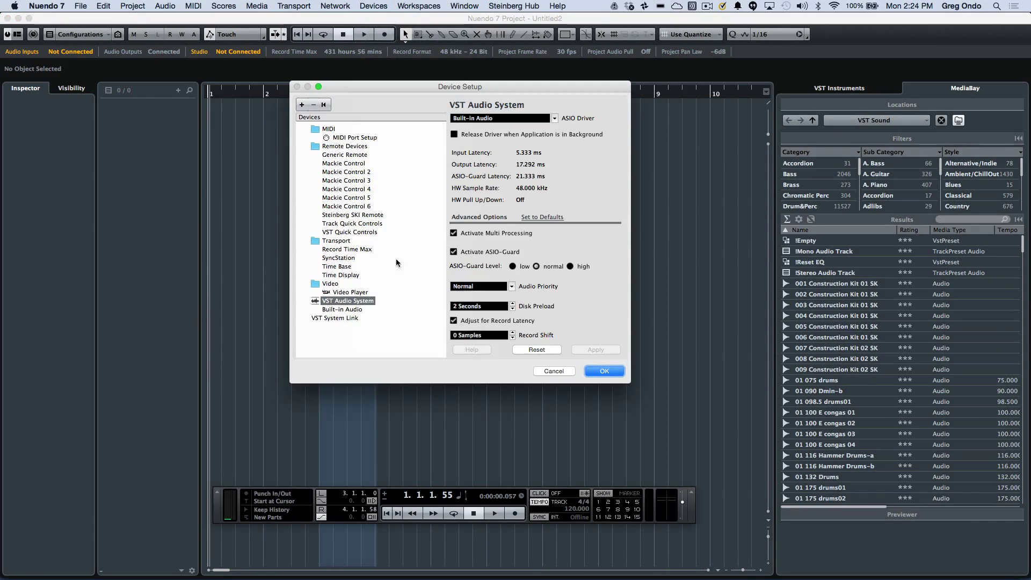
pyautogui.click(303, 105)
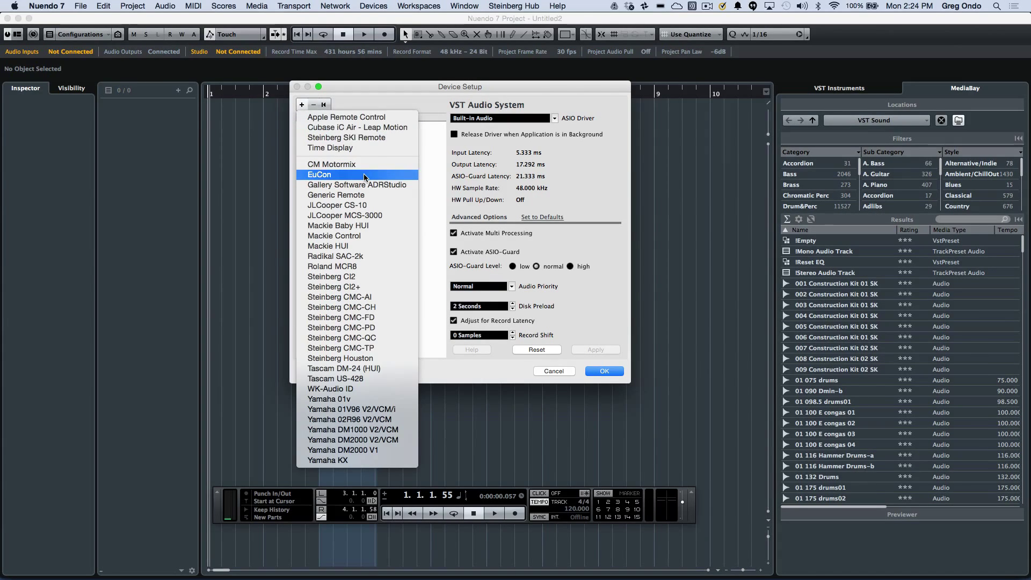
pyautogui.click(370, 237)
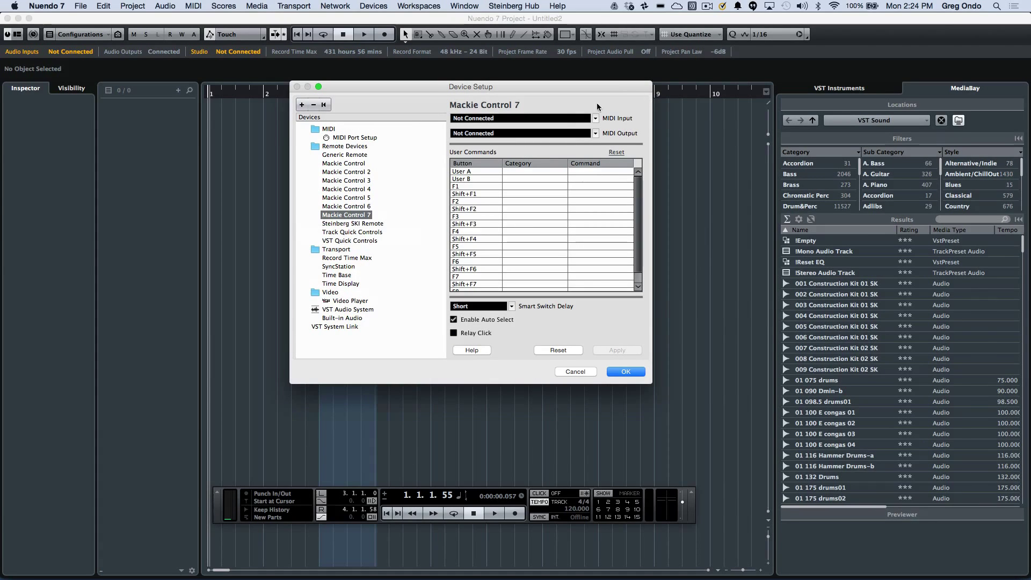
# Check the new Mackie Control's MIDI input choices and the MIDI port setup, and confirm the device setup
pyautogui.click(594, 120)
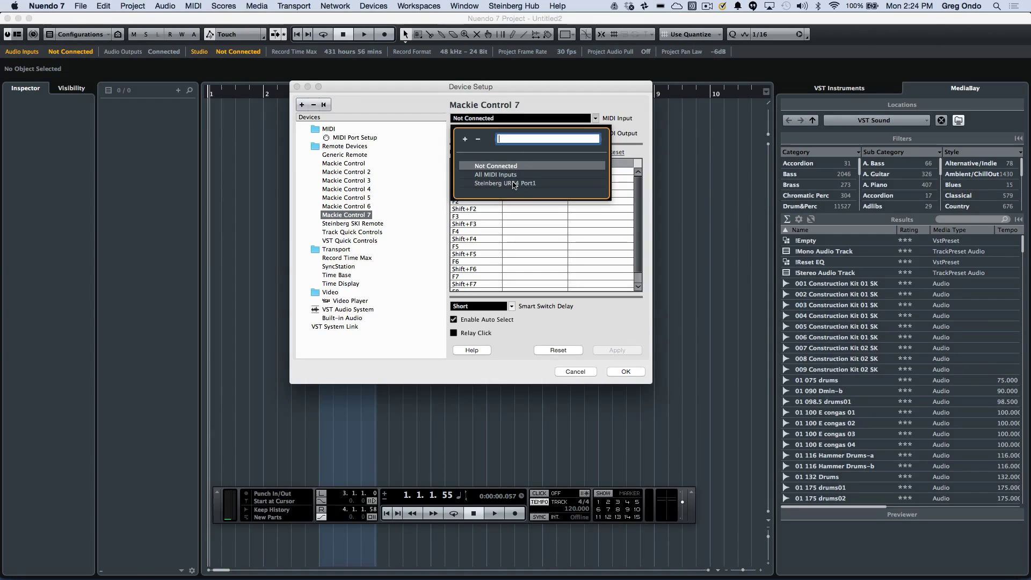
pyautogui.click(569, 100)
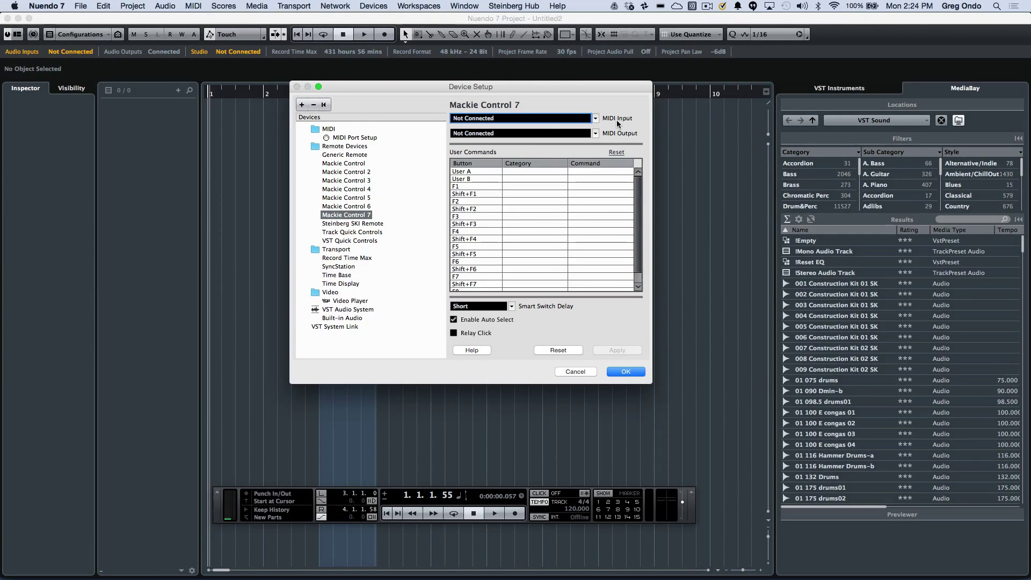
pyautogui.click(349, 138)
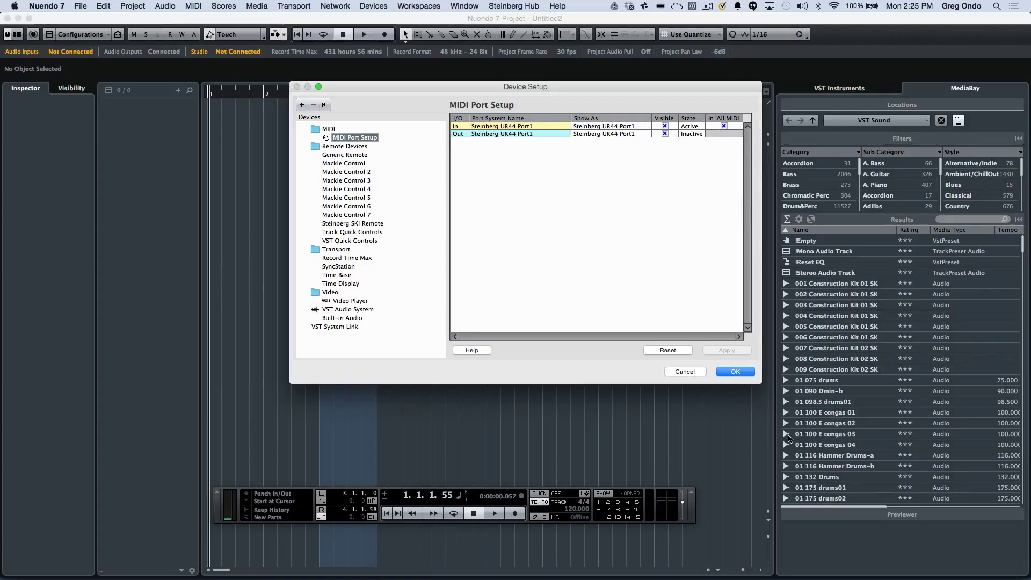
pyautogui.click(748, 375)
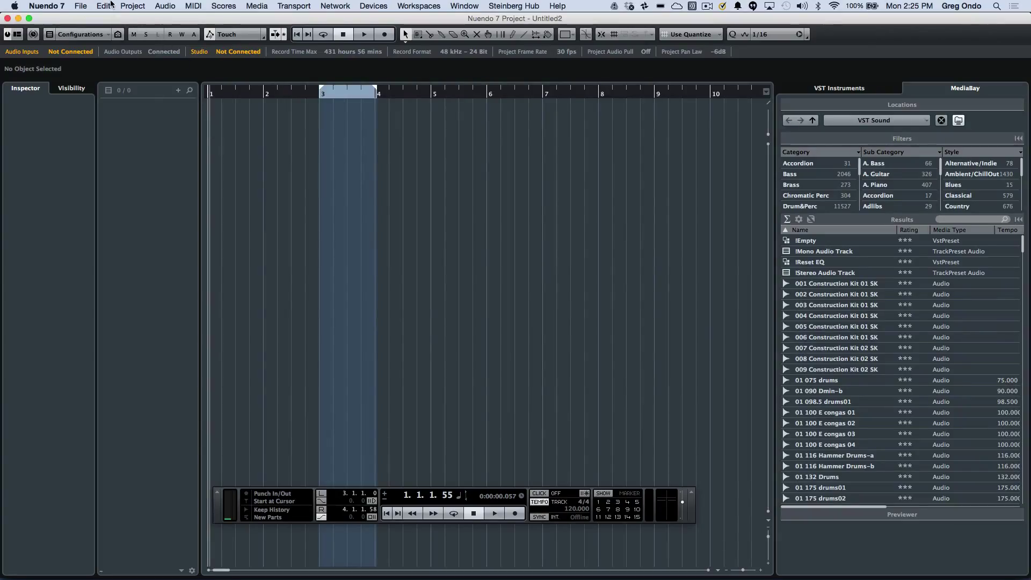
# Open Project Setup and examine the choices for frame rate, audio pull-up/pull-down and display format
pyautogui.click(131, 6)
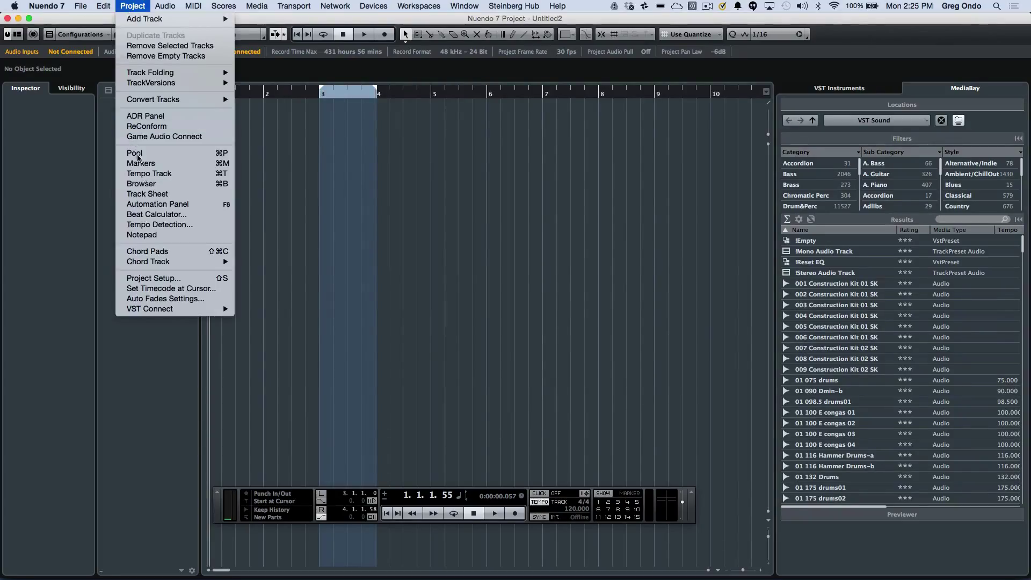
pyautogui.click(168, 279)
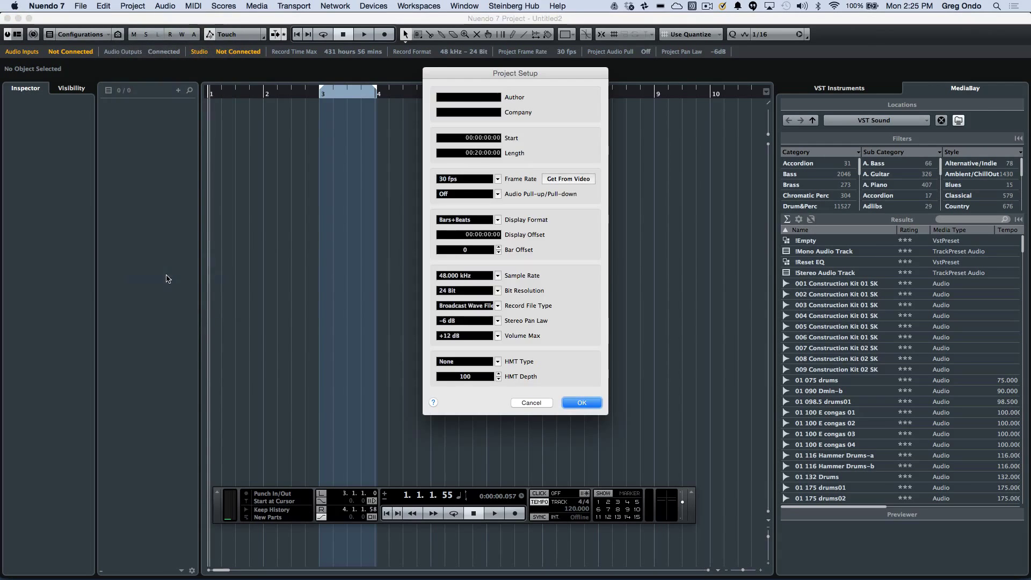
pyautogui.click(498, 178)
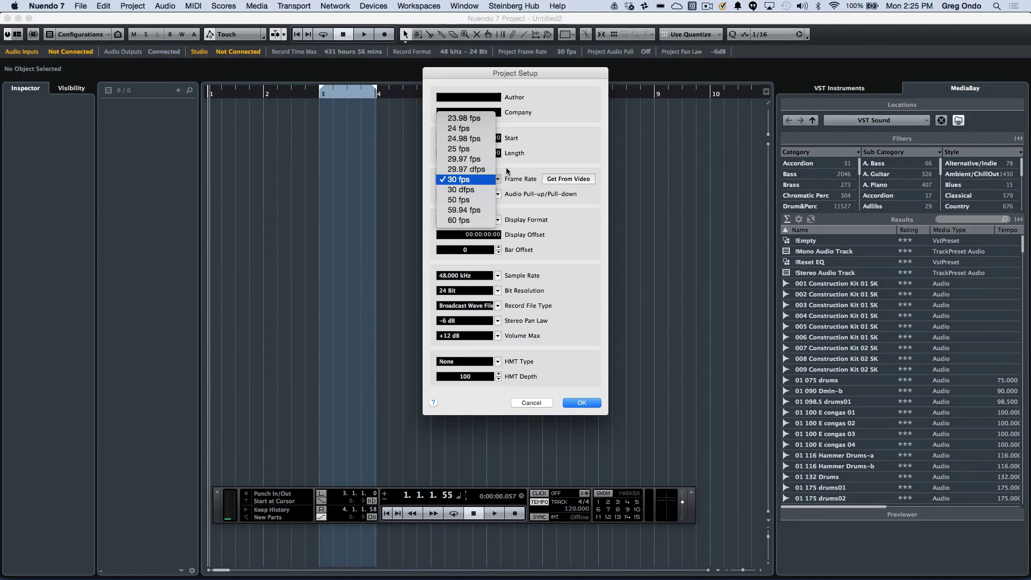
pyautogui.click(507, 171)
pyautogui.click(498, 194)
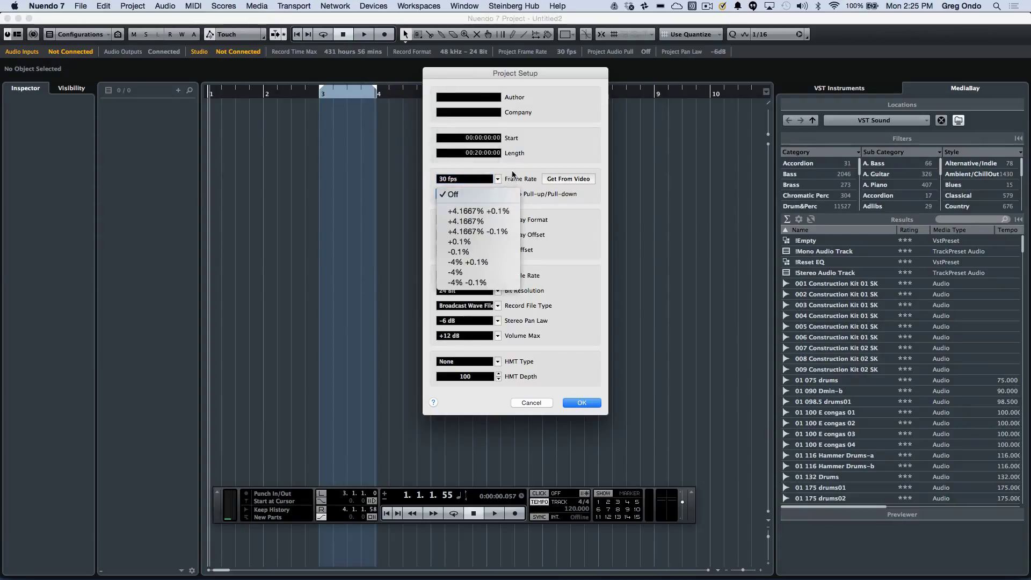
pyautogui.click(499, 194)
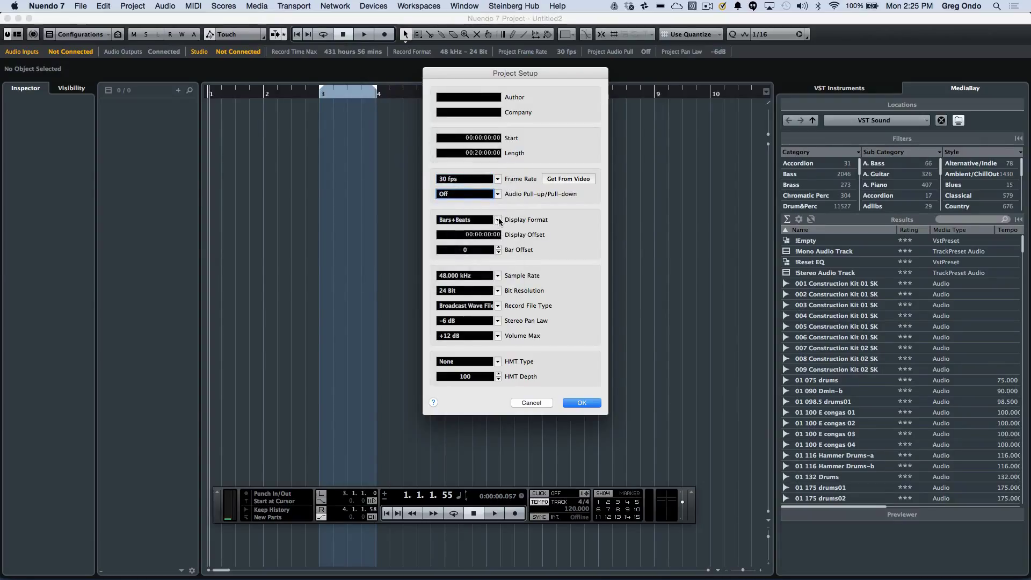
pyautogui.click(499, 221)
pyautogui.click(509, 203)
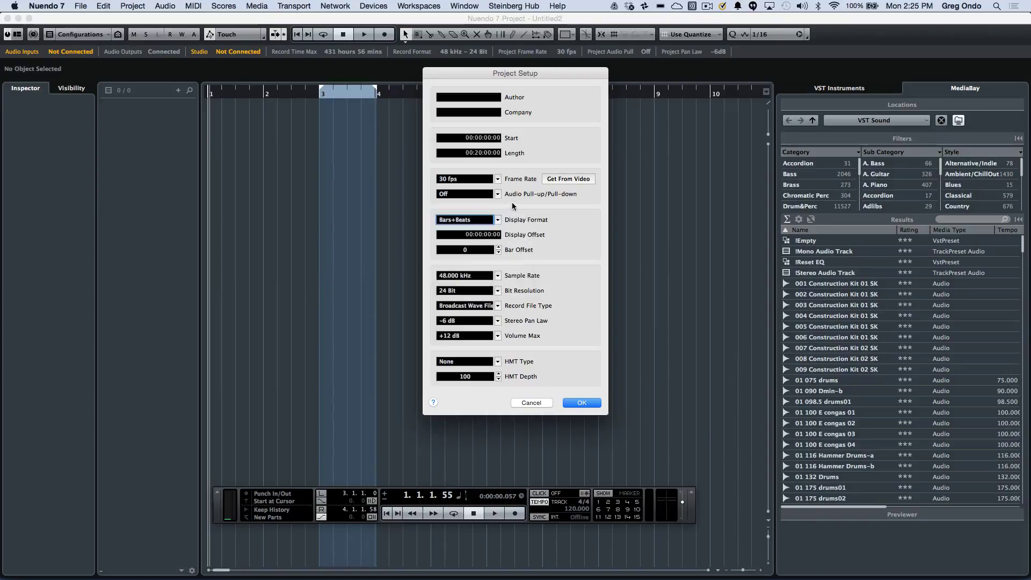
# Examine the sample rate, bit resolution and stereo pan law choices in Project Setup, and close it with the settings accepted
pyautogui.click(498, 276)
pyautogui.click(499, 276)
pyautogui.click(499, 291)
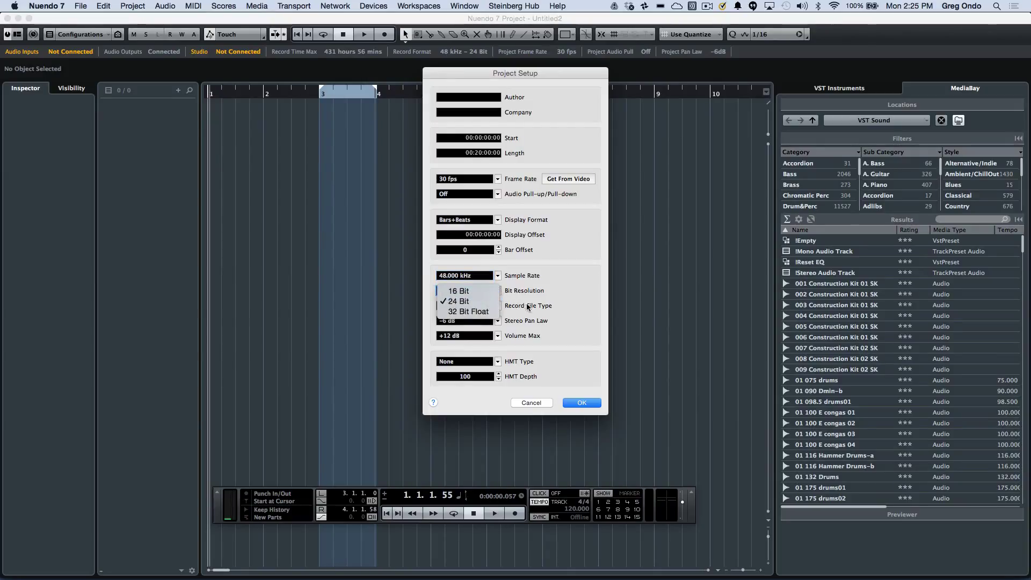
pyautogui.click(499, 321)
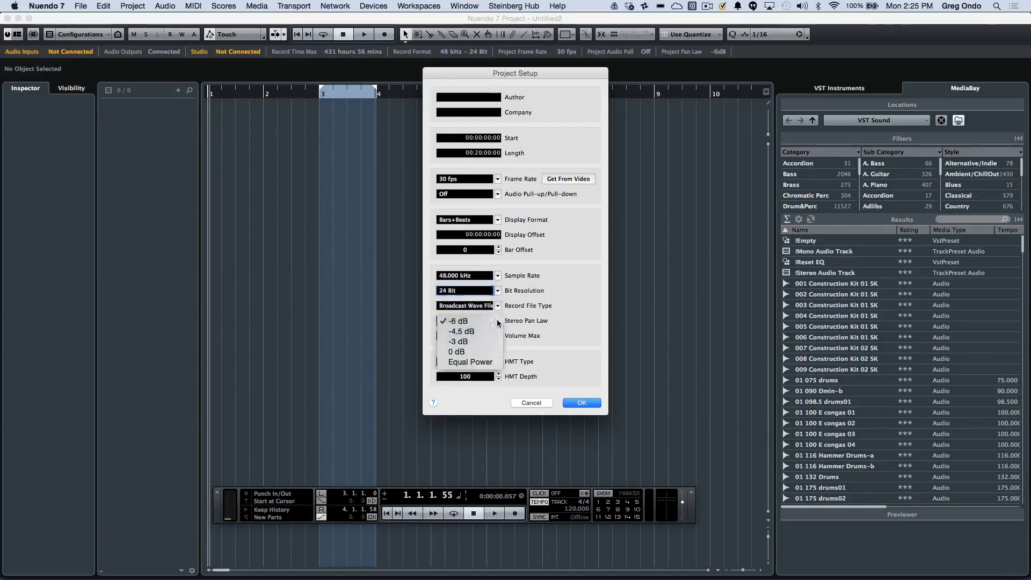
pyautogui.click(585, 404)
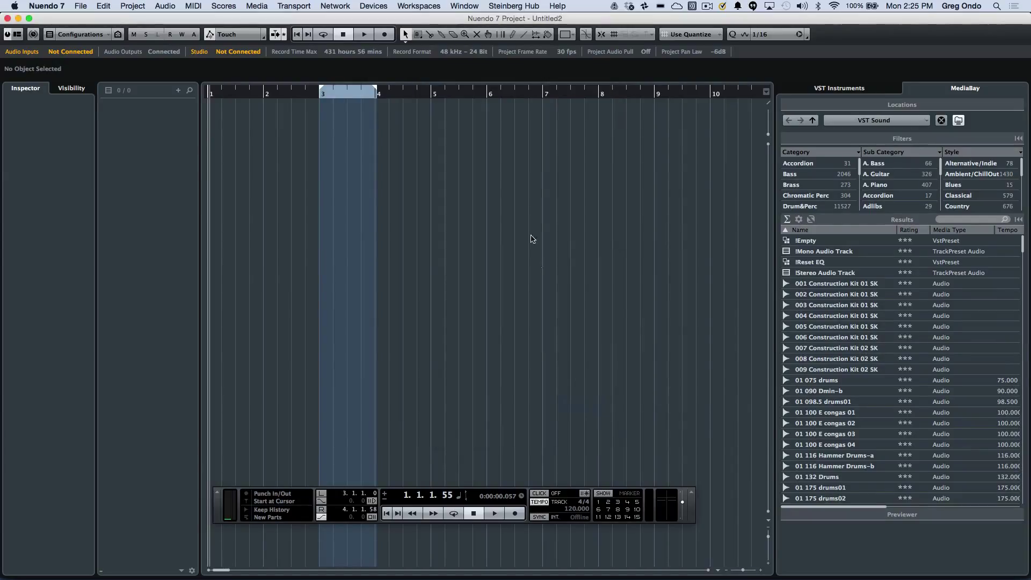
# Start a new project, browse the available templates, and compare the default location option before keeping Prompt for project location
pyautogui.click(83, 8)
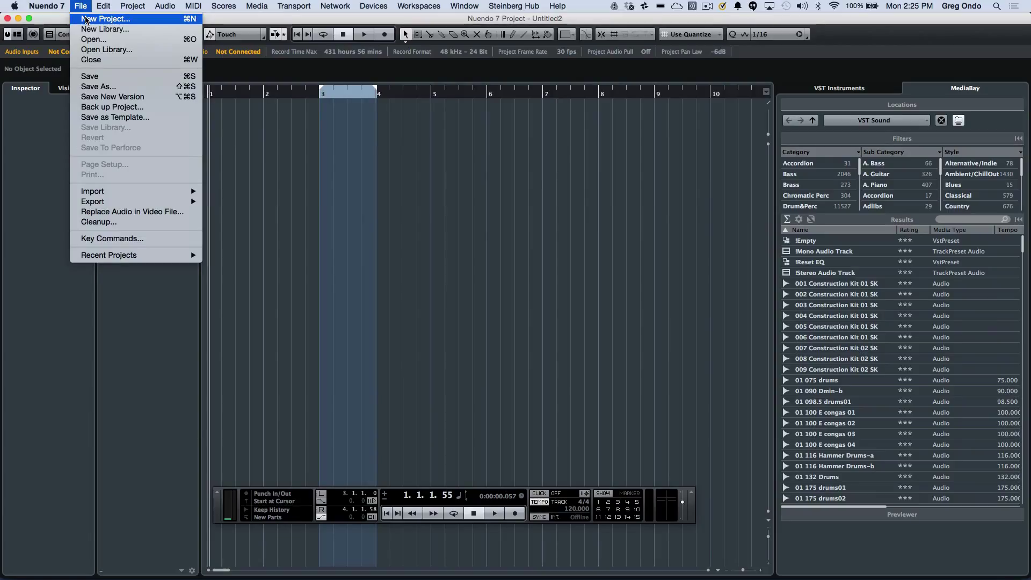
pyautogui.click(86, 20)
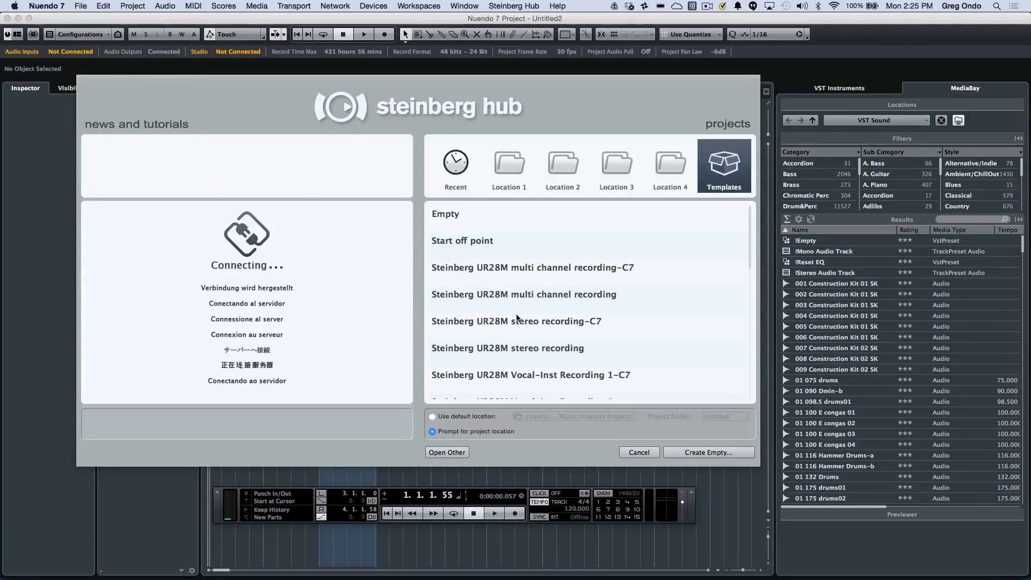
pyautogui.scroll(-3, 481, 313)
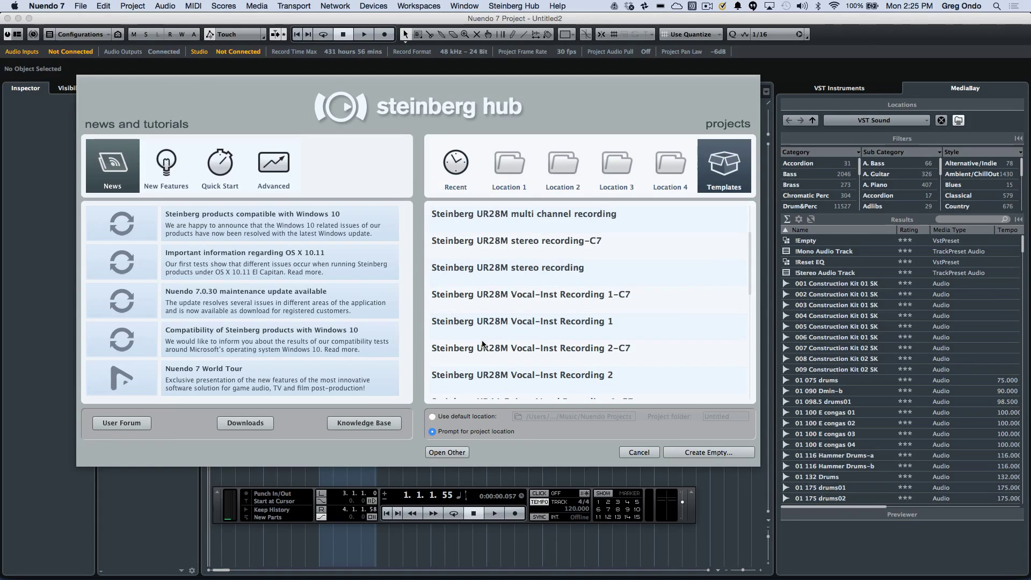
pyautogui.scroll(1, 482, 344)
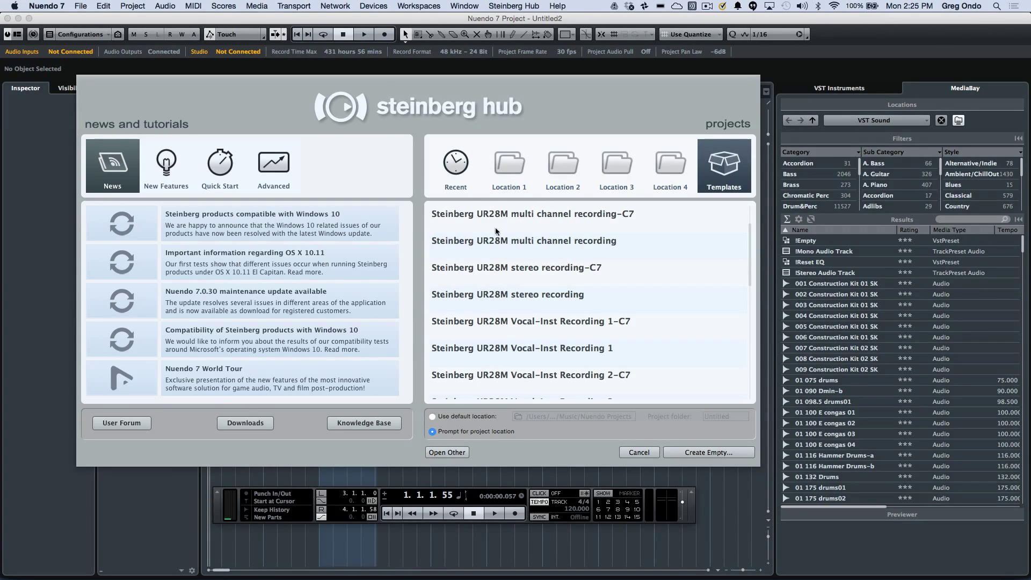
pyautogui.click(432, 417)
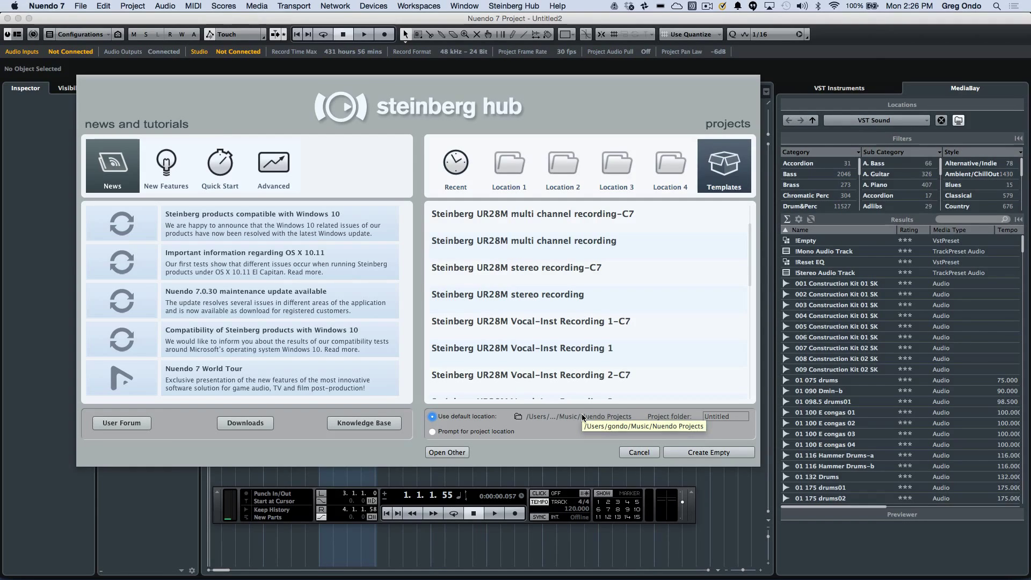
pyautogui.click(432, 433)
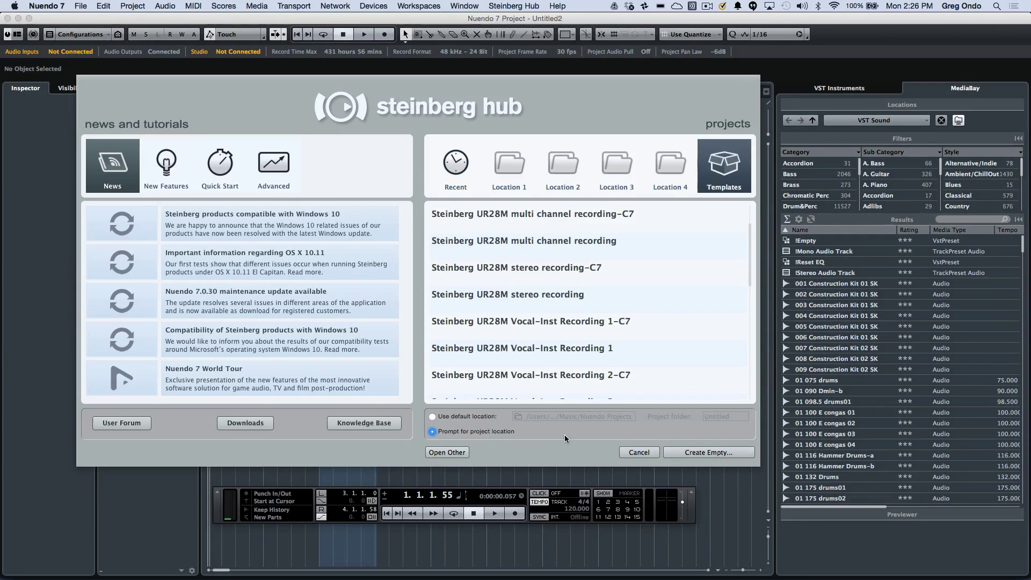
# Create an empty project in the test 1 folder after checking the other folder locations
pyautogui.click(744, 456)
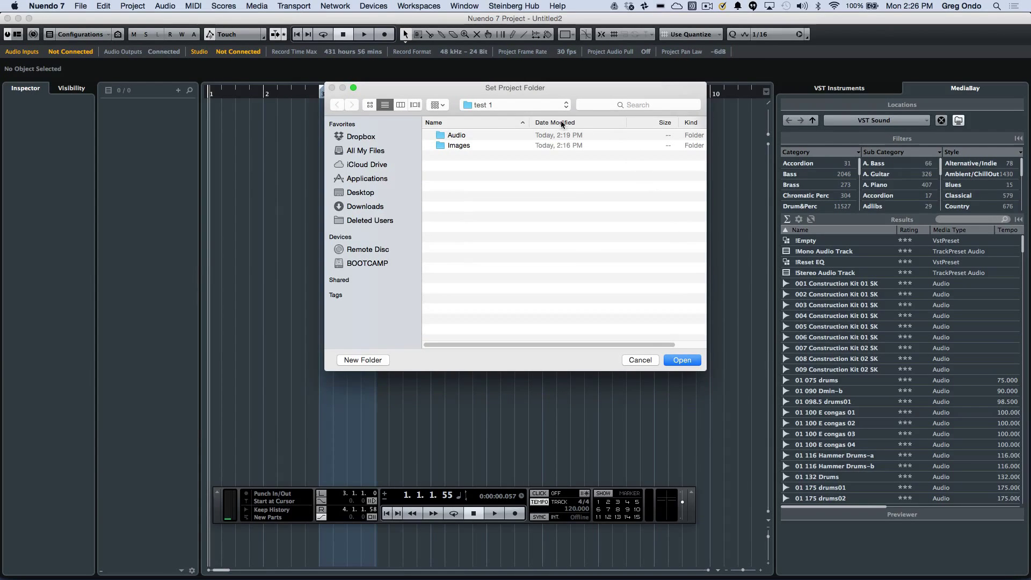
pyautogui.click(508, 106)
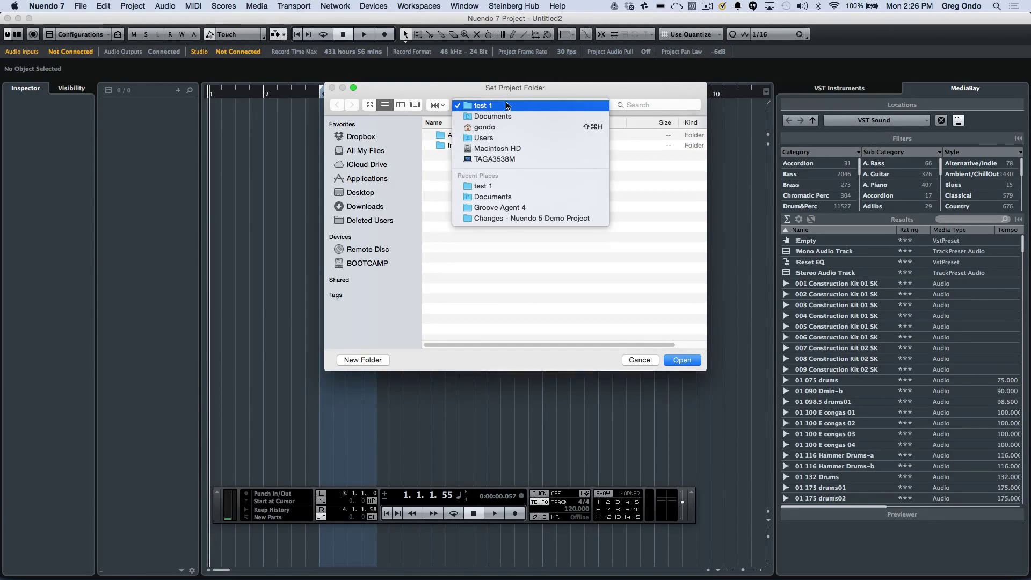
pyautogui.click(506, 105)
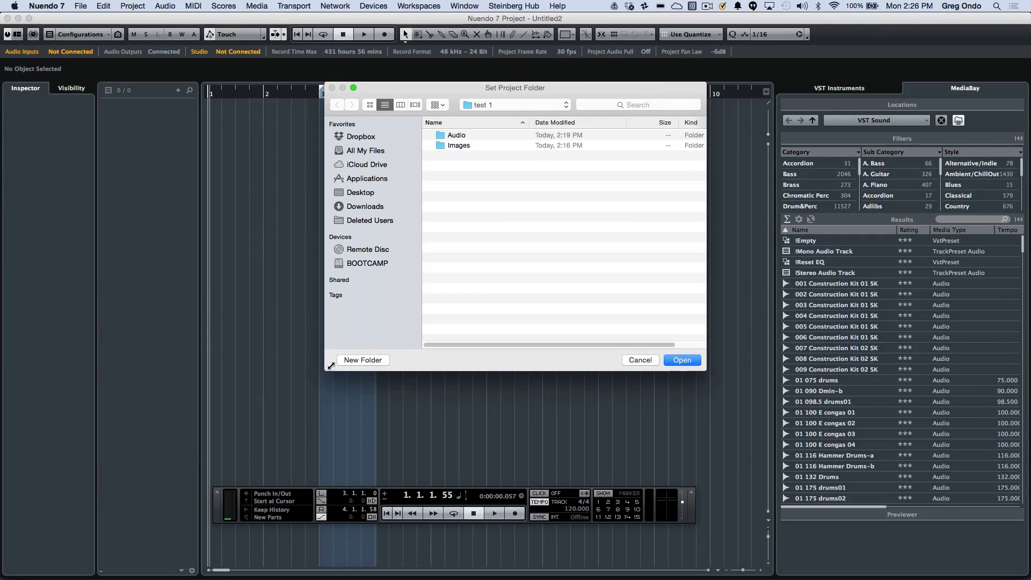
pyautogui.click(680, 361)
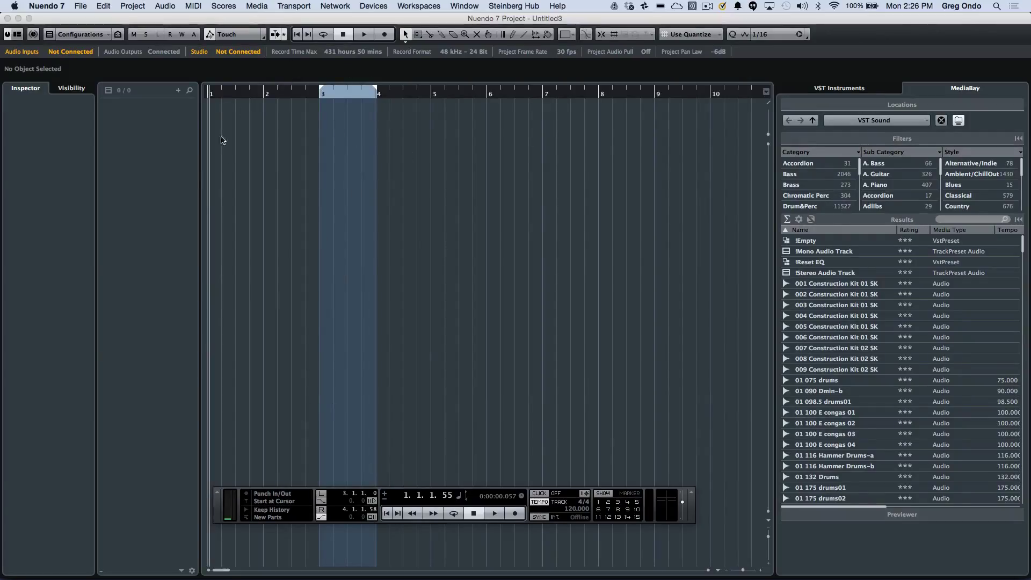
# Add eight mono audio tracks, checking the surround and 3D channel configurations offered before choosing Mono
pyautogui.rightClick(138, 119)
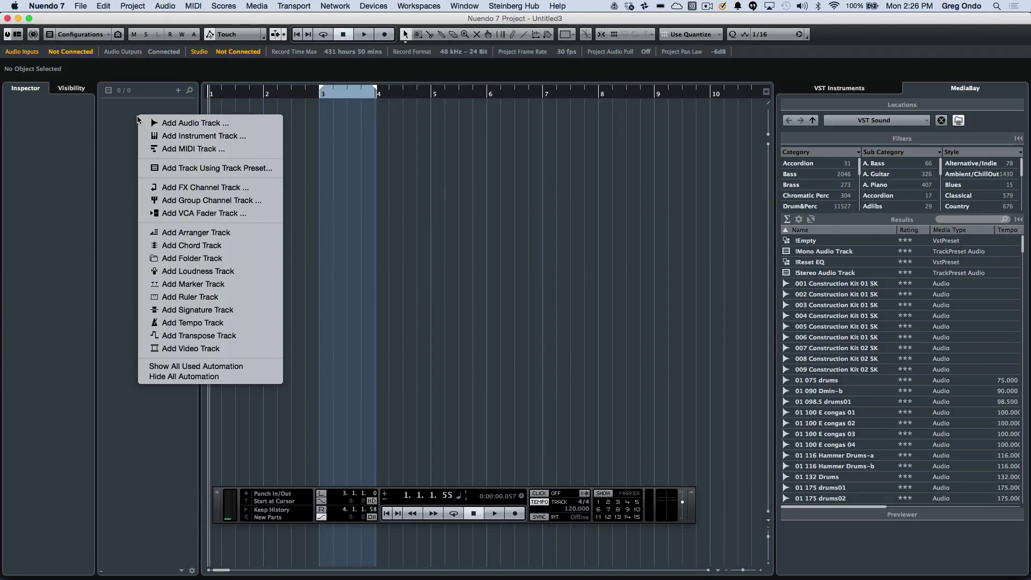
pyautogui.click(188, 125)
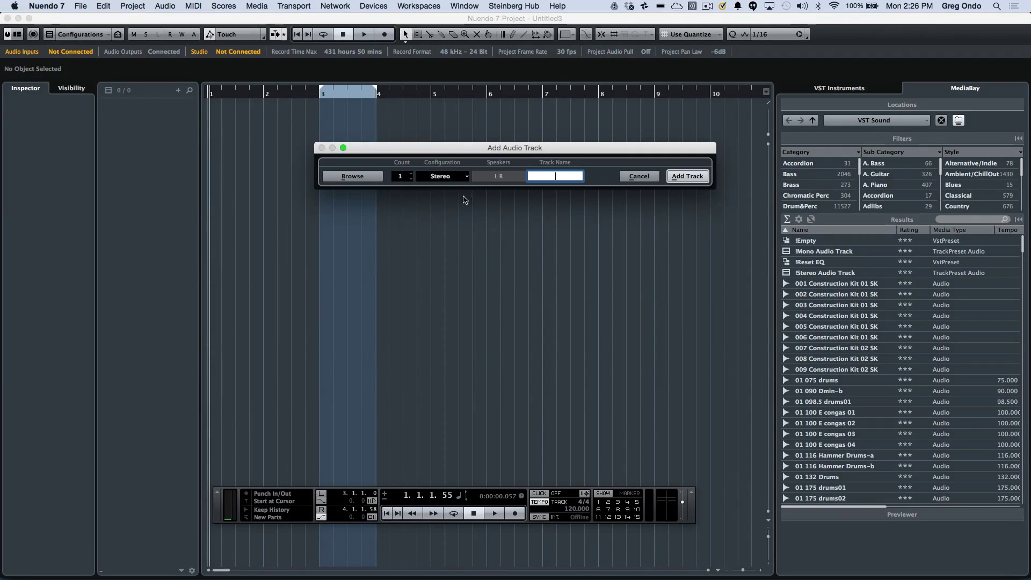
pyautogui.click(467, 178)
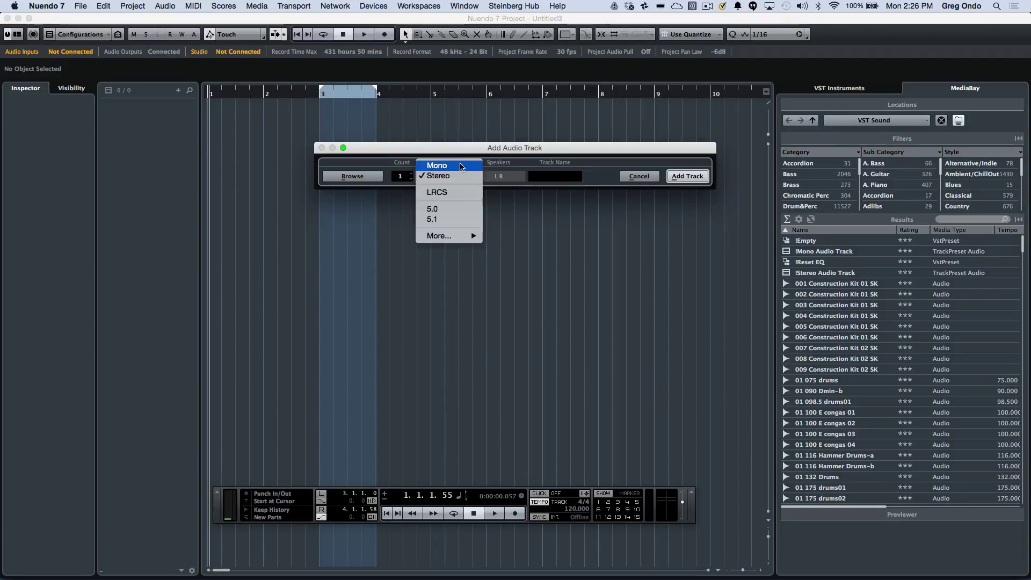
pyautogui.moveTo(463, 236)
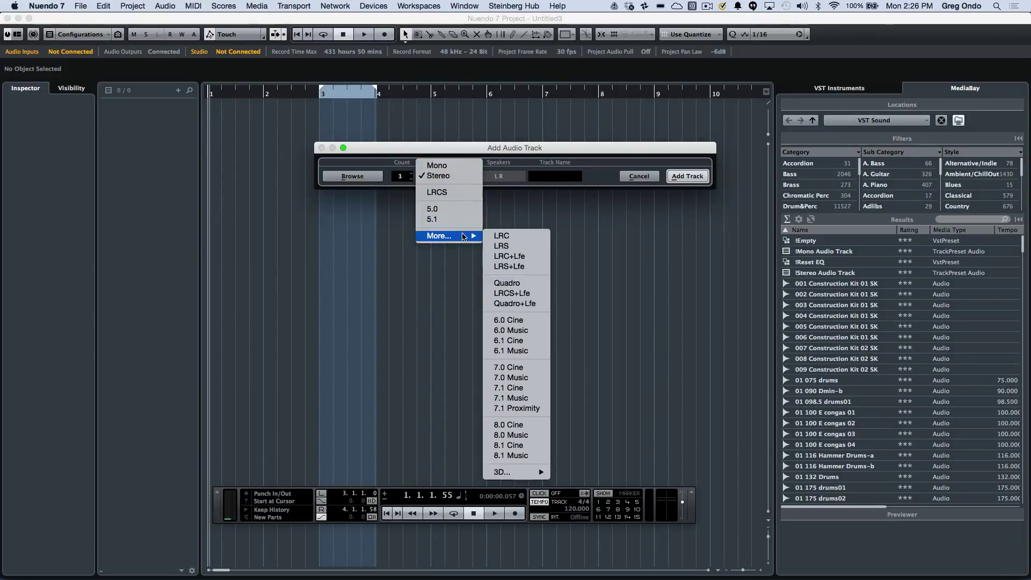
pyautogui.moveTo(532, 476)
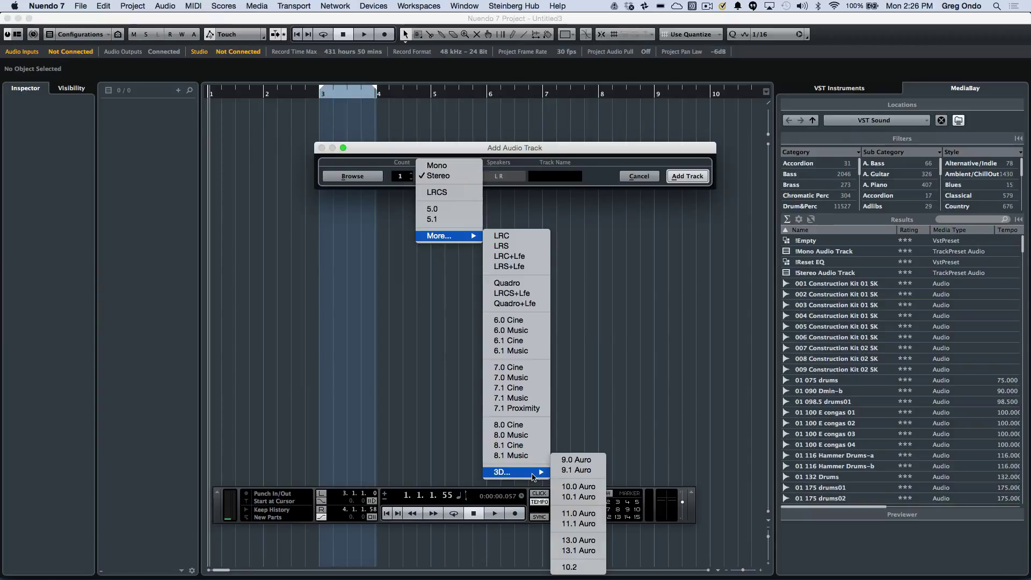
pyautogui.click(624, 342)
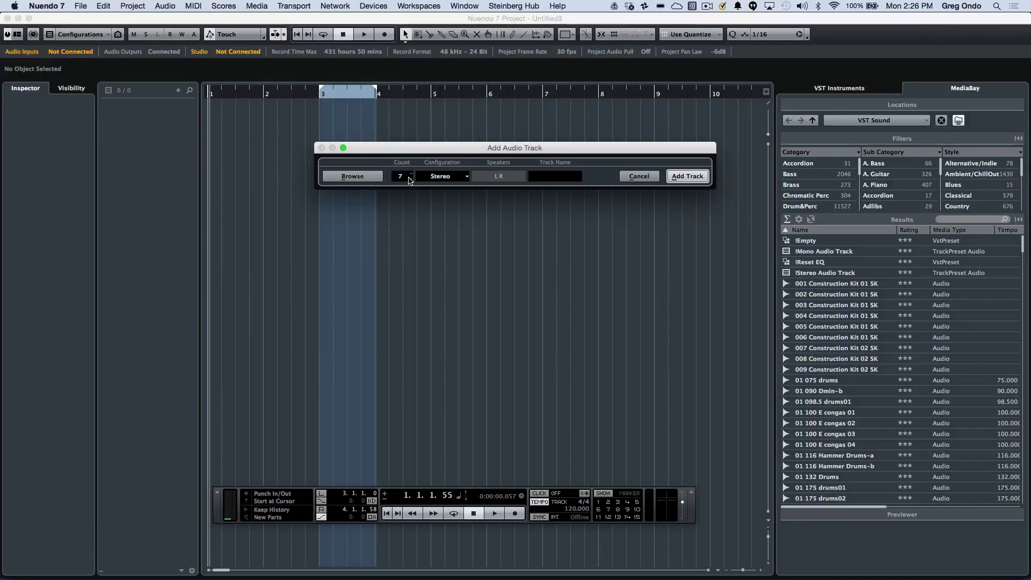
pyautogui.click(433, 183)
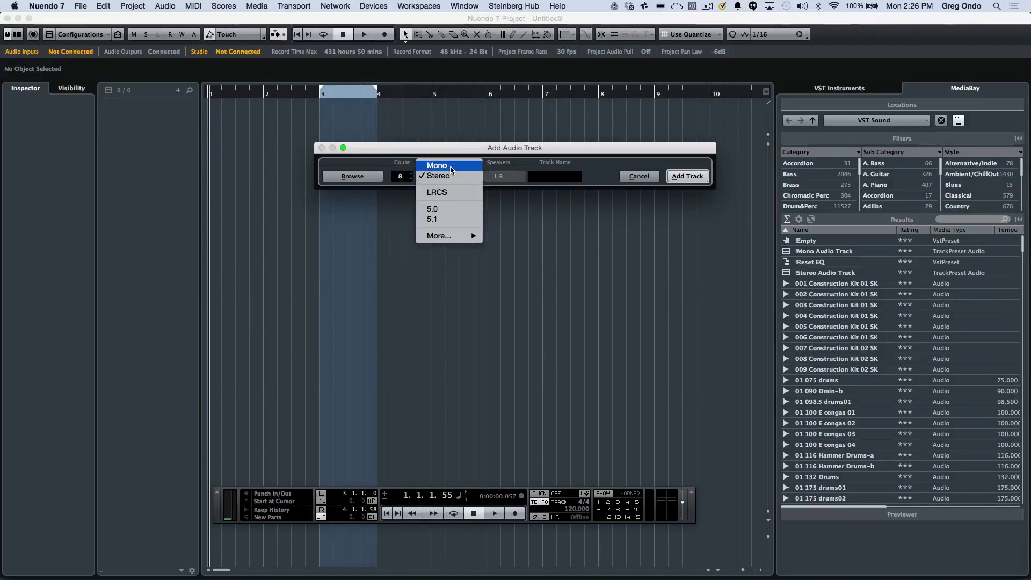
pyautogui.click(451, 168)
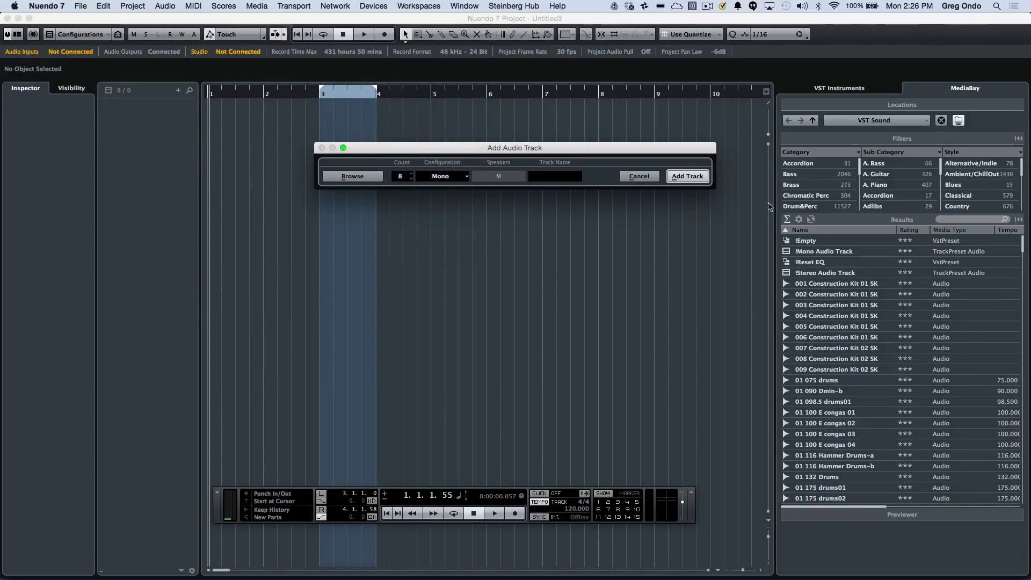
pyautogui.click(671, 175)
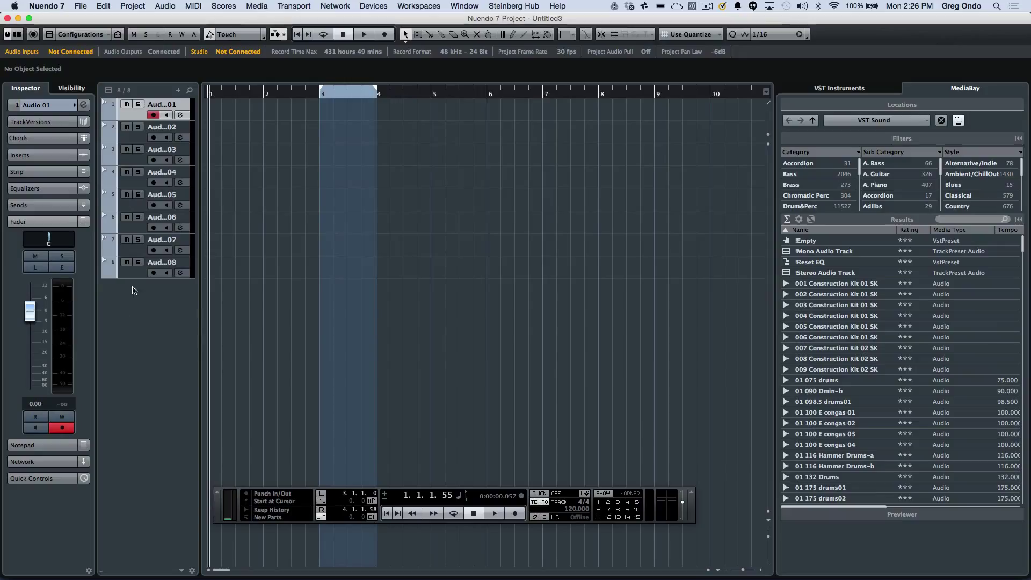
# Rename the first four audio tracks in order as lygsilugd, uyeoye, iytiyf and hjfljf
pyautogui.doubleClick(175, 107)
pyautogui.write('lygsilugd')
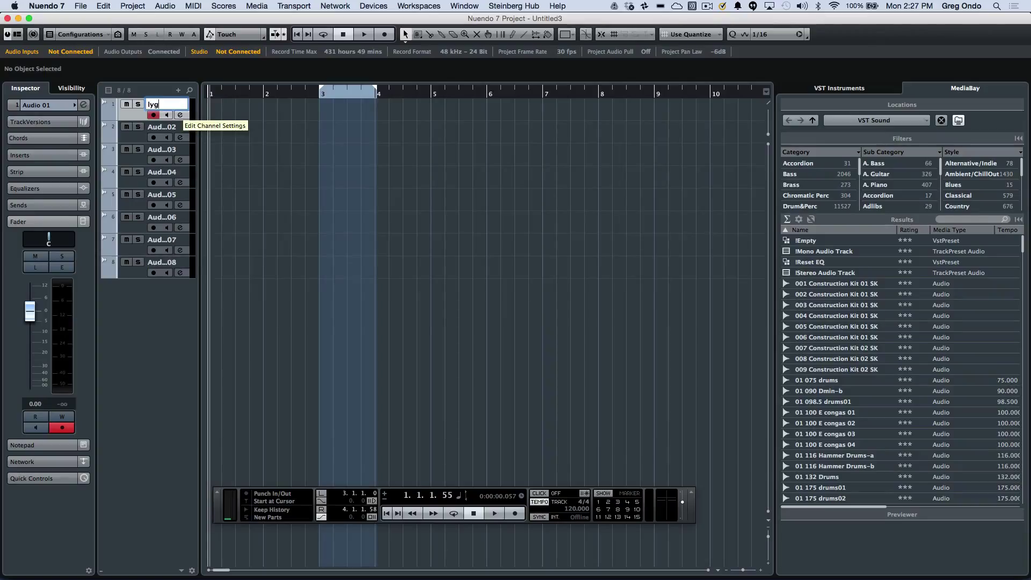
pyautogui.write('uyeoye')
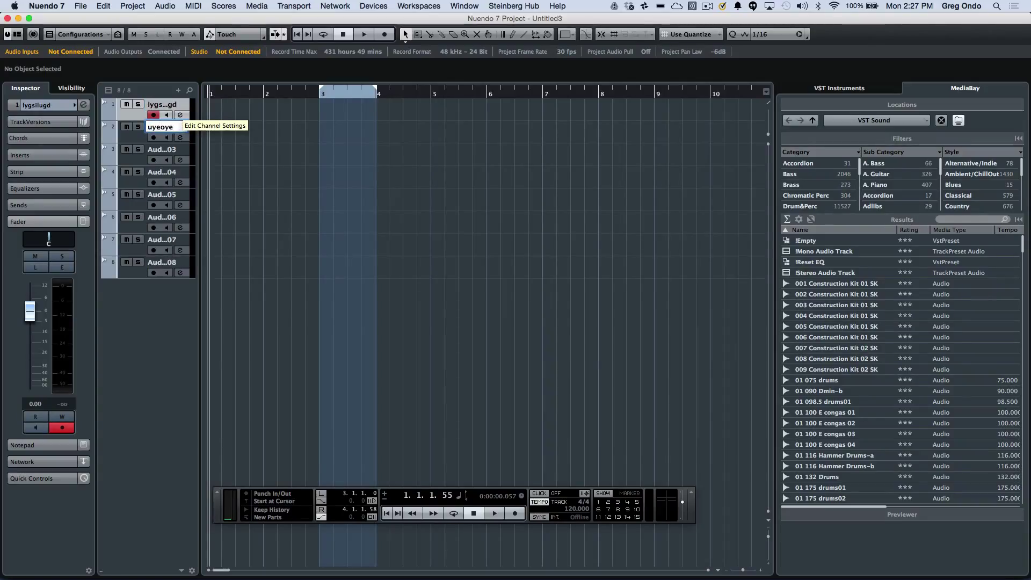
pyautogui.press('Tab')
pyautogui.write('lytlyf')
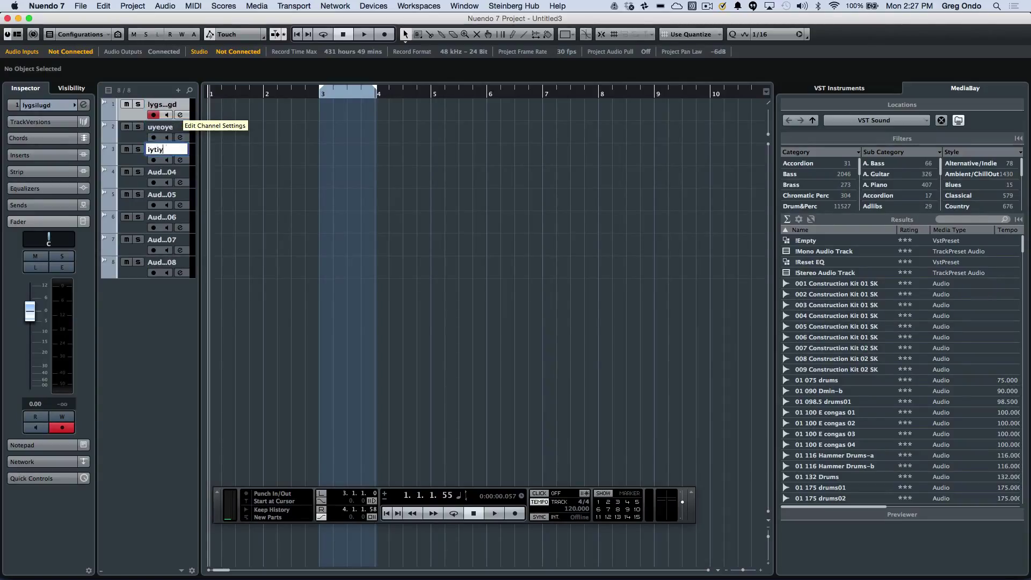
pyautogui.press('Tab')
pyautogui.write('hjfljf')
# Rename audio tracks five to eight in order as utdkutf, yufuyf, yfouyfoyf and uyfoiyfoy
pyautogui.press('Tab')
pyautogui.write('utdkutf')
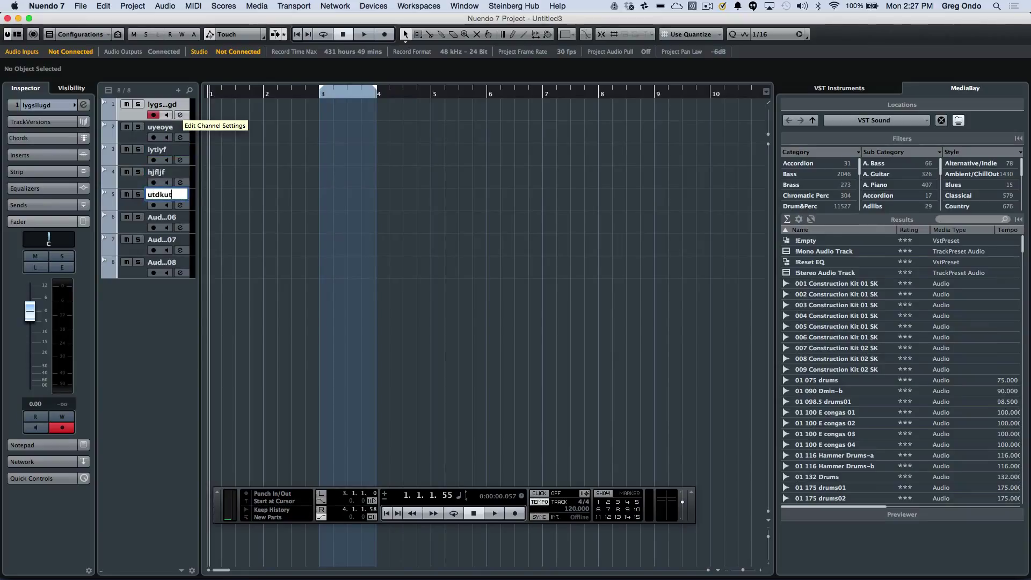
pyautogui.press('Tab')
pyautogui.write('yufuyf')
pyautogui.press('Tab')
pyautogui.write('yfouyfyf')
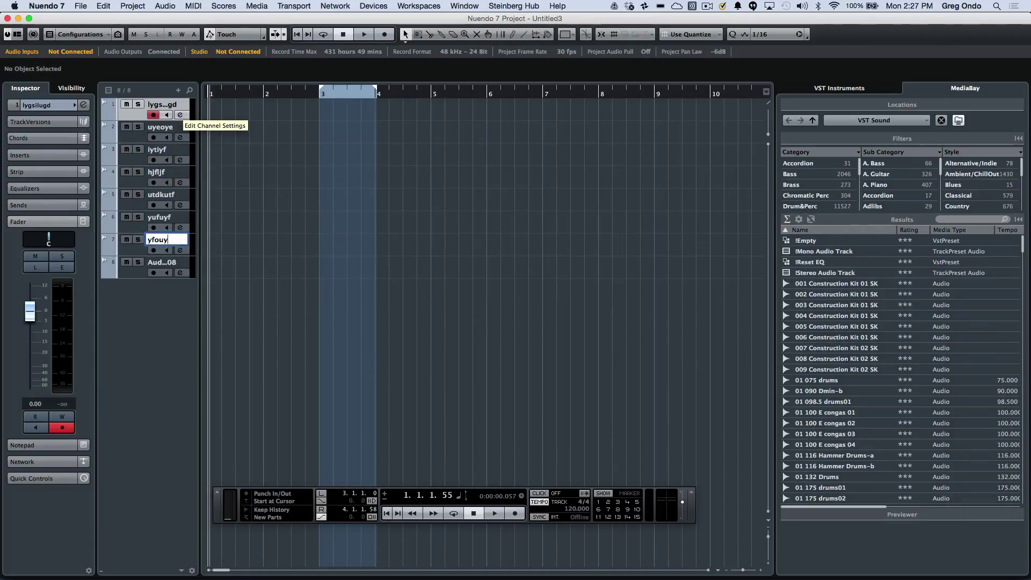
pyautogui.press('Tab')
pyautogui.write('uyfoiyfoy')
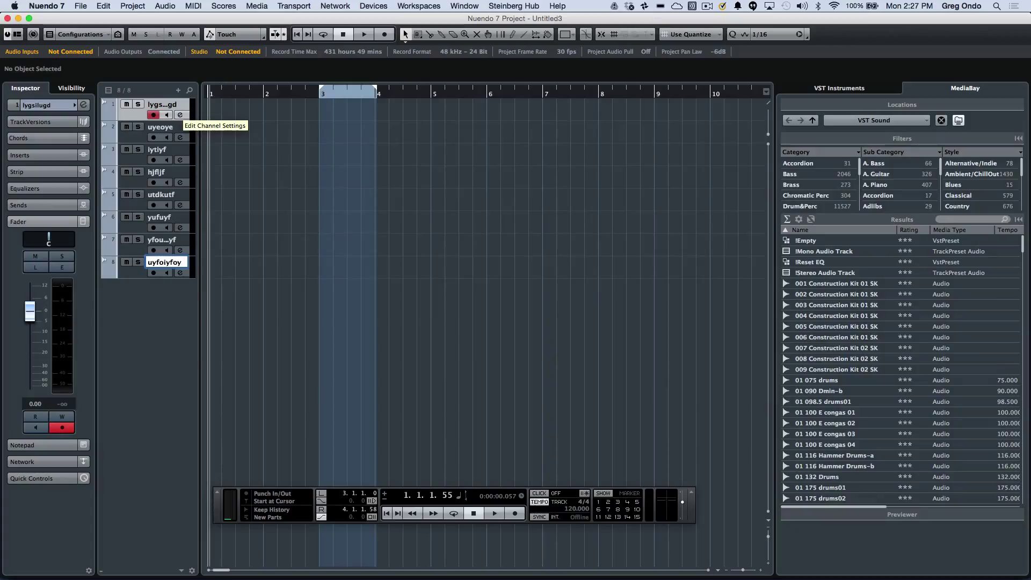
pyautogui.press('Return')
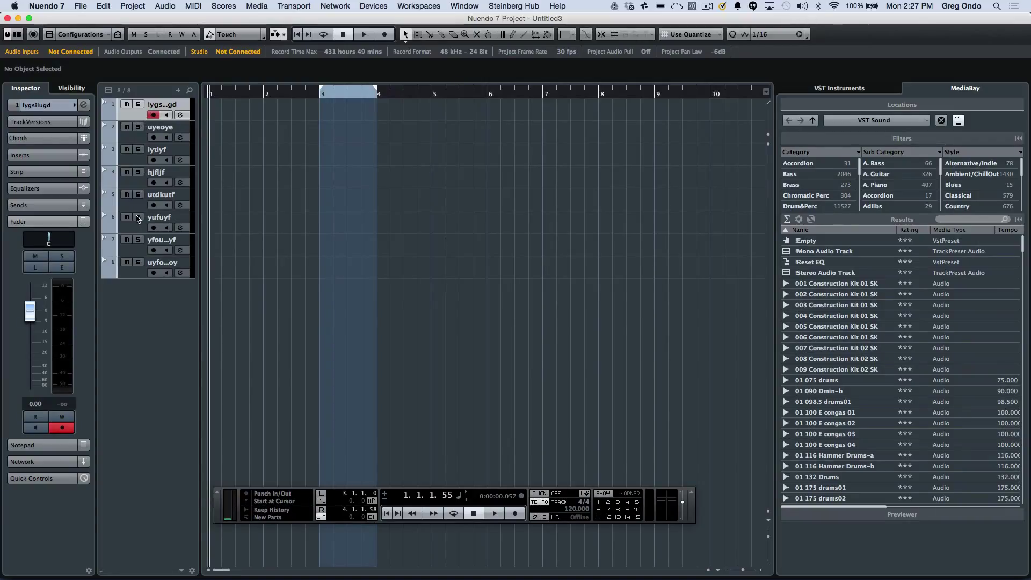
# Select all eight audio tracks and move them into a new folder
pyautogui.keyDown('shift'); pyautogui.click(136, 274); pyautogui.keyUp('shift')
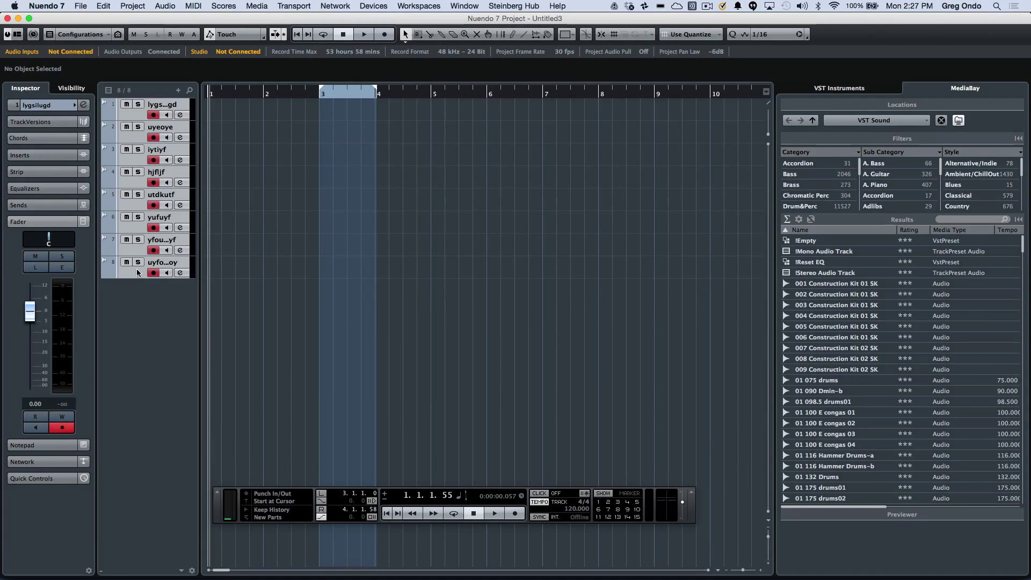
pyautogui.rightClick(133, 114)
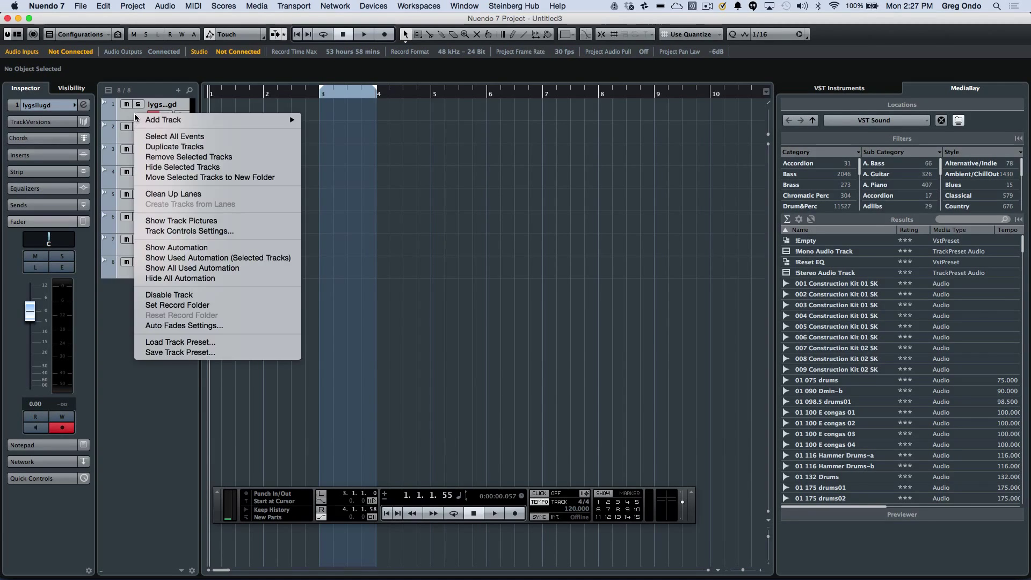
pyautogui.click(252, 177)
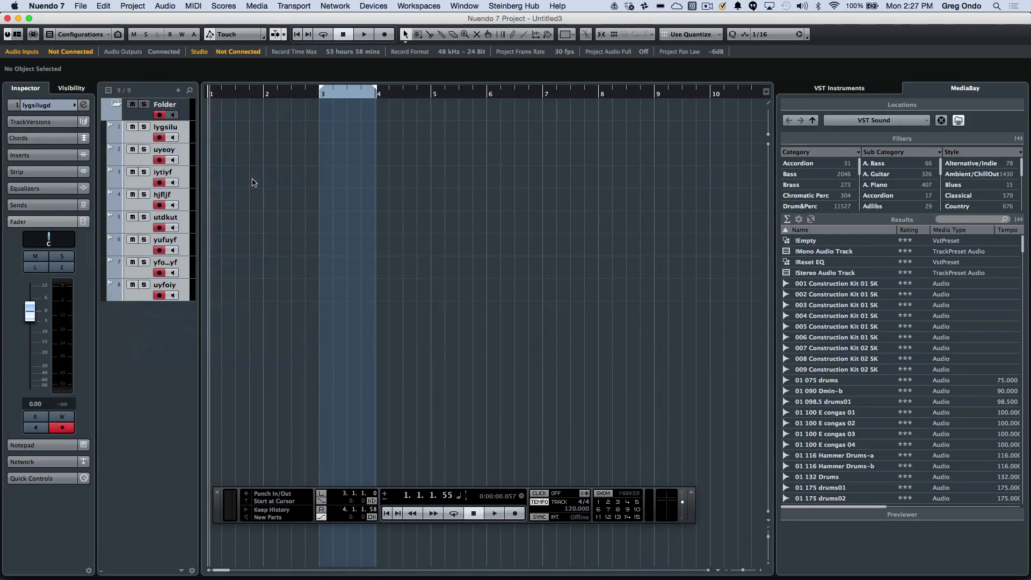
# Collapse and expand the new folder track several times to hide and show its contents, leaving it expanded
pyautogui.click(114, 102)
pyautogui.click(113, 102)
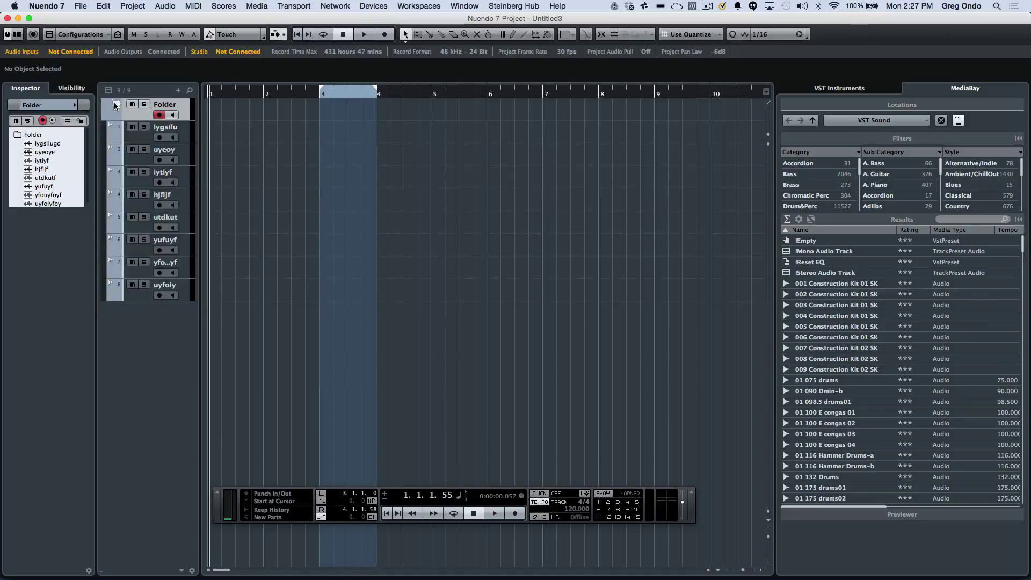
pyautogui.click(114, 102)
pyautogui.click(114, 102)
pyautogui.click(114, 102)
pyautogui.click(114, 102)
pyautogui.click(114, 102)
pyautogui.click(114, 102)
# Select all eight audio tracks inside the folder and colour them with Color 3
pyautogui.click(144, 139)
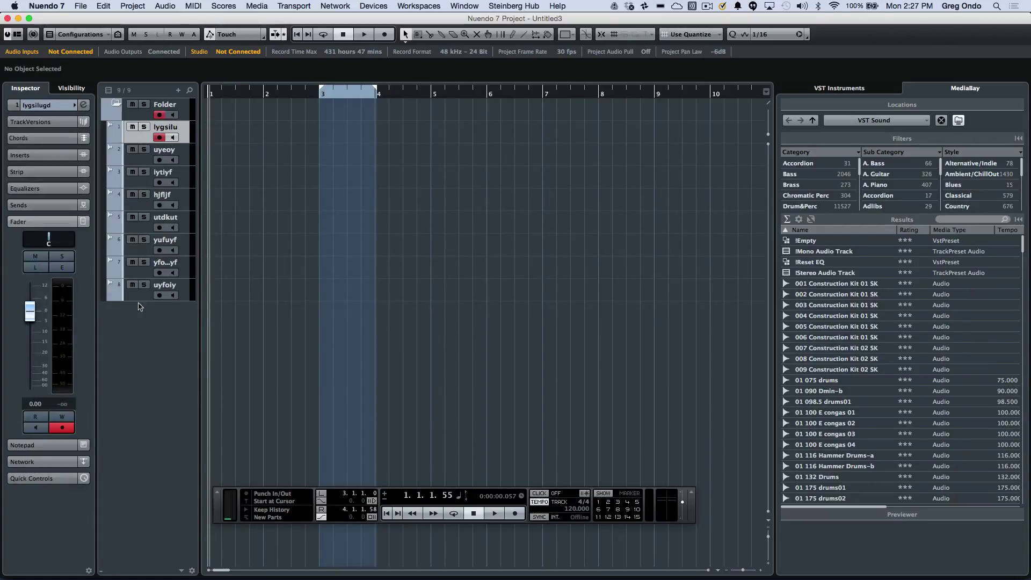
pyautogui.keyDown('shift'); pyautogui.click(144, 296); pyautogui.keyUp('shift')
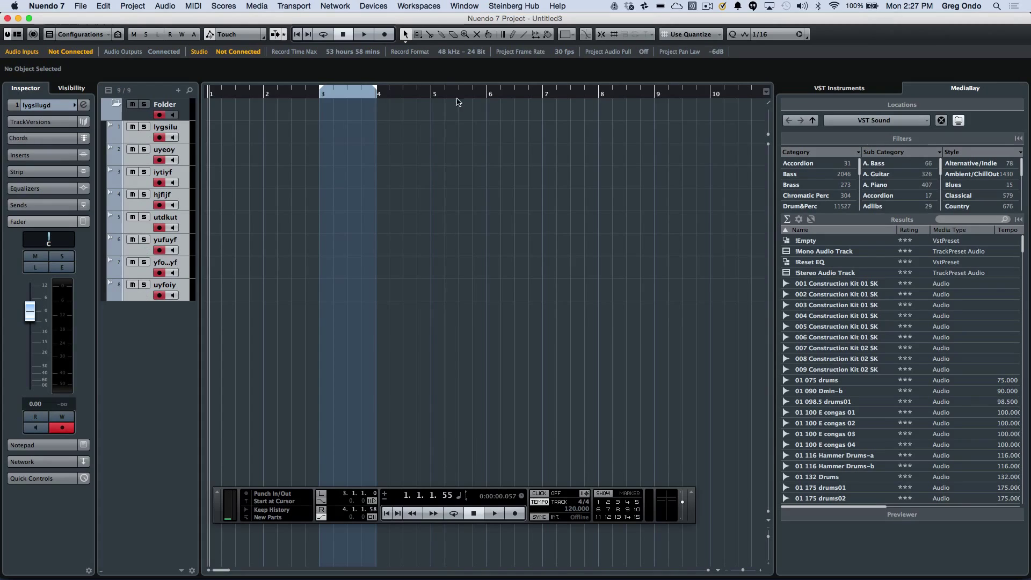
pyautogui.click(550, 34)
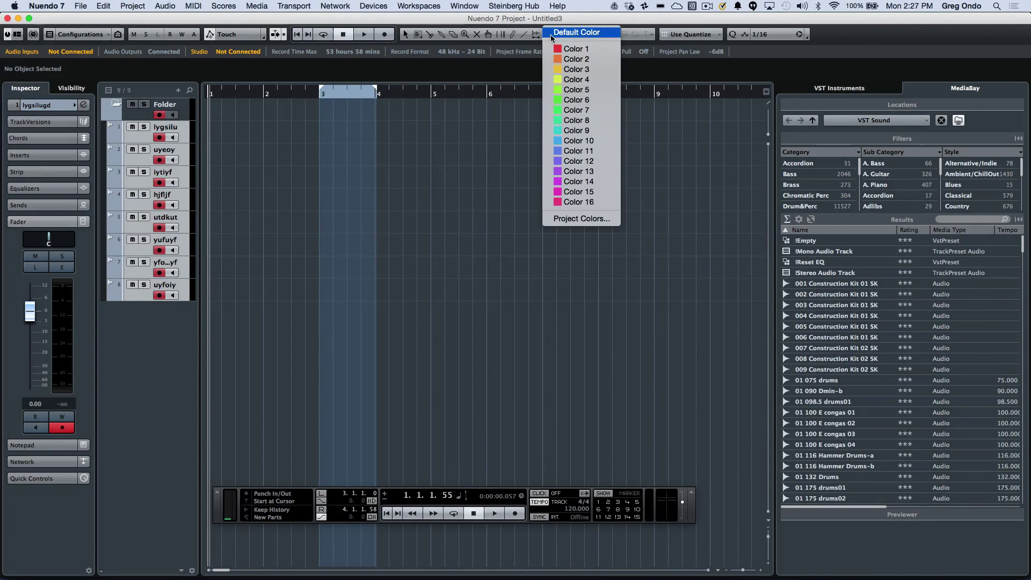
pyautogui.click(576, 70)
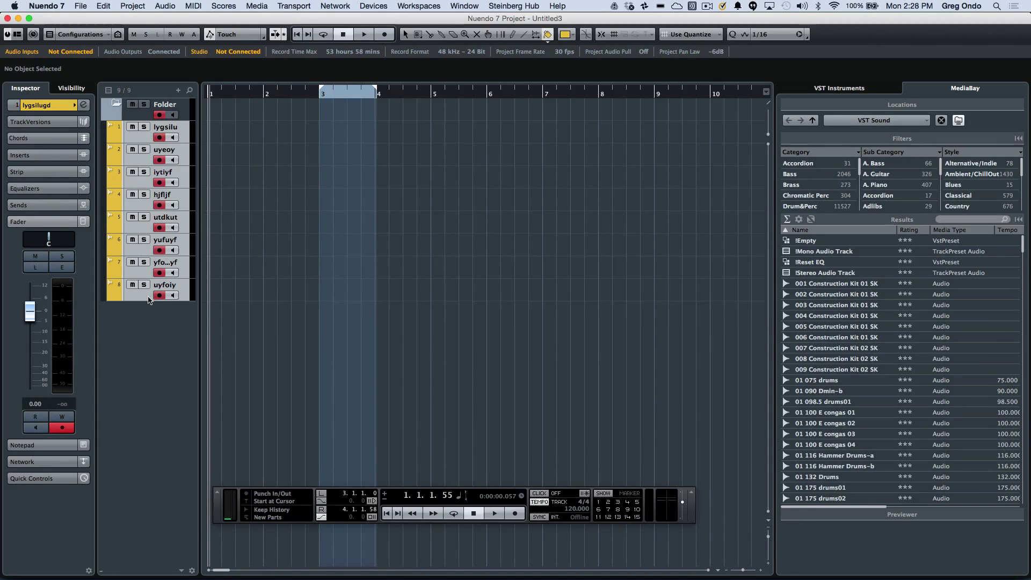
# Add one stereo group channel track named dialog bus
pyautogui.rightClick(150, 316)
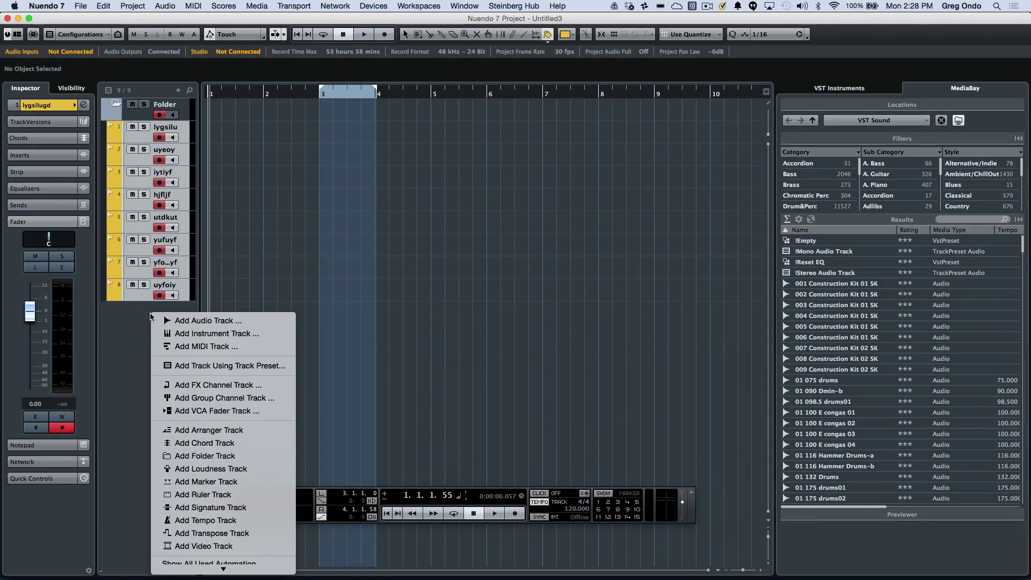
pyautogui.click(199, 398)
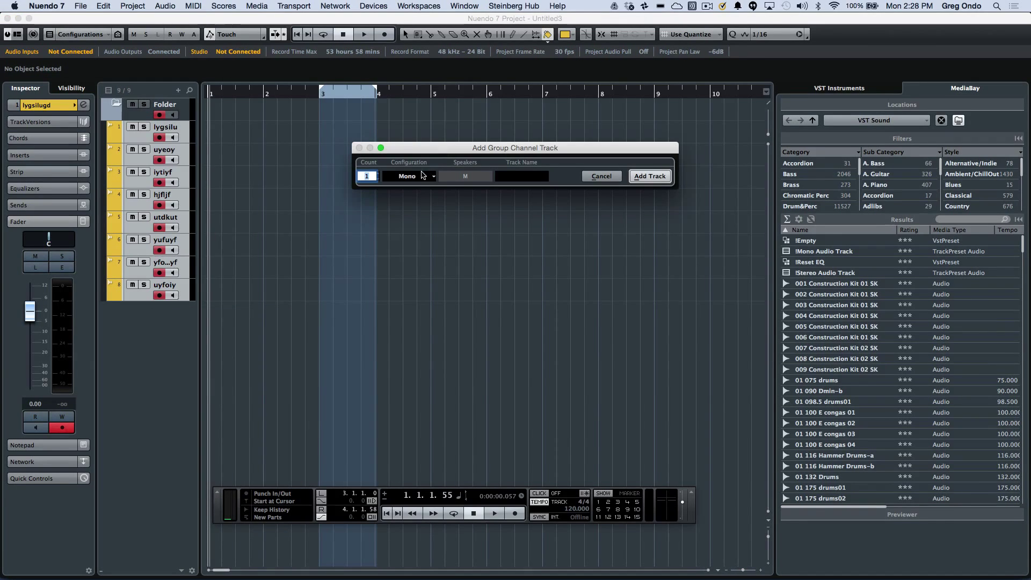
pyautogui.click(422, 175)
pyautogui.click(423, 185)
pyautogui.click(541, 175)
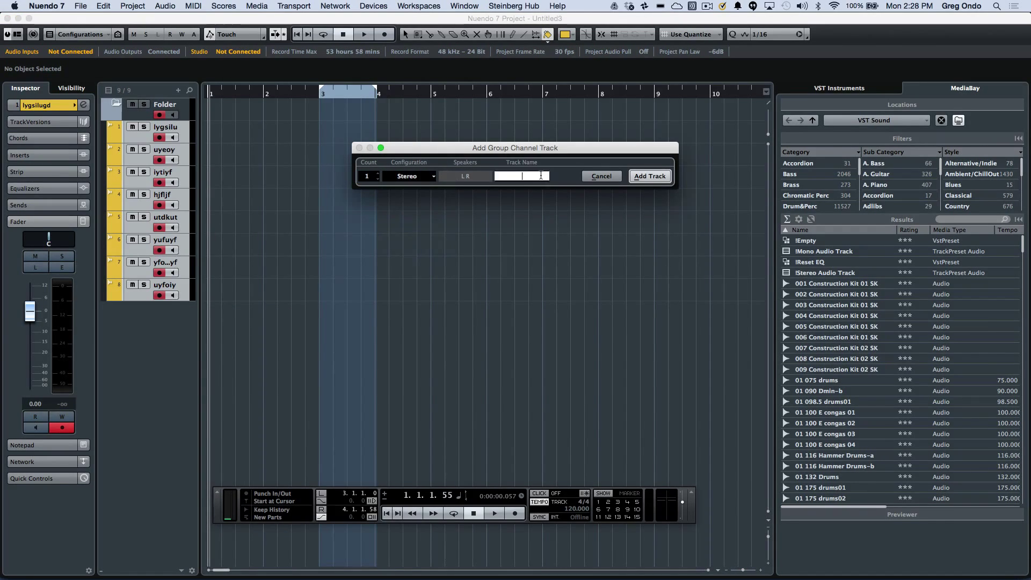
pyautogui.write('dial')
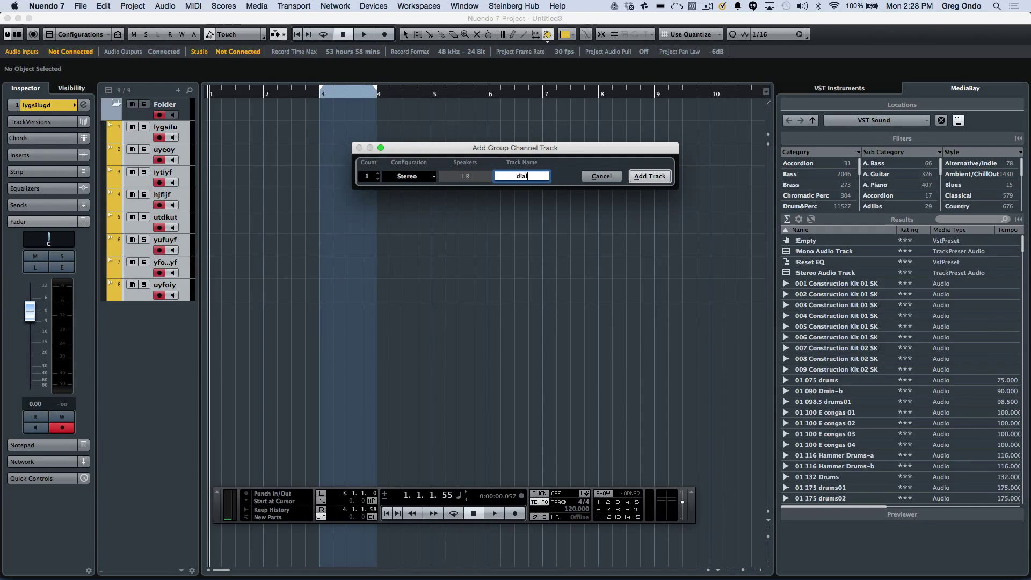
pyautogui.write('og bus')
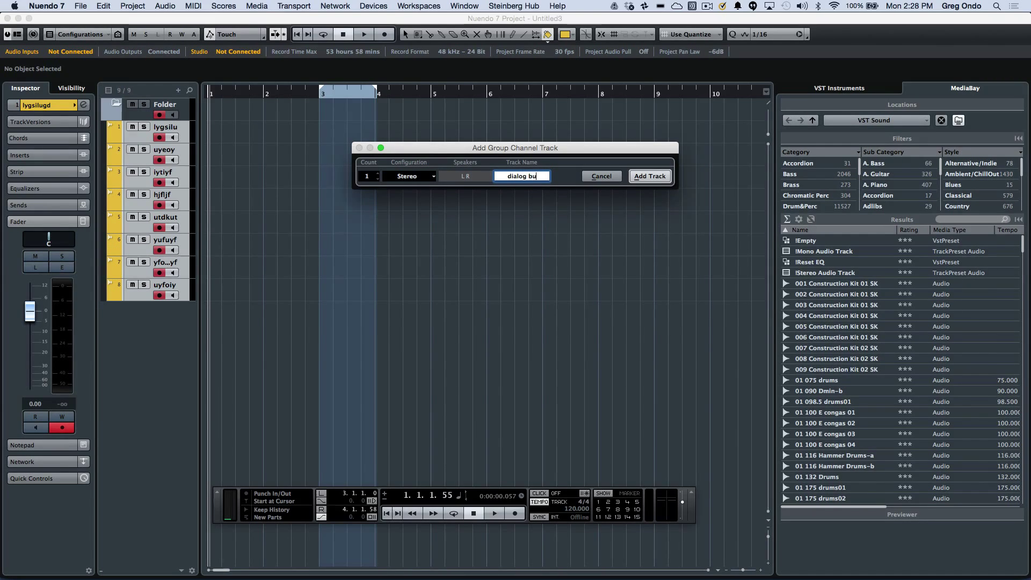
pyautogui.press('Return')
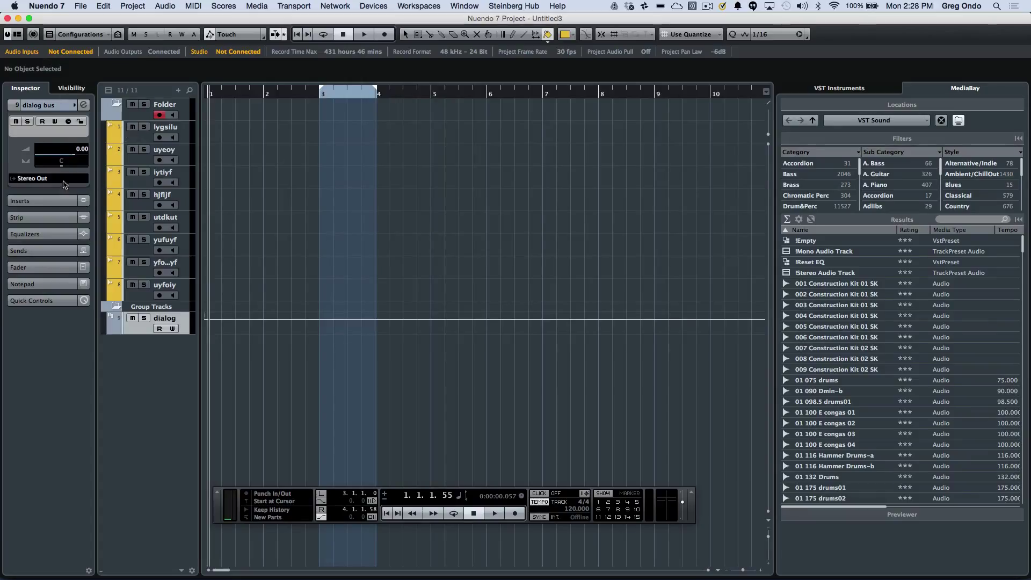
# Examine the first audio track's Inspector sections, including its track versions, inserts, channel strip and fader
pyautogui.click(141, 139)
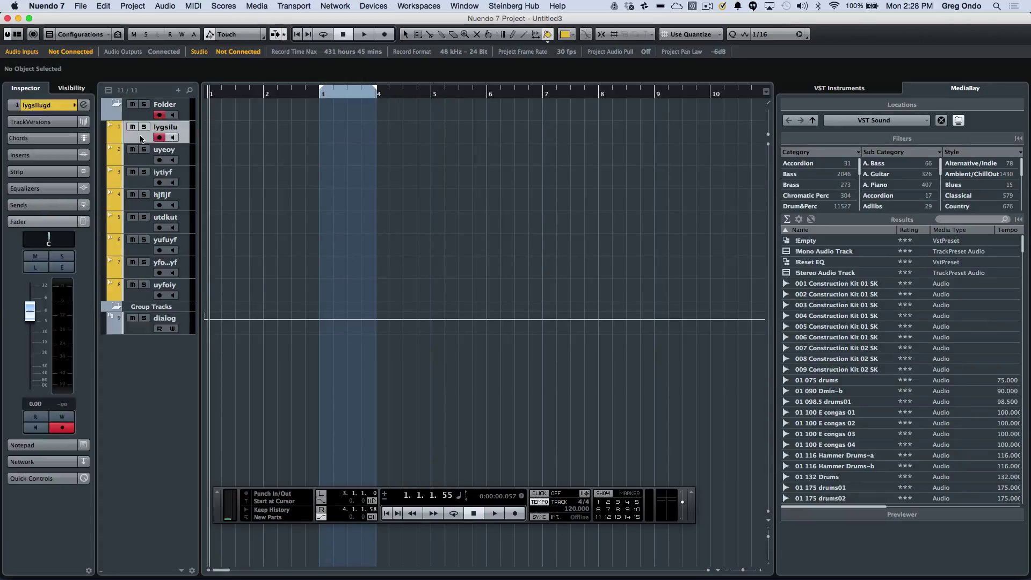
pyautogui.click(38, 139)
pyautogui.click(42, 122)
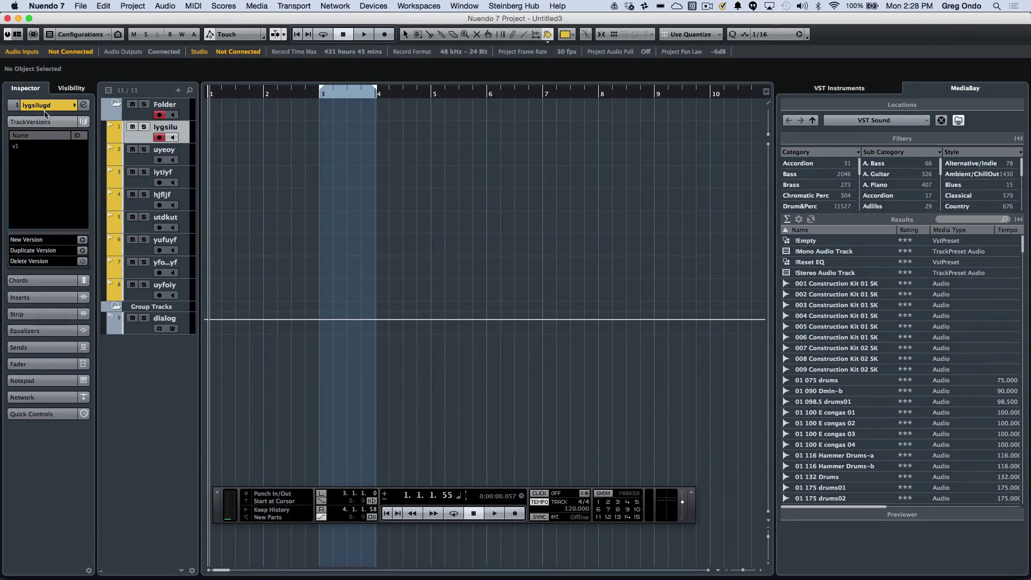
pyautogui.click(46, 107)
pyautogui.click(44, 280)
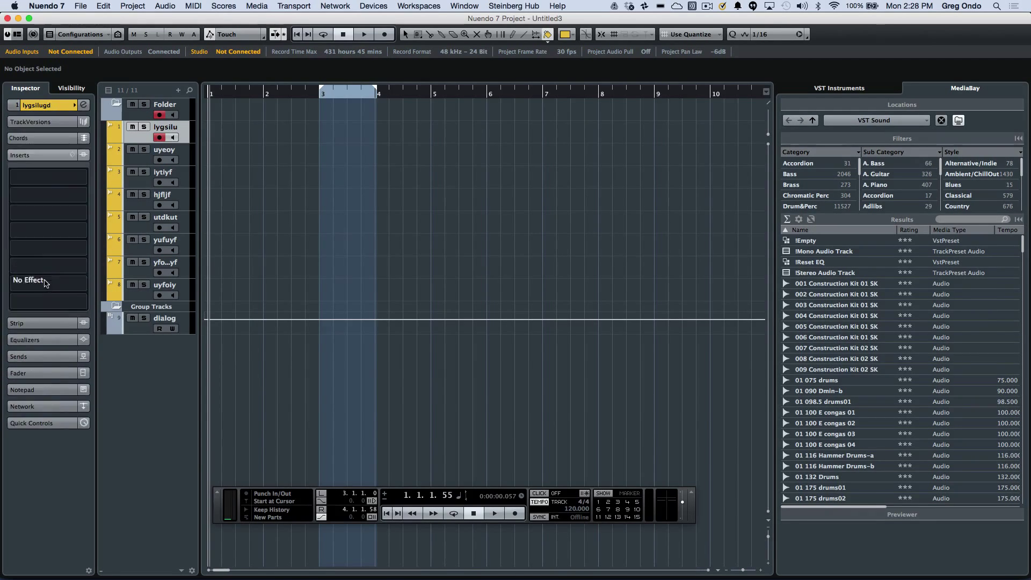
pyautogui.click(51, 329)
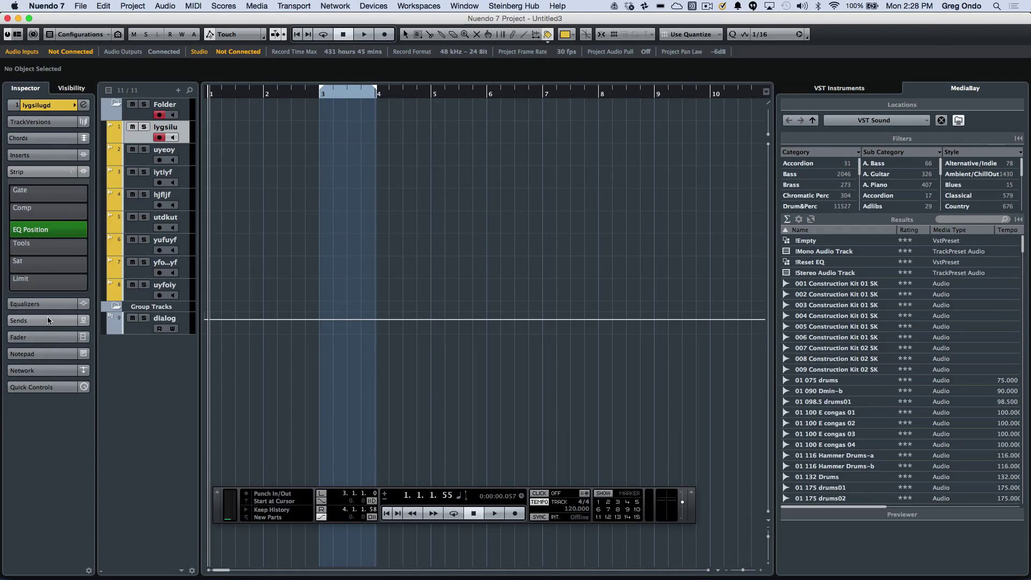
pyautogui.click(51, 324)
pyautogui.click(42, 373)
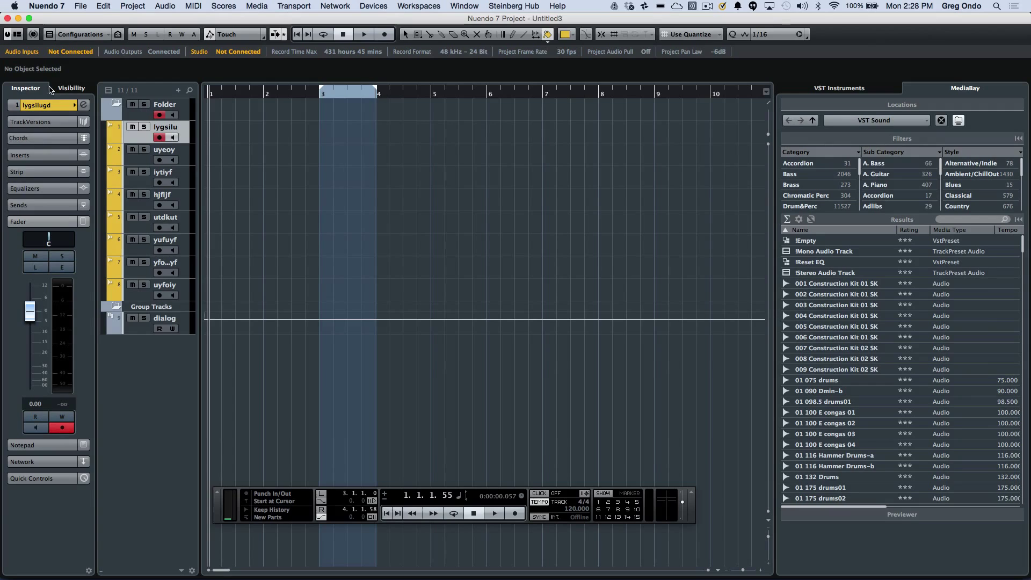
# Route the outputs of all eight audio tracks to the dialog bus group and check the routing on the first four
pyautogui.click(46, 106)
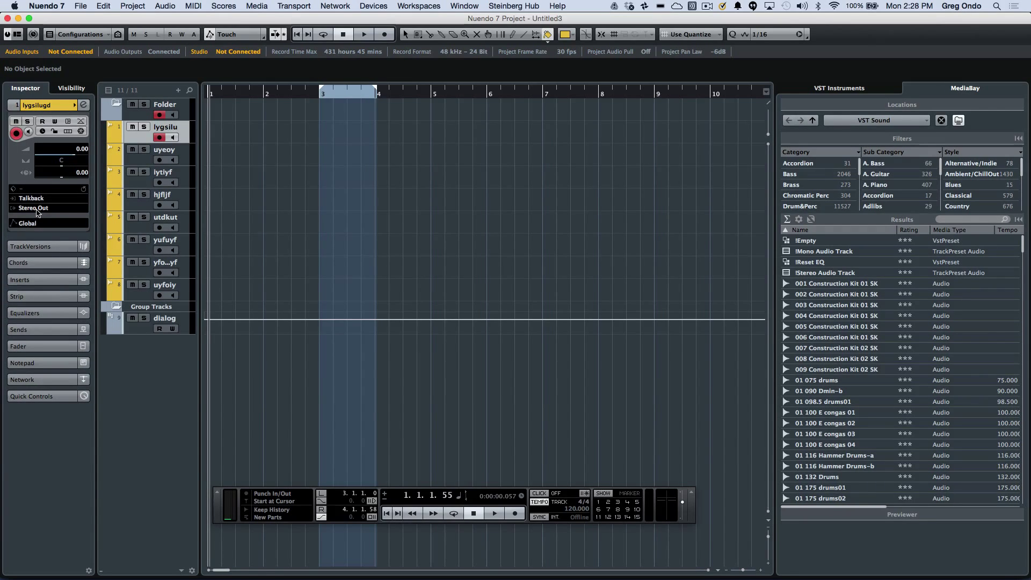
pyautogui.keyDown('shift'); pyautogui.click(144, 298); pyautogui.keyUp('shift')
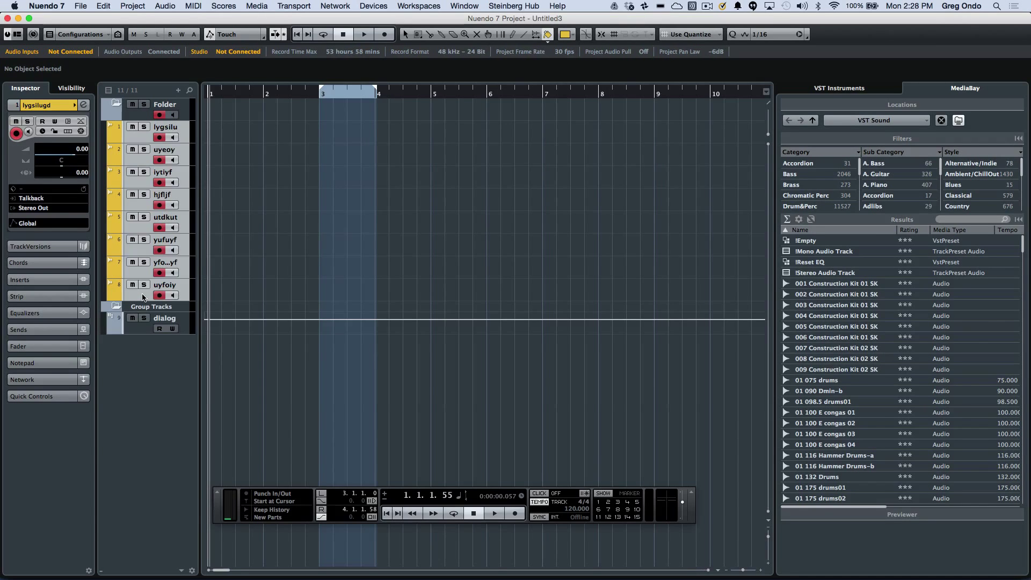
pyautogui.click(47, 209)
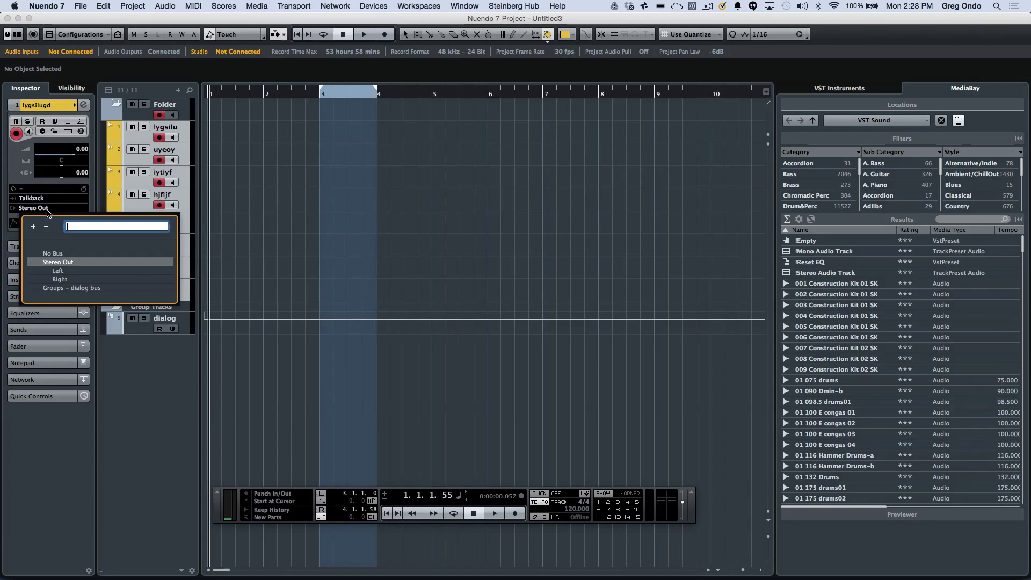
pyautogui.click(86, 289)
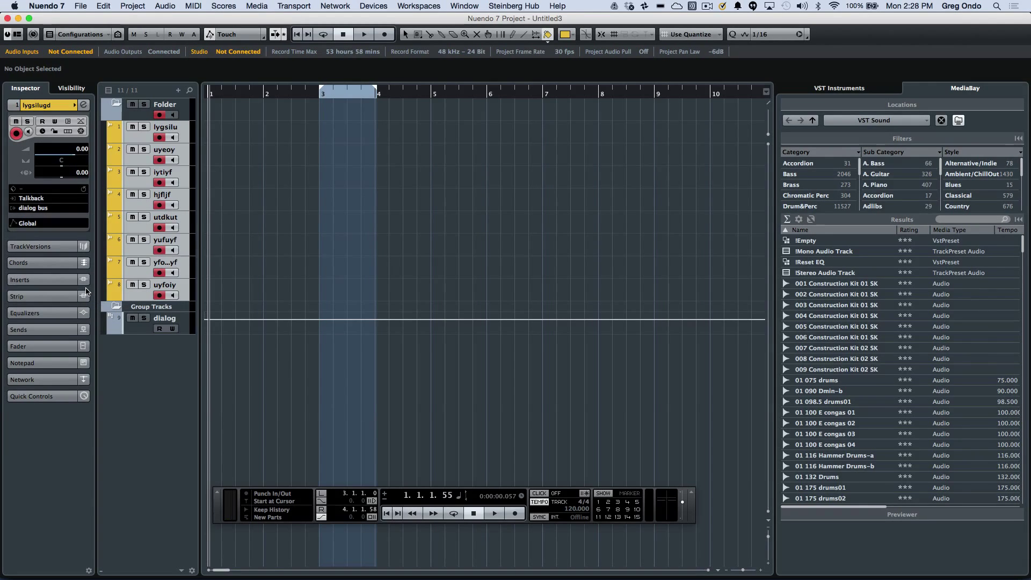
pyautogui.click(143, 140)
pyautogui.click(143, 164)
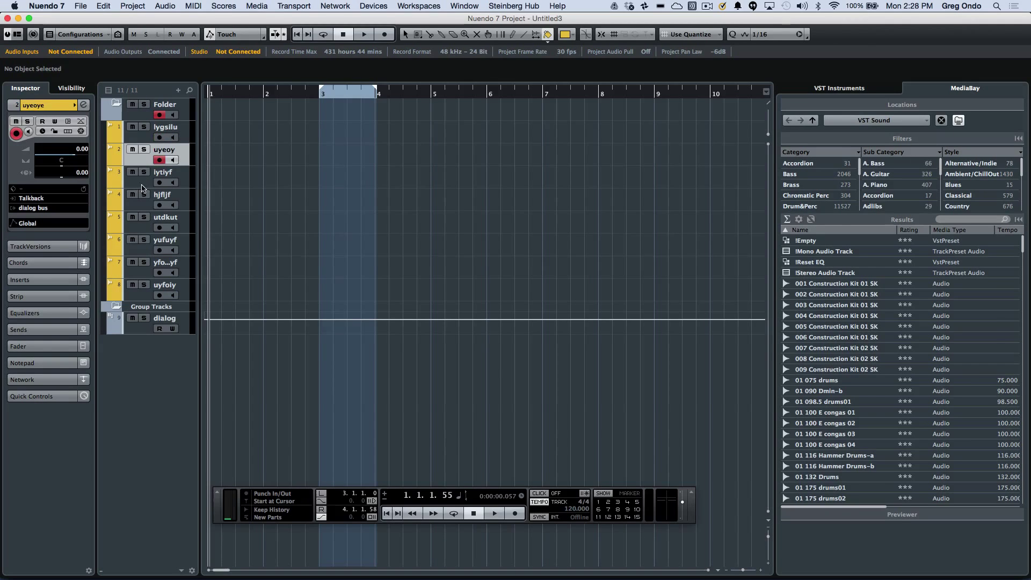
pyautogui.click(144, 185)
pyautogui.click(144, 208)
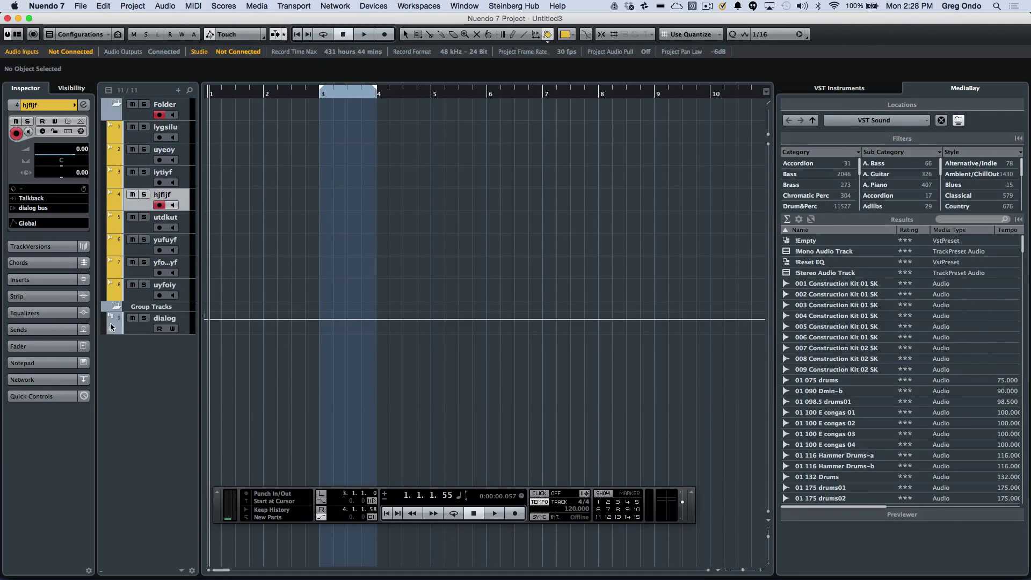
# Add a stereo FX channel track with the REVerence reverb and close its plug-in window
pyautogui.rightClick(148, 365)
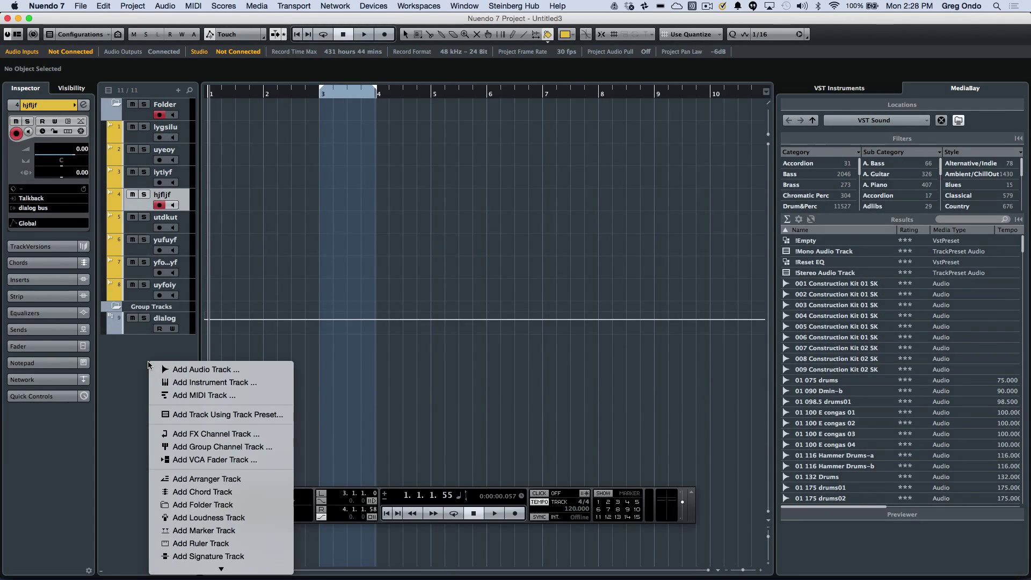
pyautogui.click(173, 433)
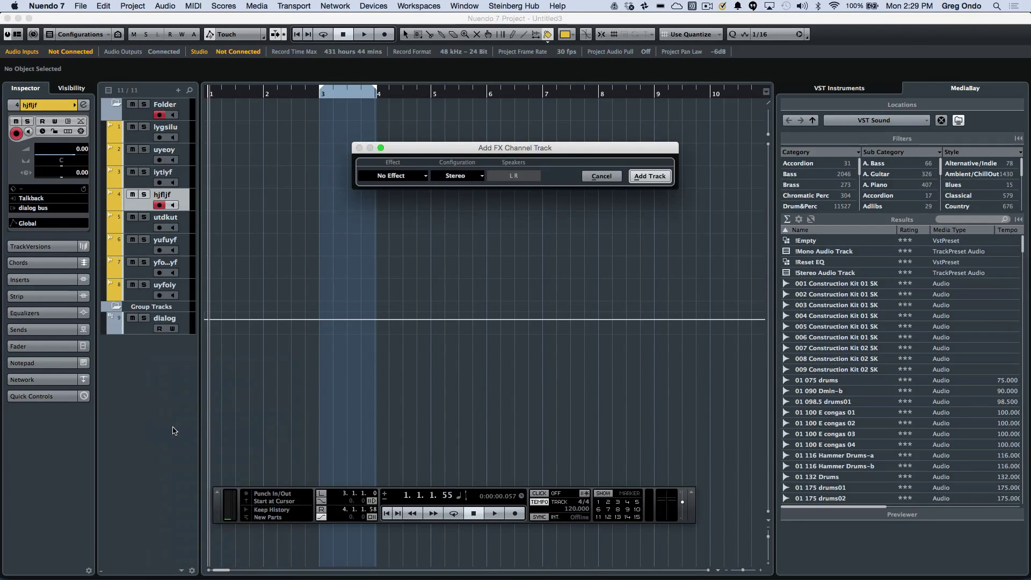
pyautogui.click(394, 175)
pyautogui.click(376, 302)
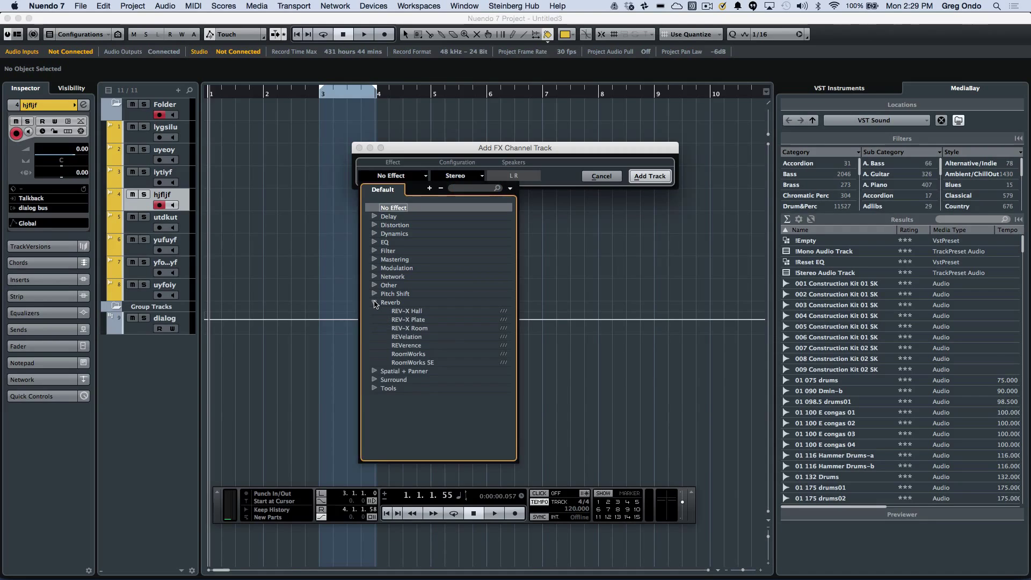
pyautogui.click(425, 345)
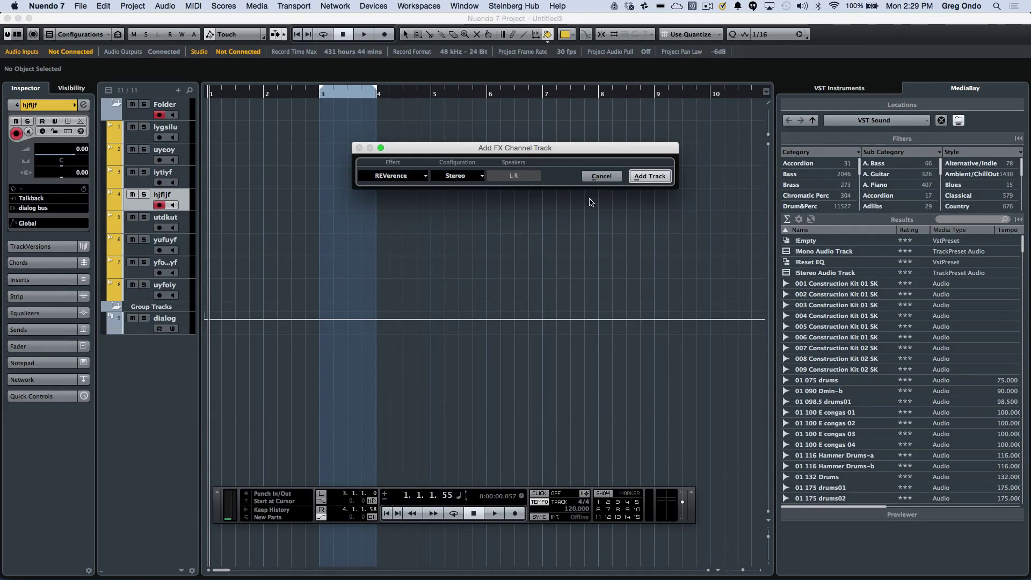
pyautogui.click(649, 176)
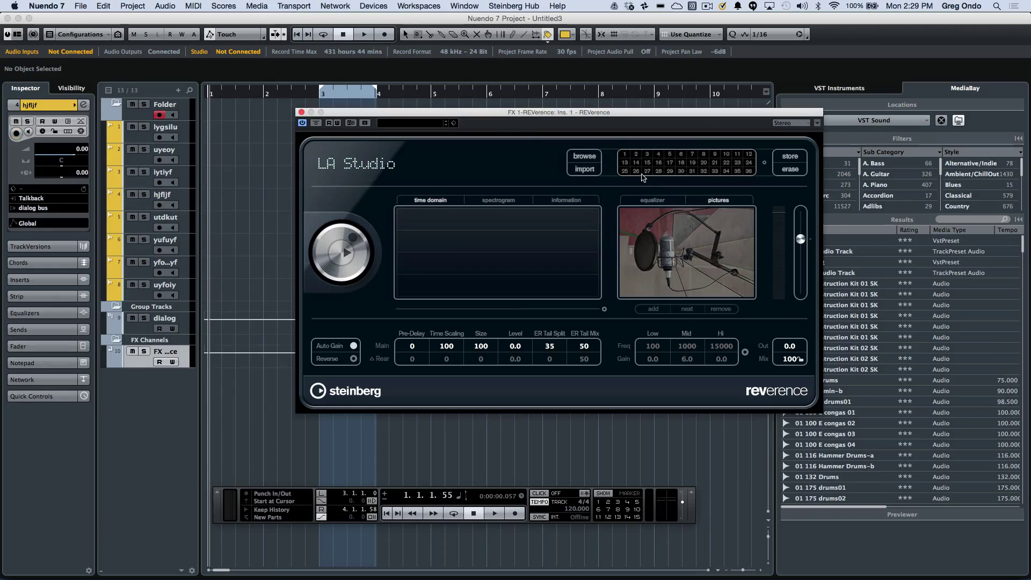
pyautogui.click(301, 112)
# On audio track seven, activate the first send, route it to FX 1-REVerence and set its level to -10.1
pyautogui.click(134, 275)
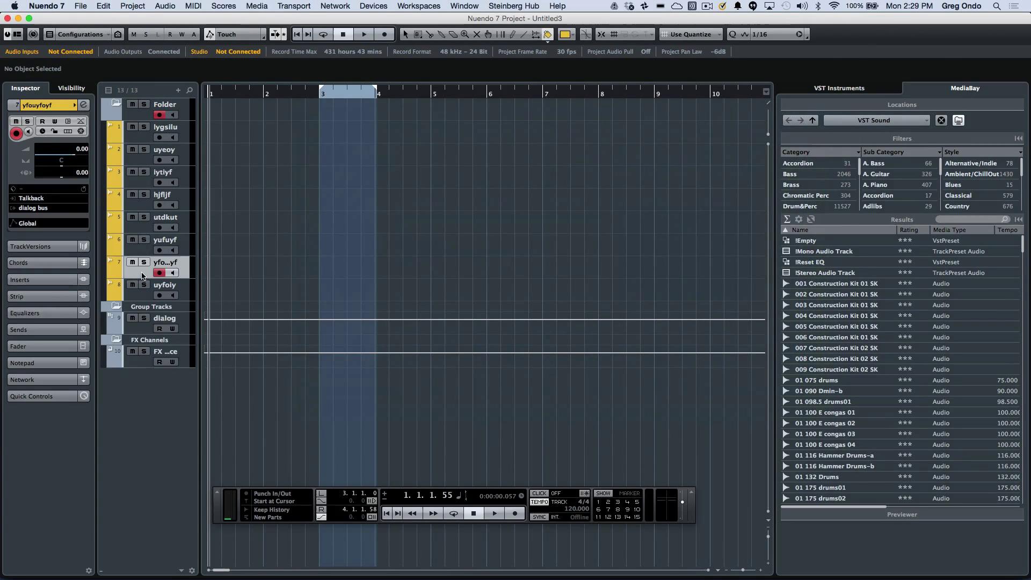
pyautogui.click(27, 330)
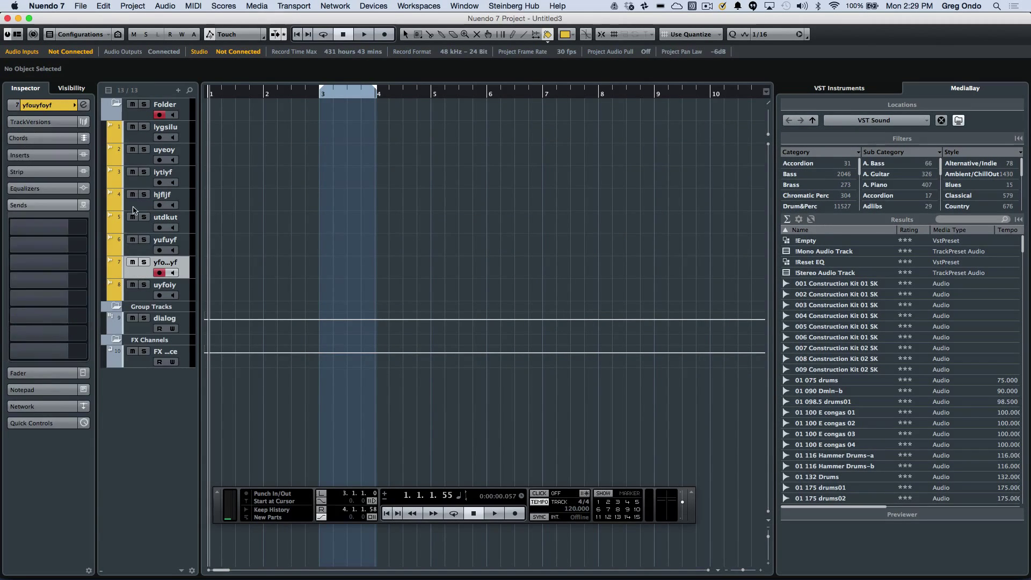
pyautogui.click(9, 227)
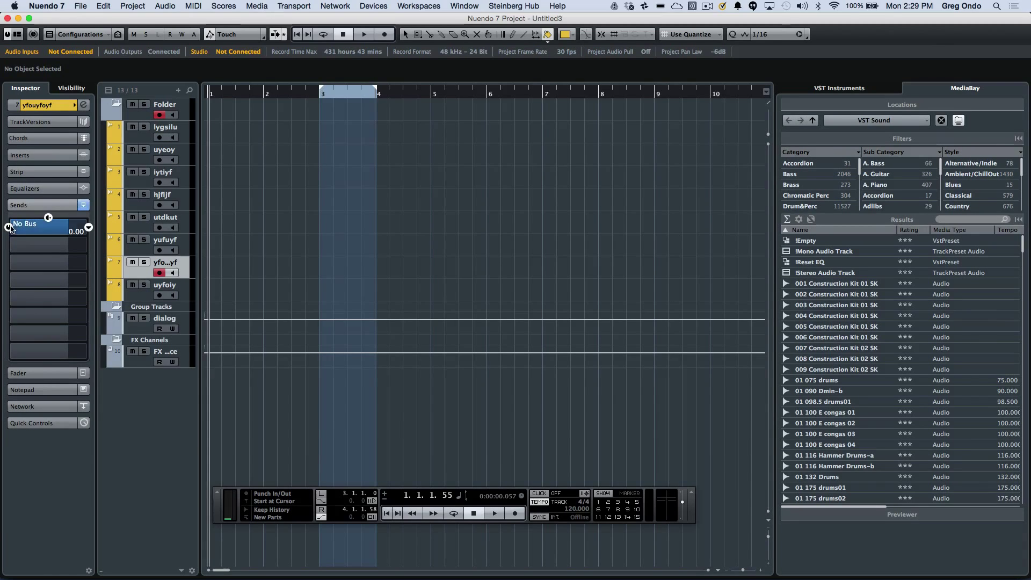
pyautogui.click(86, 227)
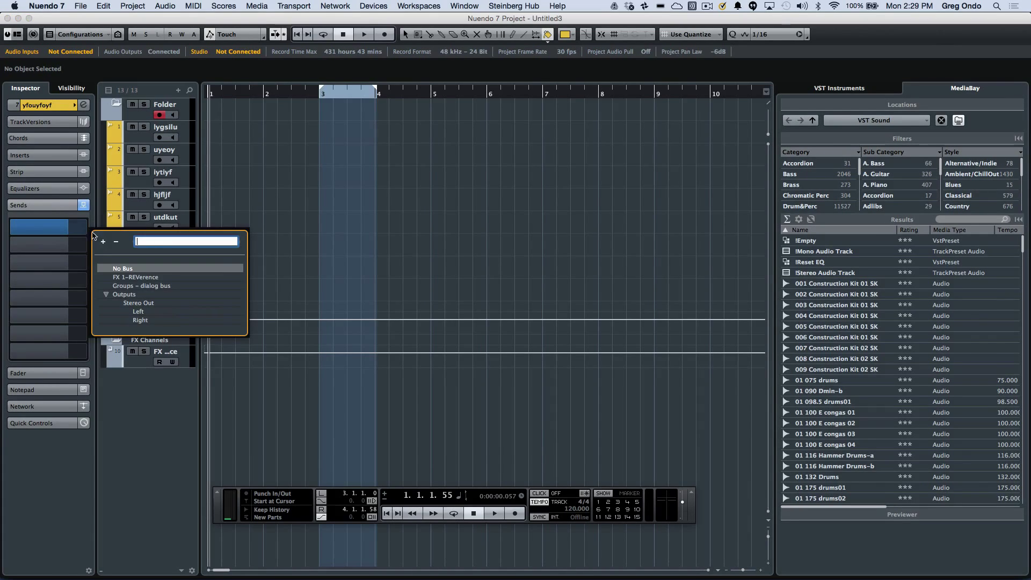
pyautogui.click(144, 279)
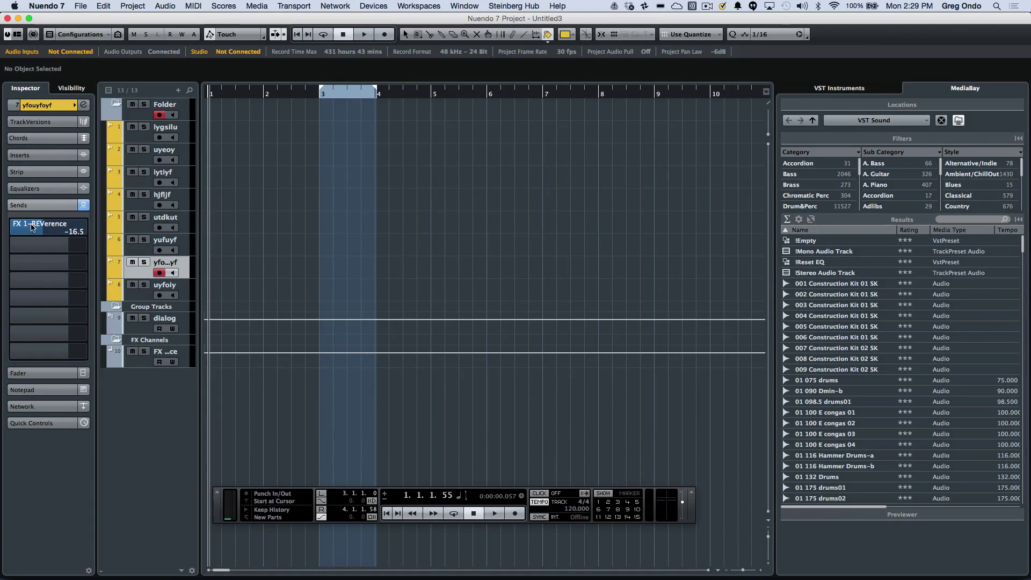
pyautogui.moveTo(32, 227)
pyautogui.mouseDown()
pyautogui.moveTo(80, 227)
pyautogui.moveTo(19, 227)
pyautogui.moveTo(61, 226)
pyautogui.moveTo(44, 228)
pyautogui.mouseUp()
# Save the project as a template named Studio Start
pyautogui.click(83, 7)
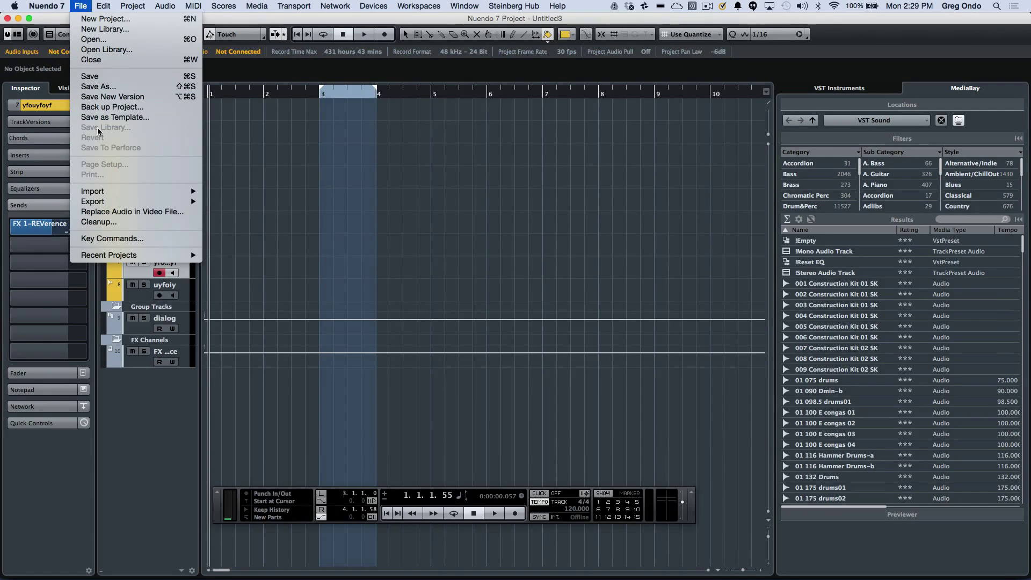
pyautogui.click(136, 117)
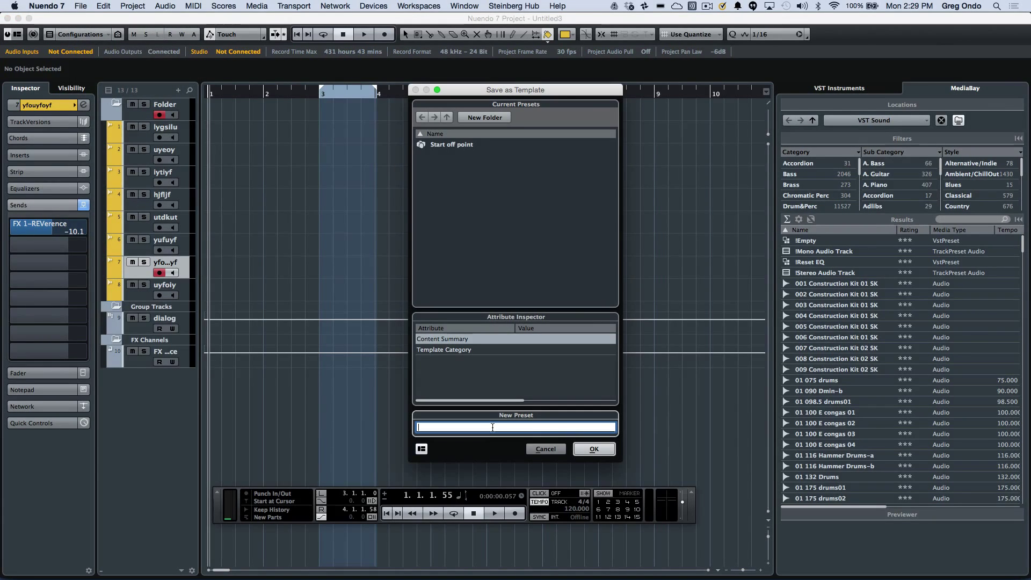
pyautogui.write('Studio Start')
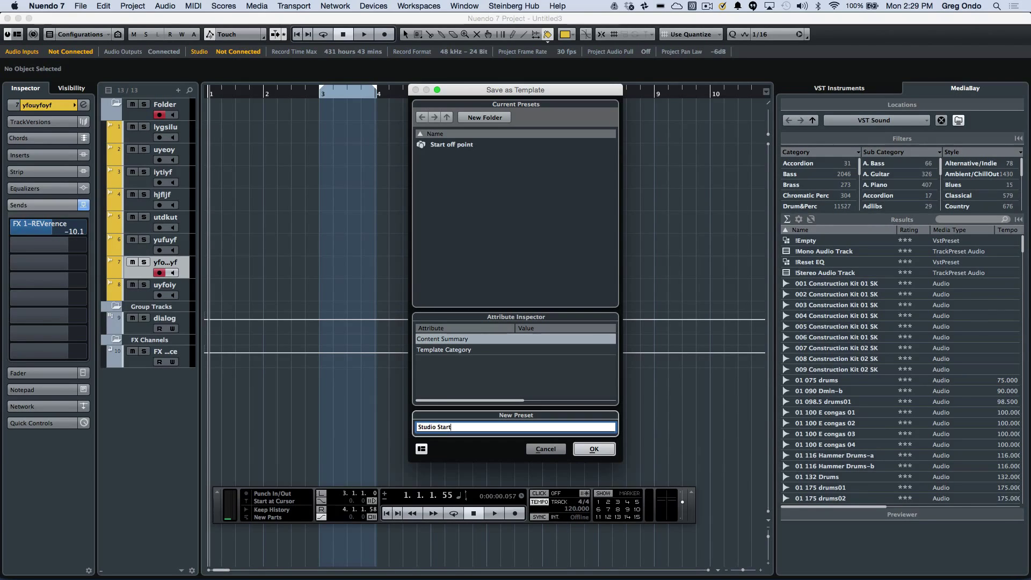
pyautogui.press('Return')
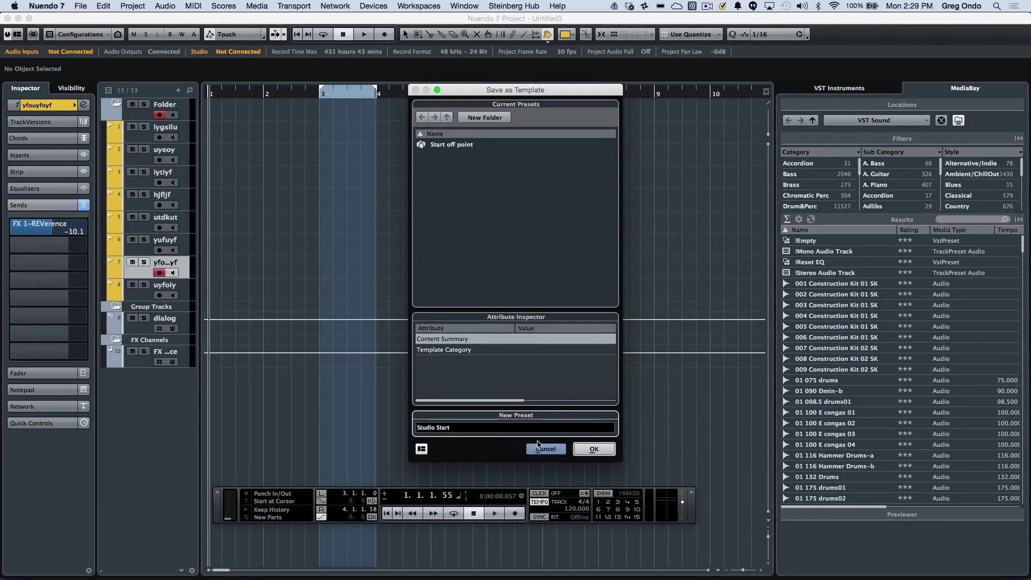
pyautogui.click(602, 447)
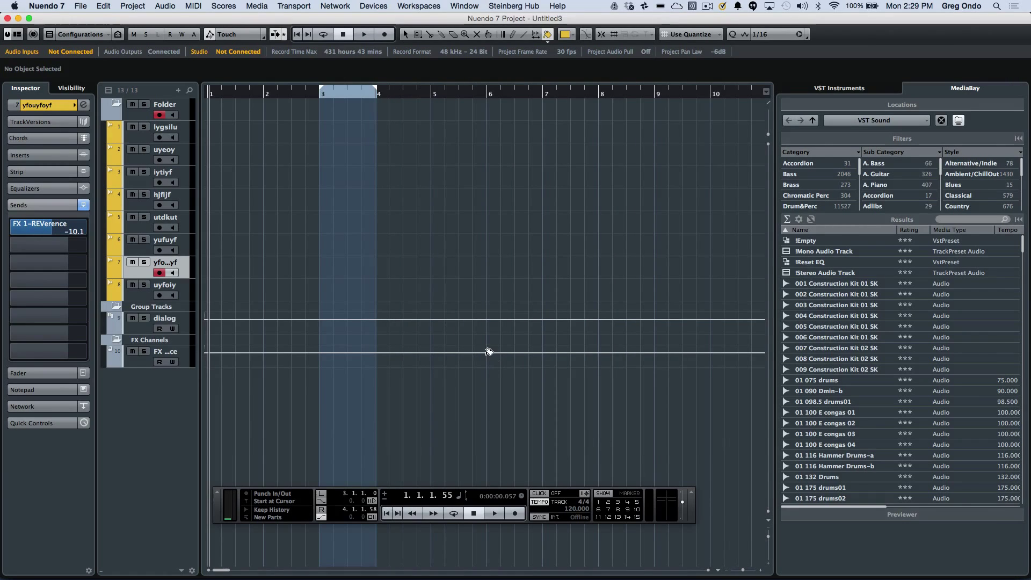
# Switch from the colour tool back to the Object Selection tool
pyautogui.rightClick(485, 252)
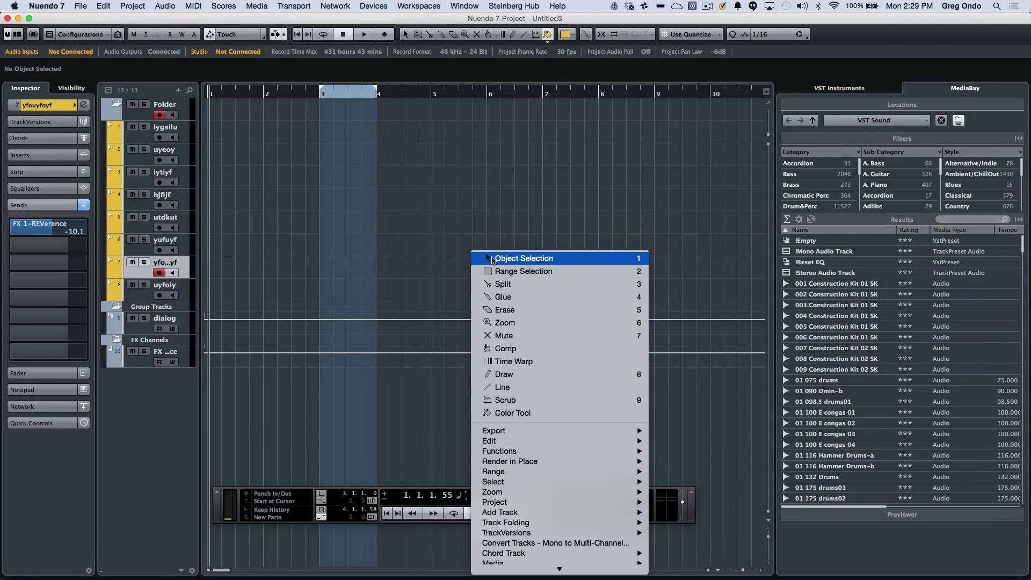
pyautogui.click(491, 258)
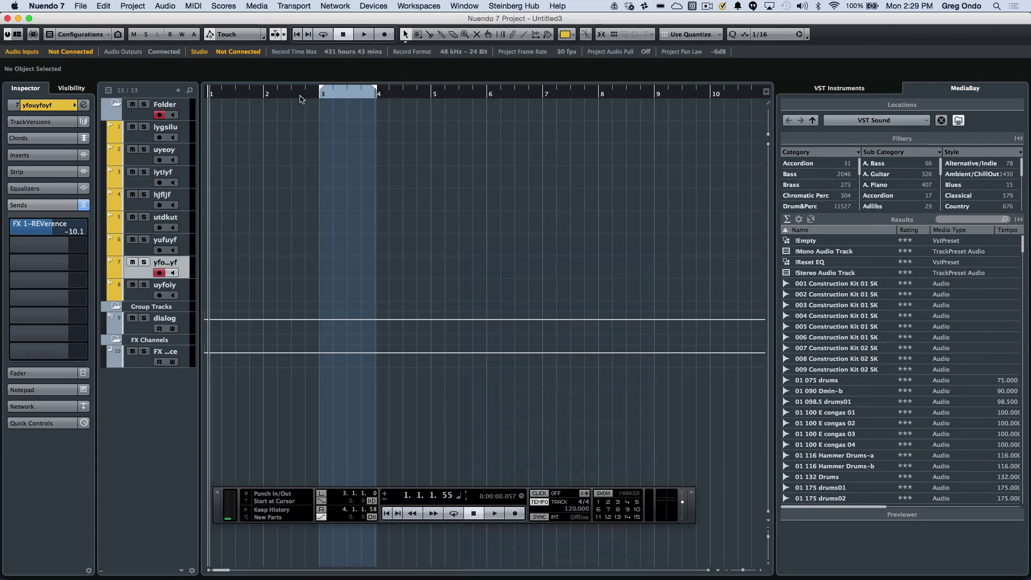
# Look over the templates offered for a new project, and cancel without creating one
pyautogui.click(77, 5)
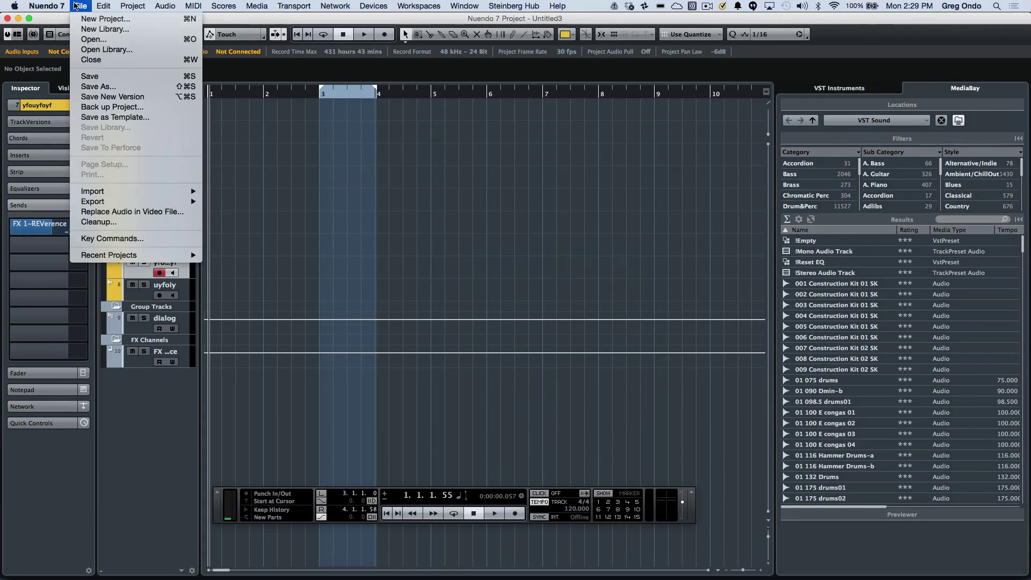
pyautogui.click(82, 19)
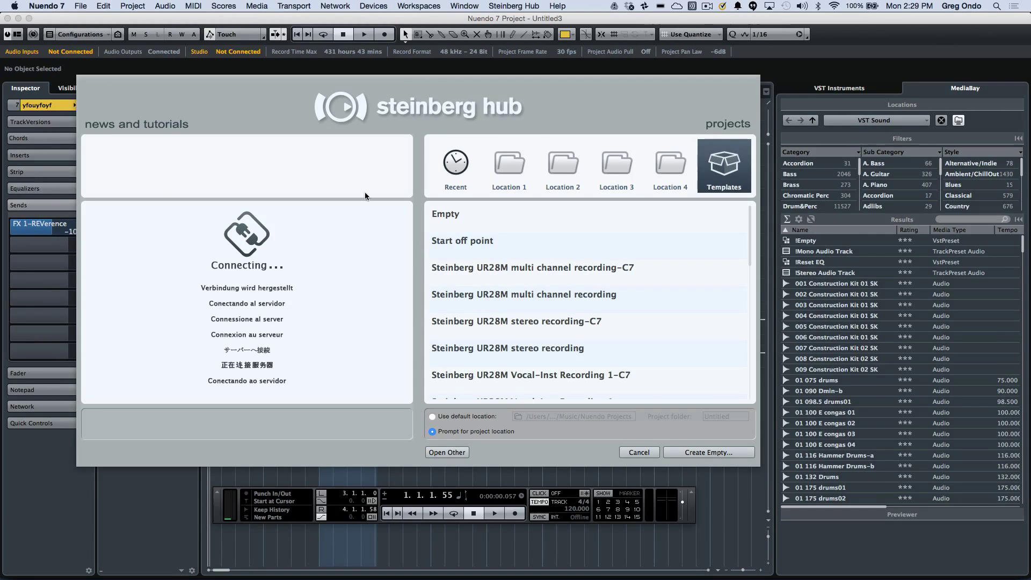
pyautogui.click(639, 452)
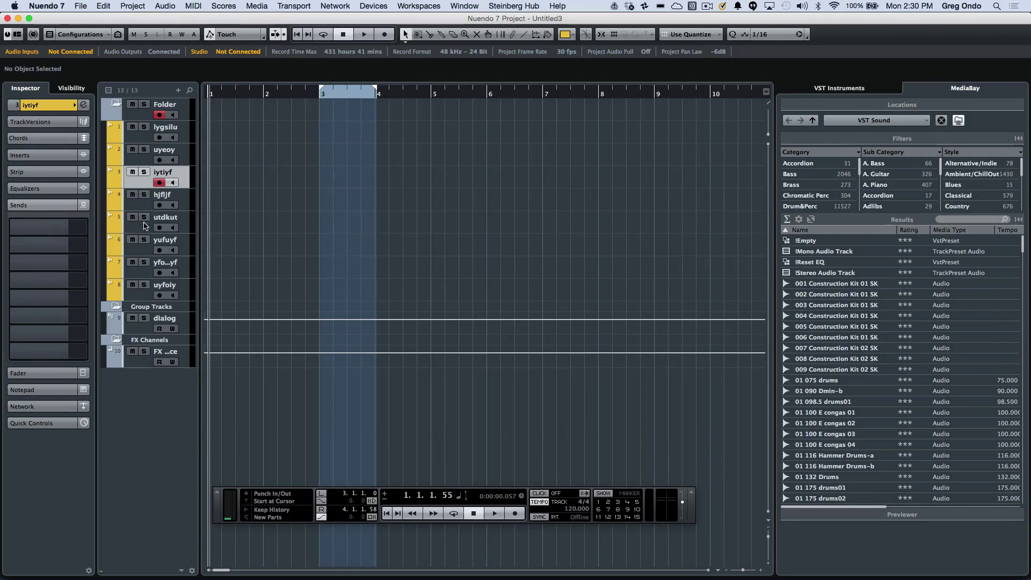
# Select various audio tracks in turn to examine how record enable follows the track selection
pyautogui.click(149, 182)
pyautogui.click(149, 158)
pyautogui.click(144, 140)
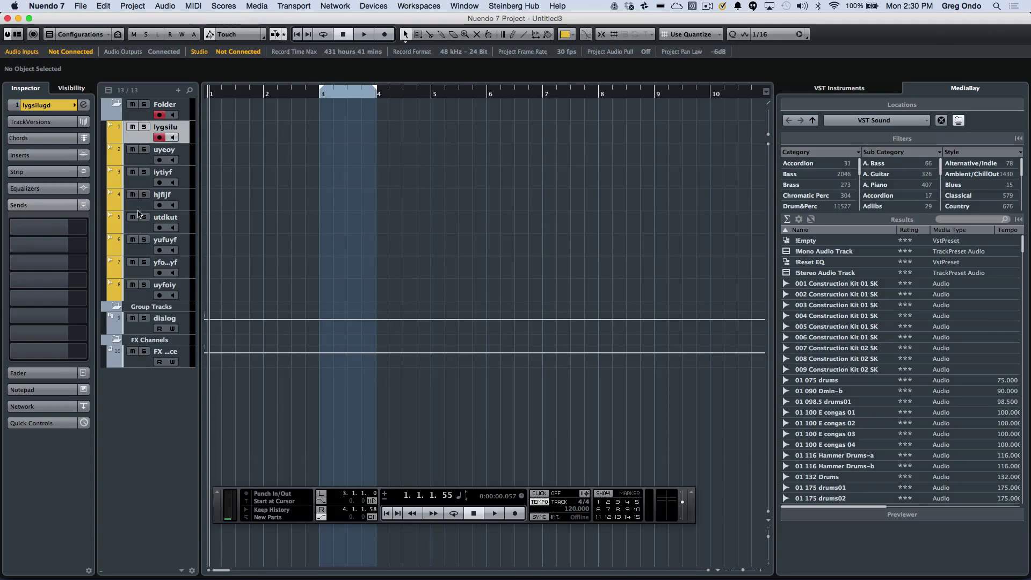
pyautogui.click(142, 276)
pyautogui.click(145, 225)
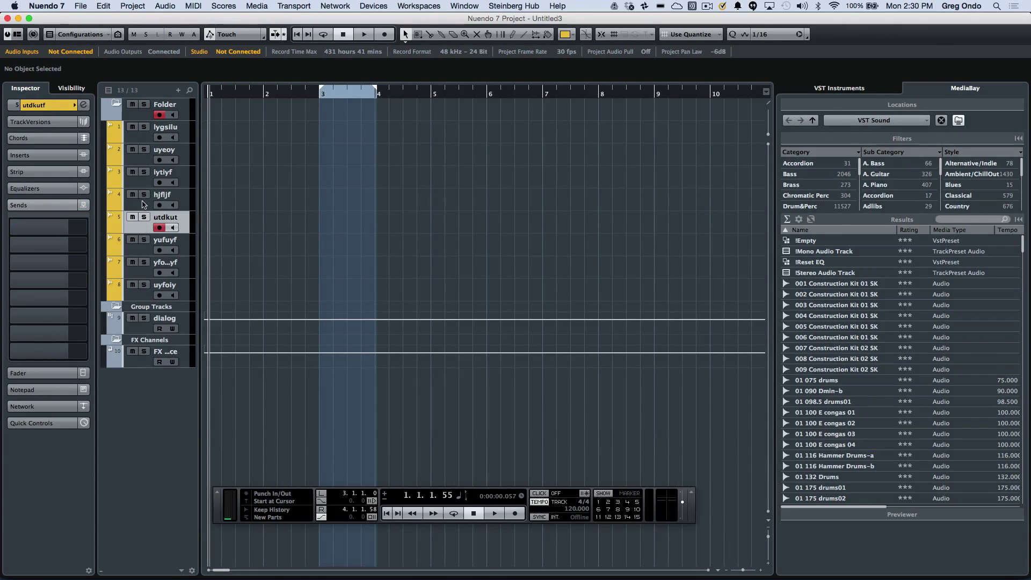
pyautogui.click(144, 203)
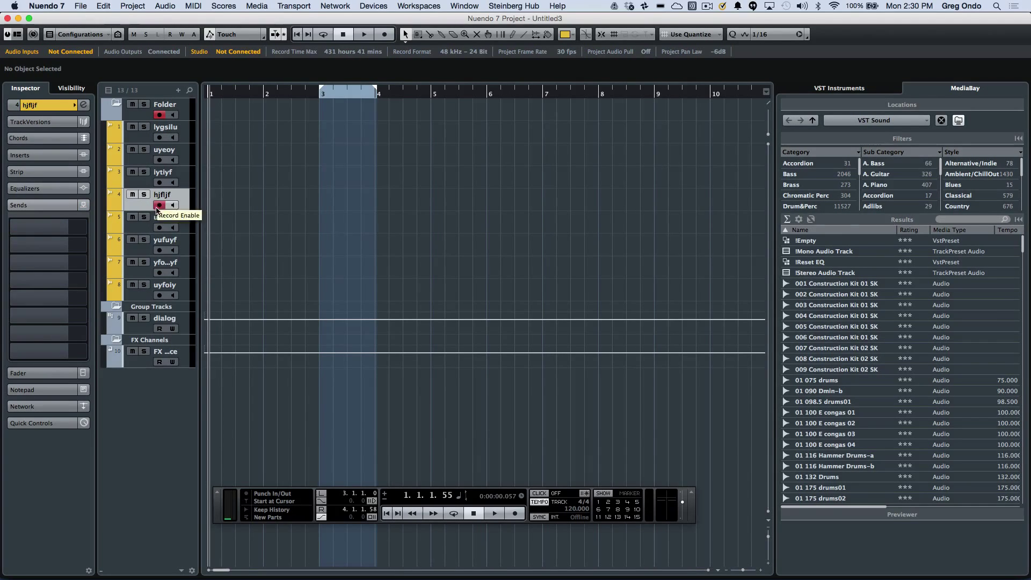
pyautogui.click(139, 230)
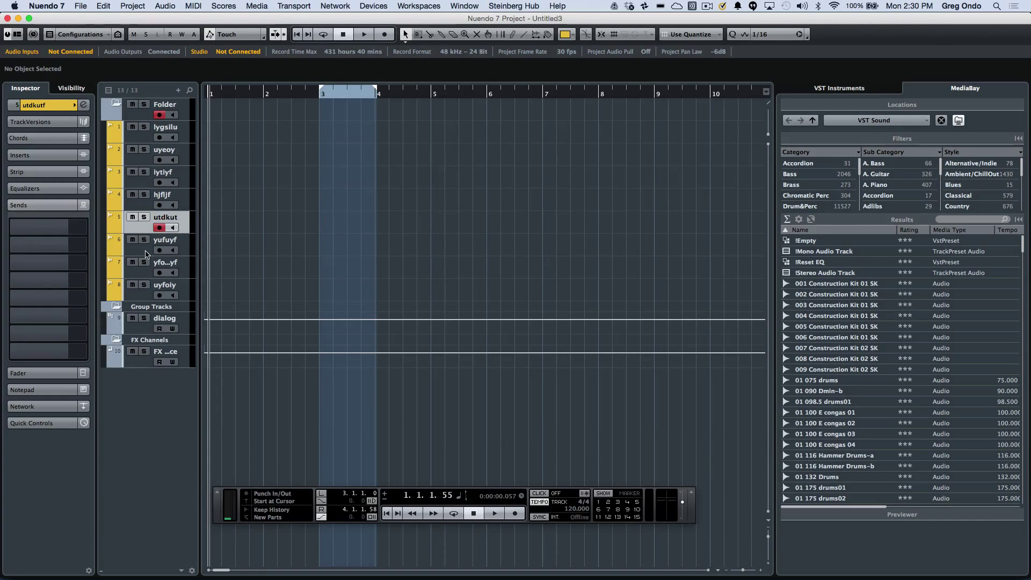
pyautogui.click(146, 254)
pyautogui.click(143, 231)
# In the Project & MixConsole editing preferences, disable Enable Record on Selected Audio Track and Enable Record on Selected MIDI Track
pyautogui.click(46, 5)
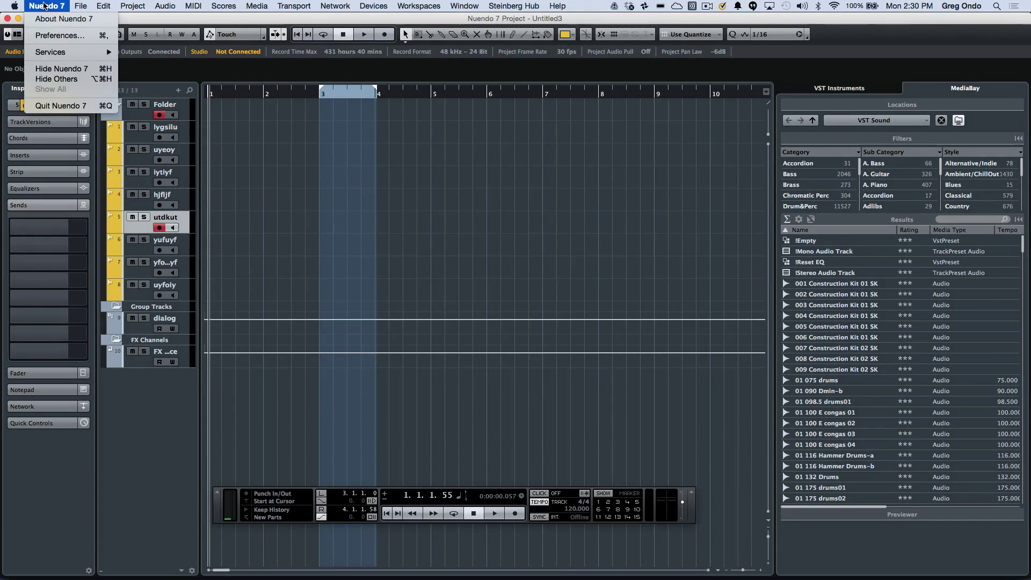
pyautogui.click(52, 36)
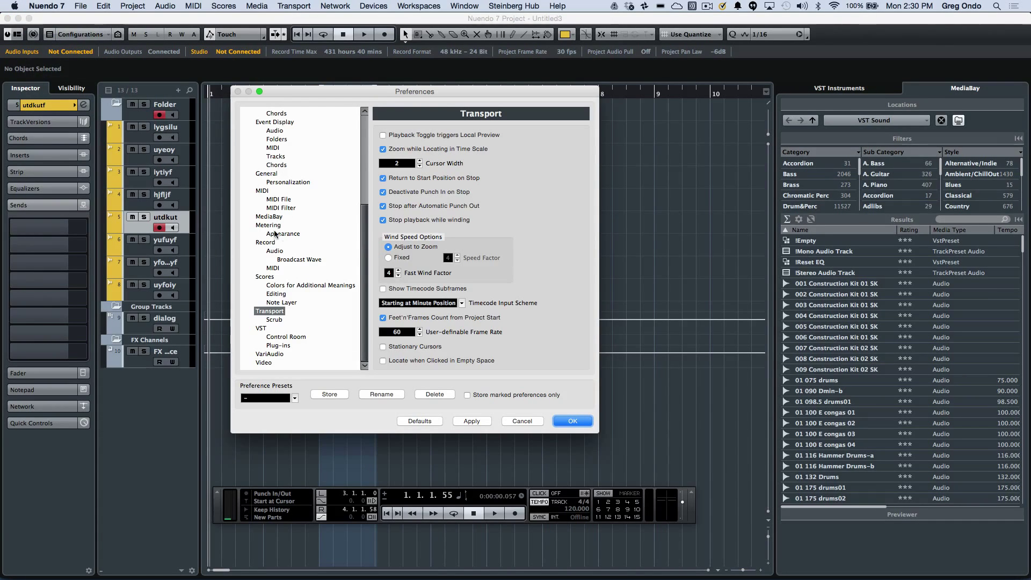
pyautogui.scroll(5, 278, 227)
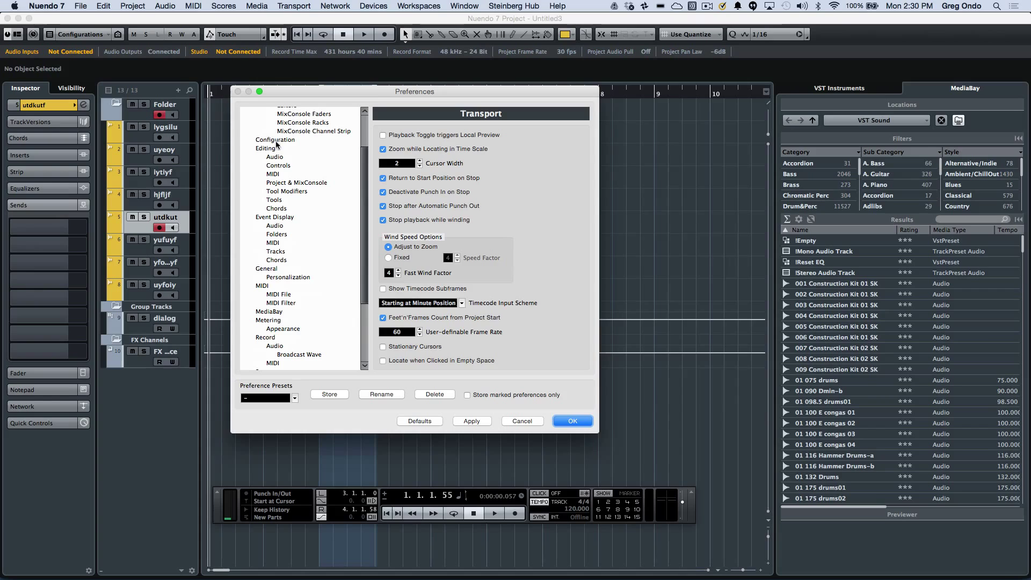
pyautogui.click(296, 182)
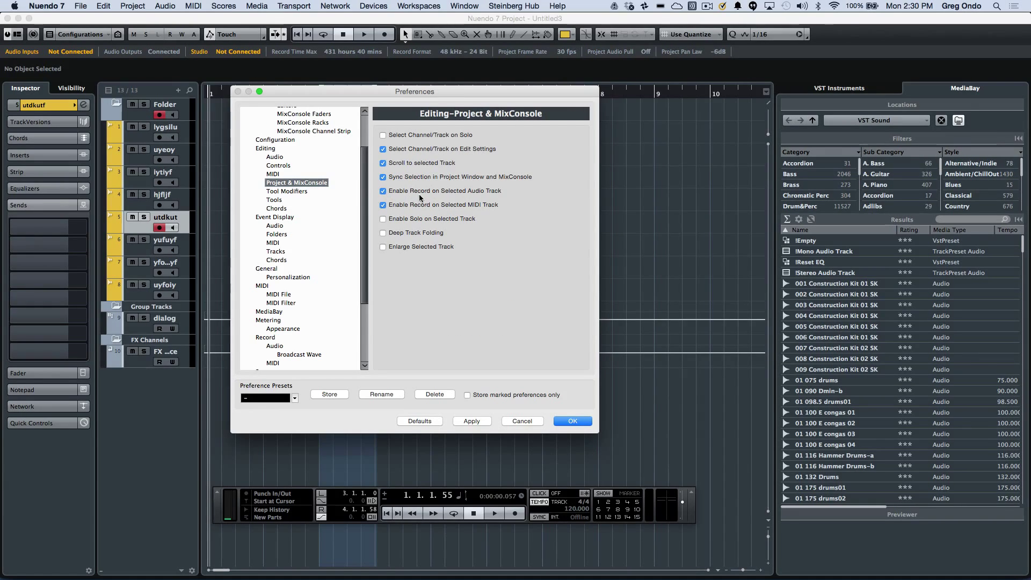
pyautogui.click(383, 191)
pyautogui.click(382, 205)
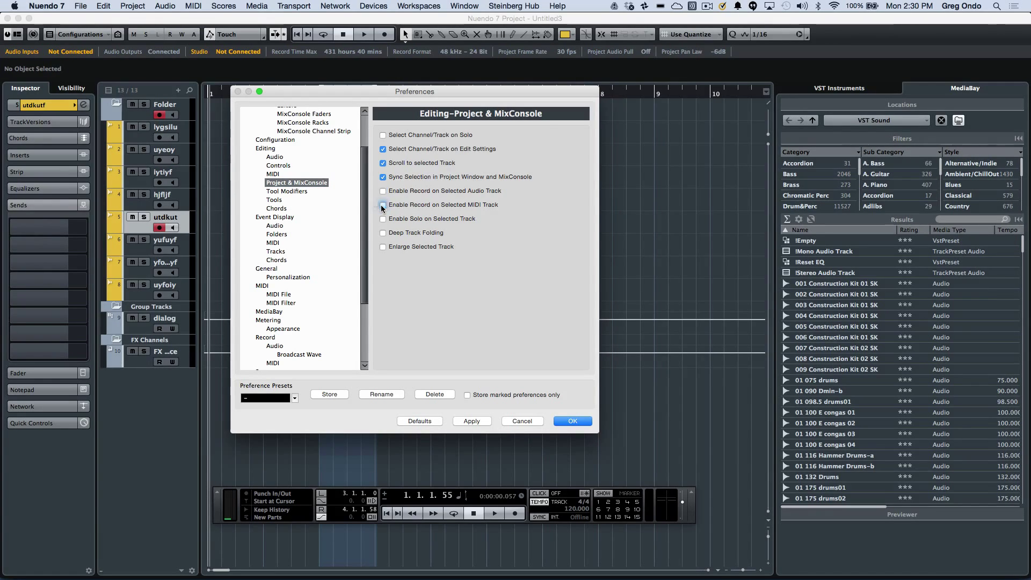
pyautogui.click(573, 421)
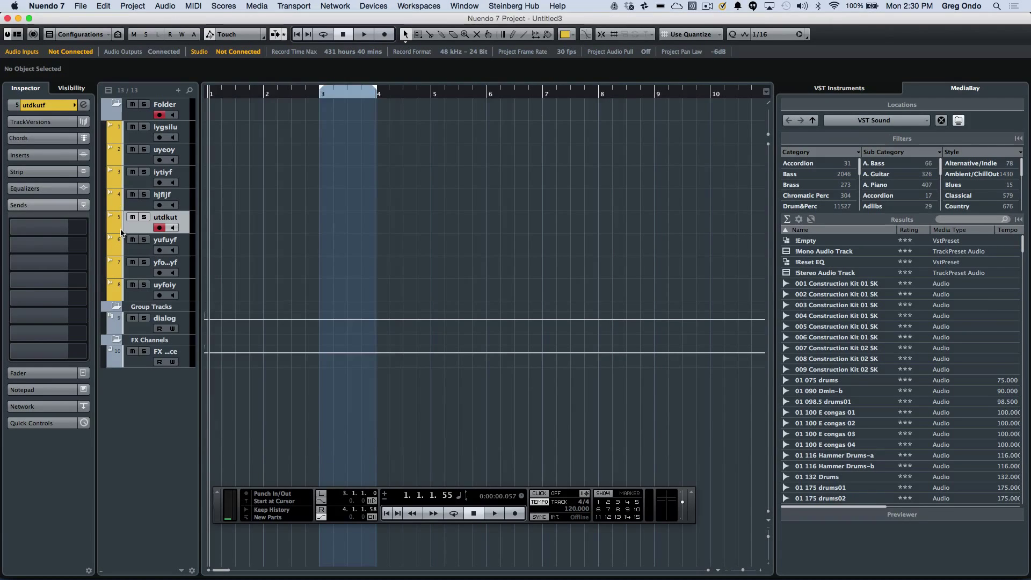
# Check record enable while selecting other audio tracks, and disarm audio track five
pyautogui.press('Down')
pyautogui.press('Down')
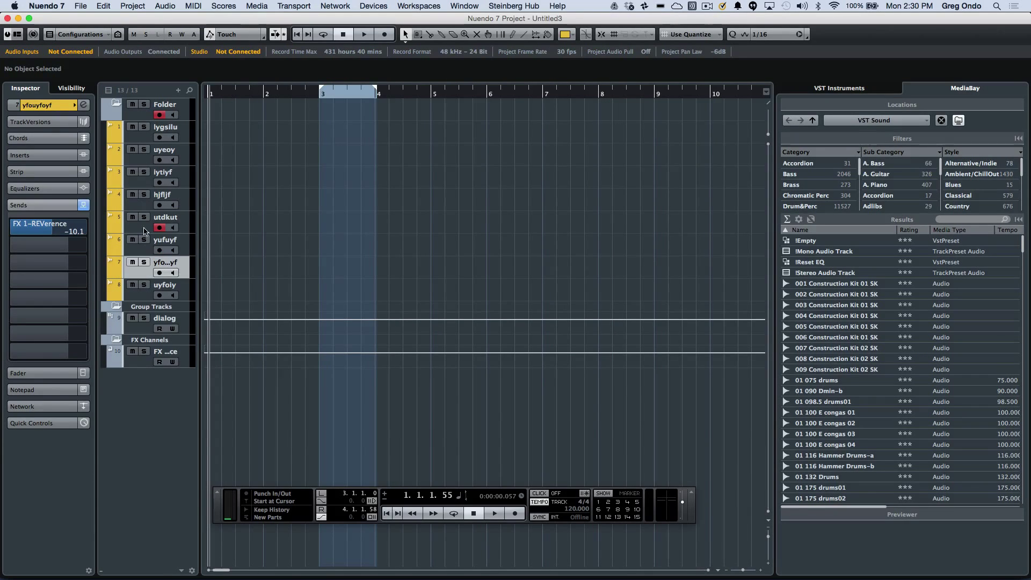
pyautogui.click(146, 185)
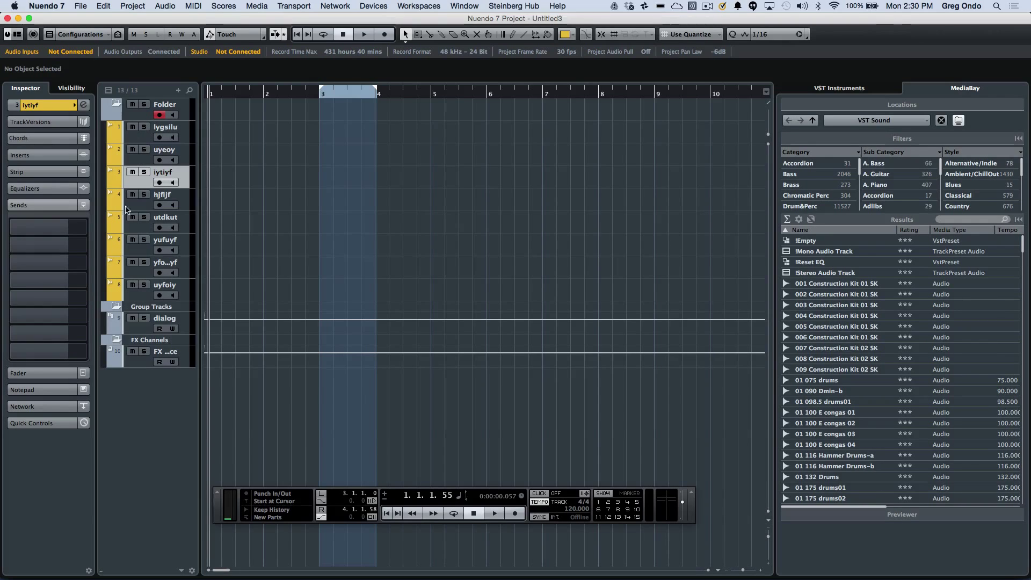
# Record-enable all eight audio tracks at once through their folder track
pyautogui.click(138, 114)
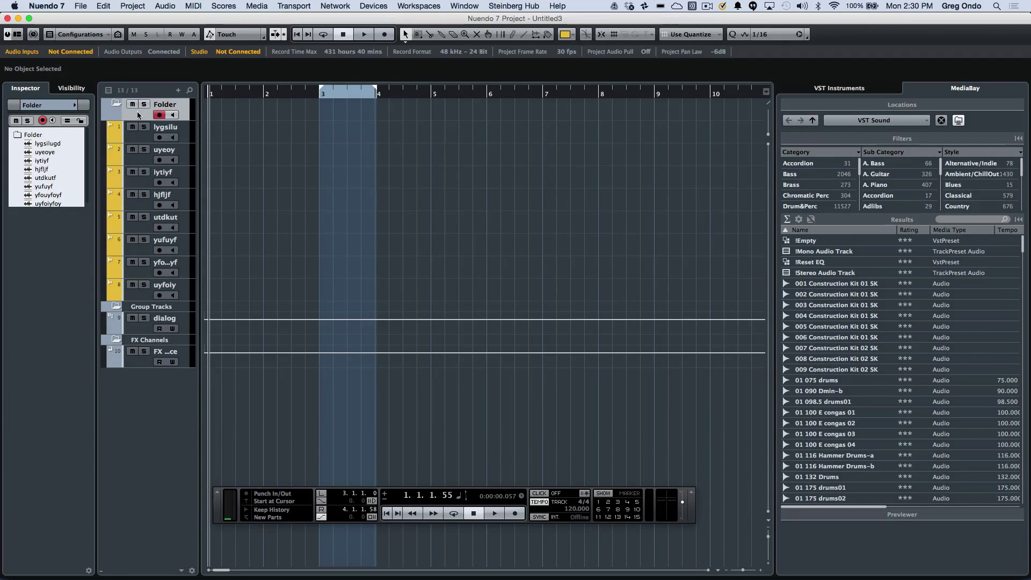
pyautogui.click(159, 116)
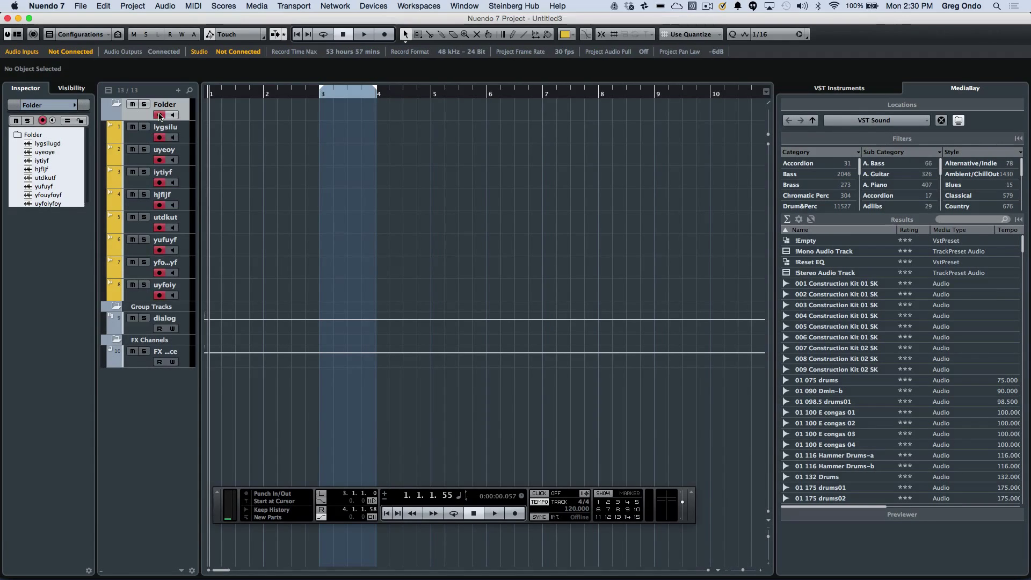
# Extend the locator range to run from bar 3 to bar 5 and record the eight armed tracks across it, starting playback before bar 3
pyautogui.moveTo(299, 98); pyautogui.dragTo(288, 99)
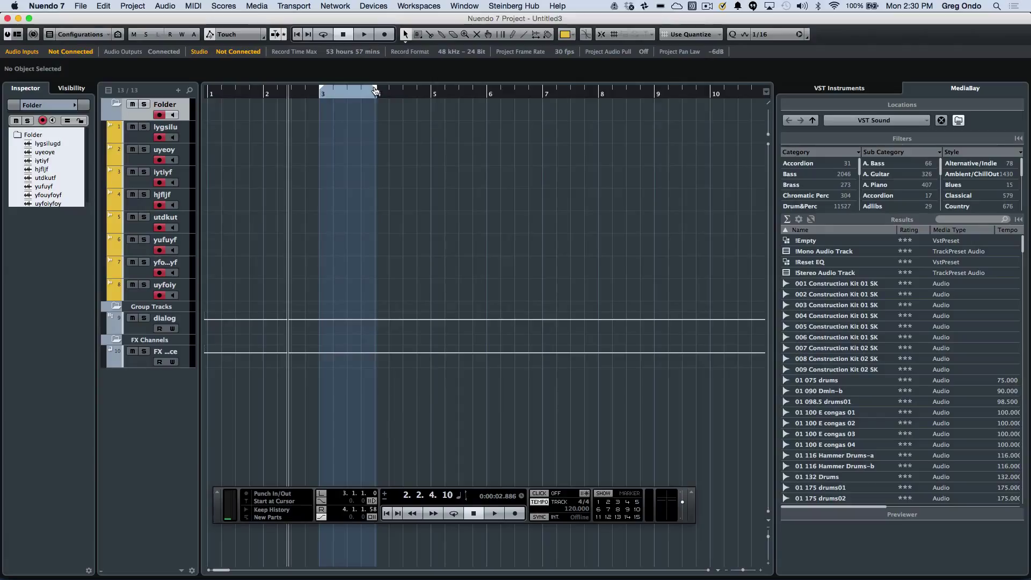
pyautogui.moveTo(375, 91)
pyautogui.mouseDown()
pyautogui.moveTo(467, 105)
pyautogui.moveTo(410, 97)
pyautogui.moveTo(437, 98)
pyautogui.mouseUp()
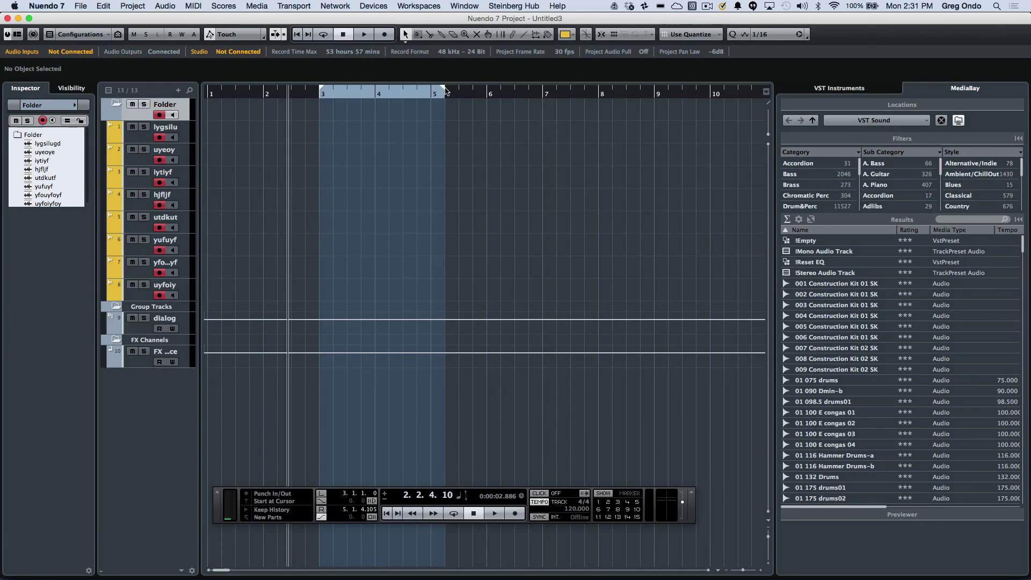
pyautogui.moveTo(442, 91); pyautogui.dragTo(430, 91)
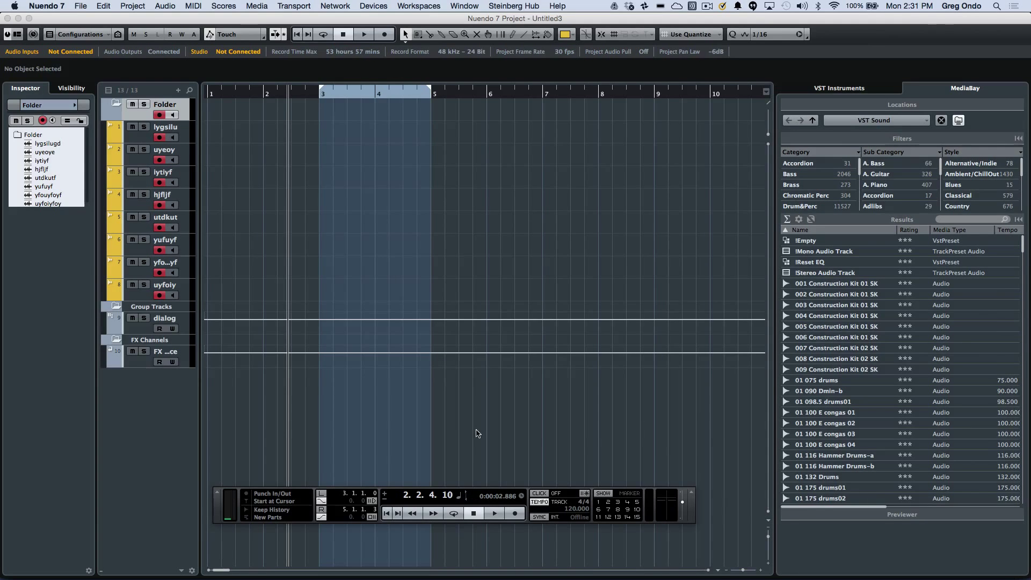
pyautogui.click(494, 513)
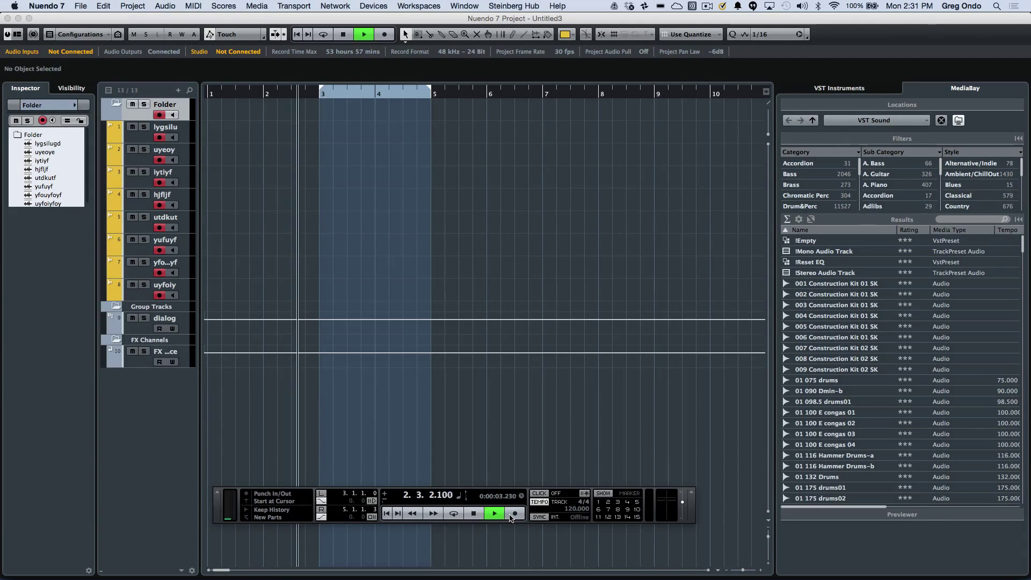
pyautogui.click(512, 514)
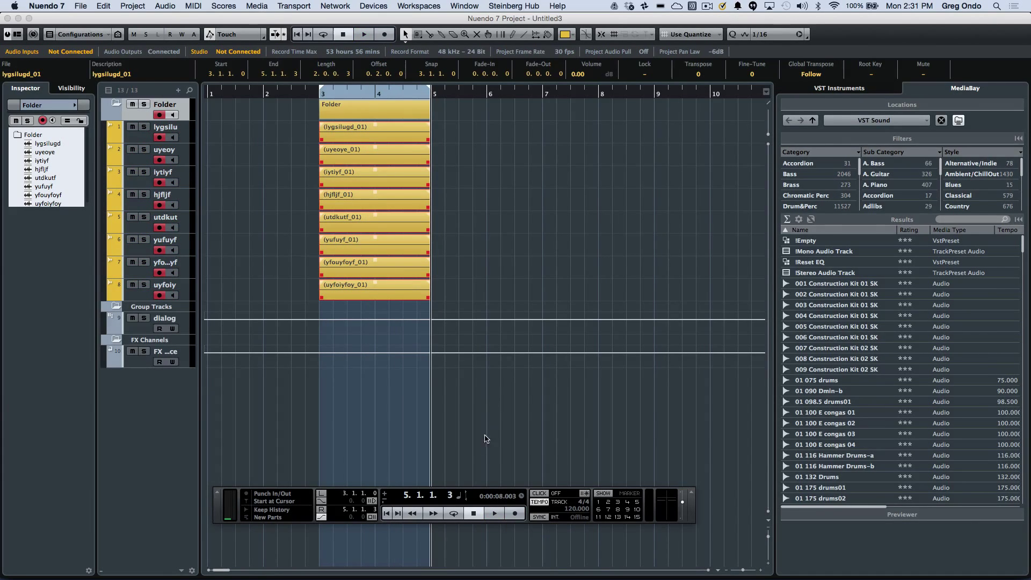
# Punch recording in and out four times on the eight armed tracks during continuous playback after bar 5, and stop the transport
pyautogui.click(493, 514)
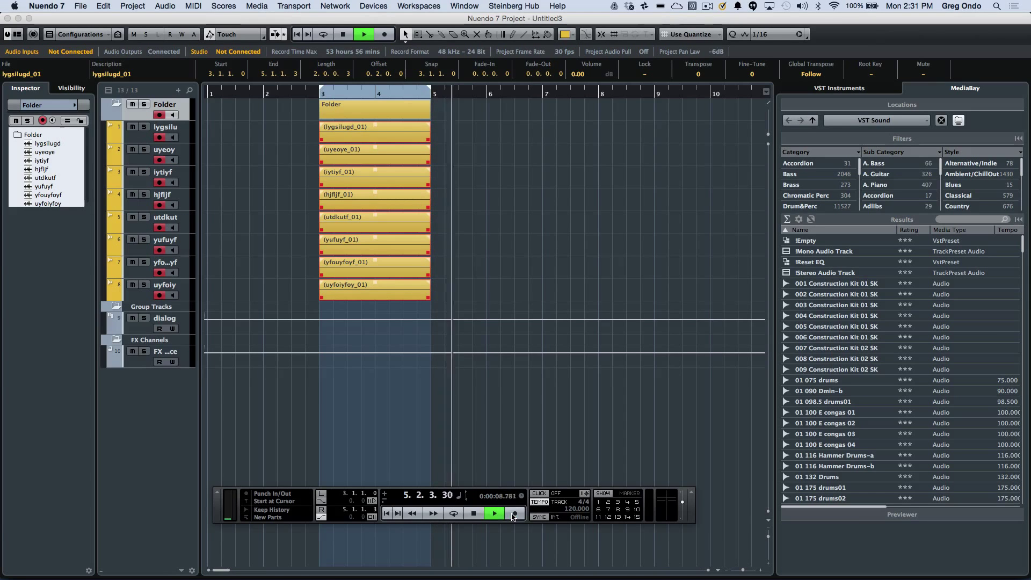
pyautogui.click(514, 515)
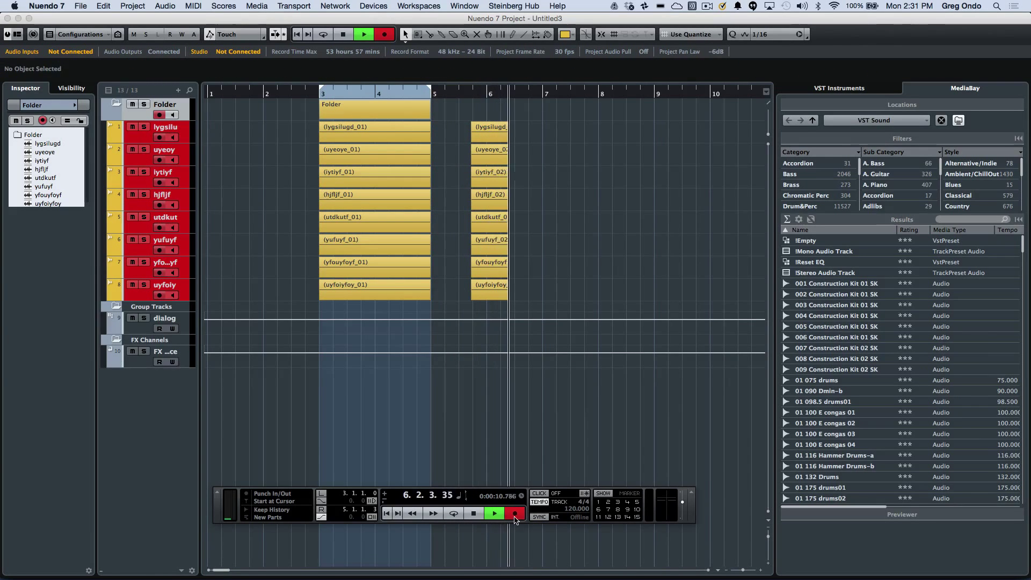
pyautogui.click(514, 518)
pyautogui.click(514, 519)
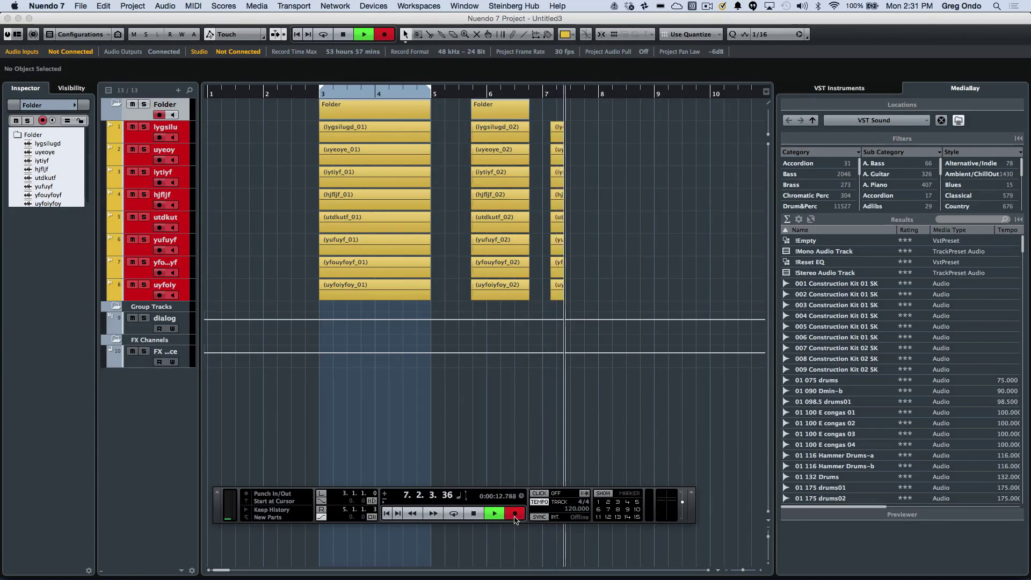
pyautogui.click(514, 518)
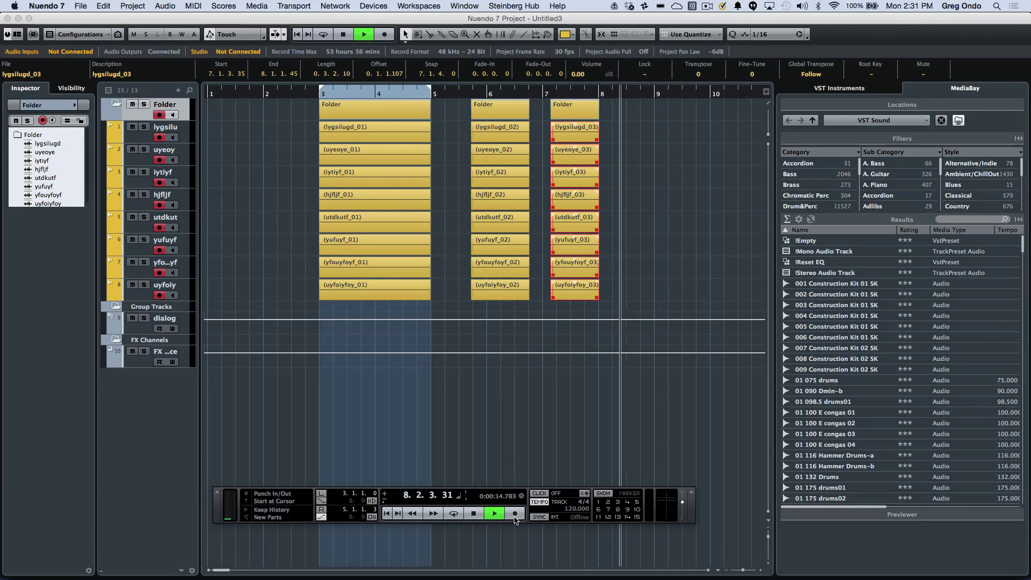
pyautogui.click(514, 518)
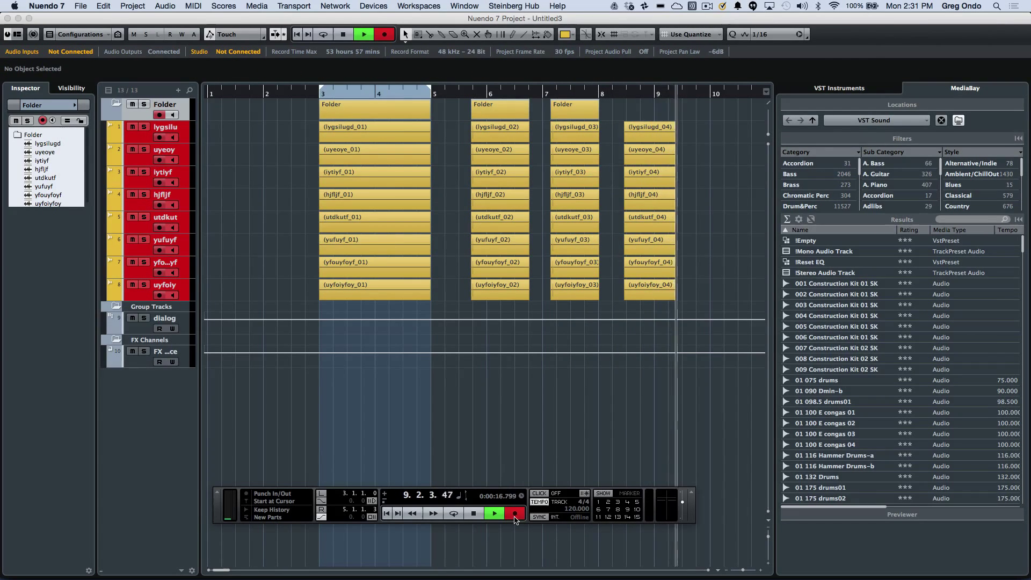
pyautogui.click(515, 519)
pyautogui.click(515, 519)
pyautogui.click(514, 519)
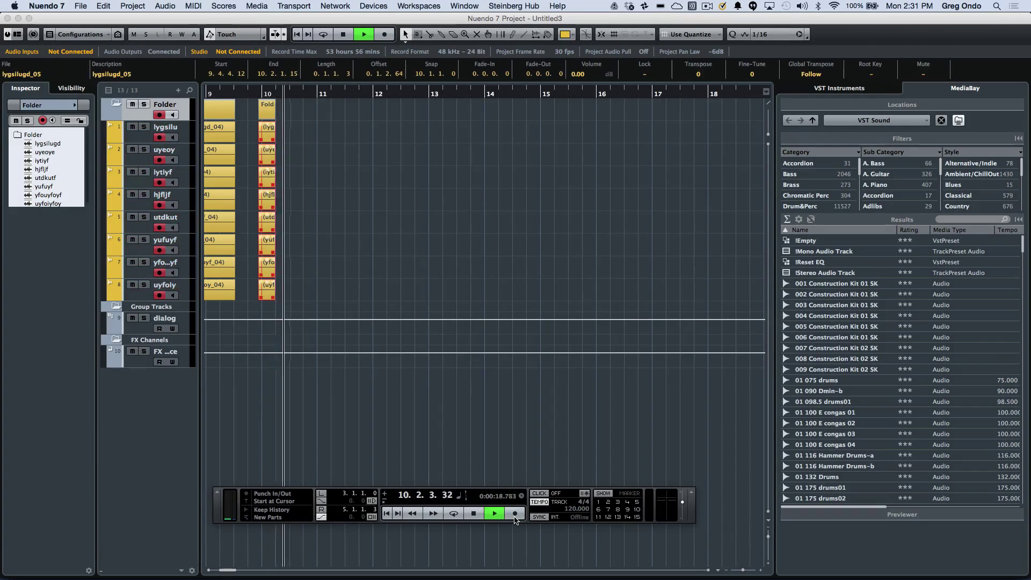
pyautogui.click(473, 514)
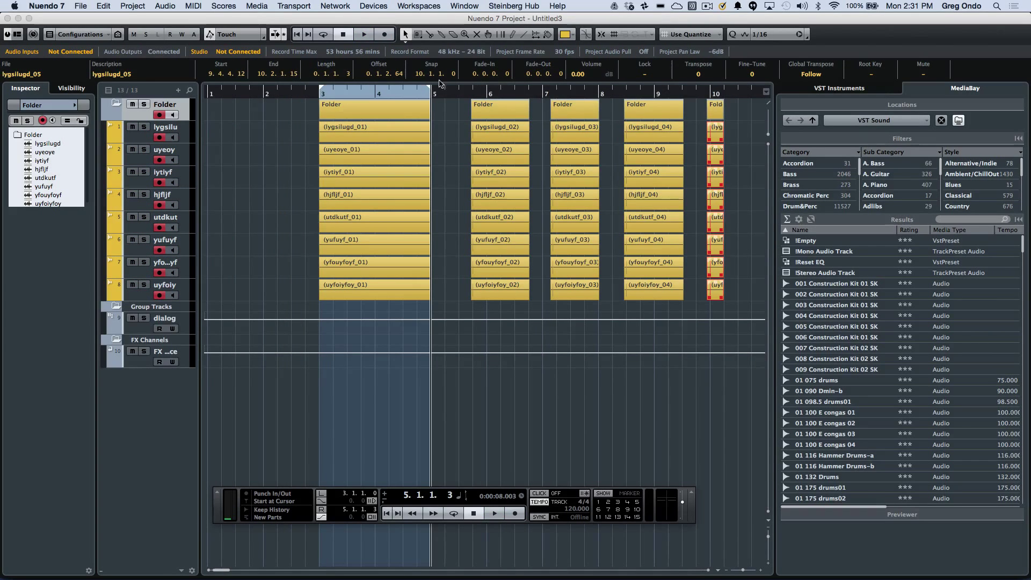
# Place the project cursor just before the second set of clips after bar 5, and start and stop playback repeatedly to check its stop position
pyautogui.moveTo(458, 95)
pyautogui.mouseDown()
pyautogui.moveTo(438, 95)
pyautogui.moveTo(473, 96)
pyautogui.moveTo(385, 95)
pyautogui.moveTo(483, 94)
pyautogui.moveTo(465, 95)
pyautogui.mouseUp()
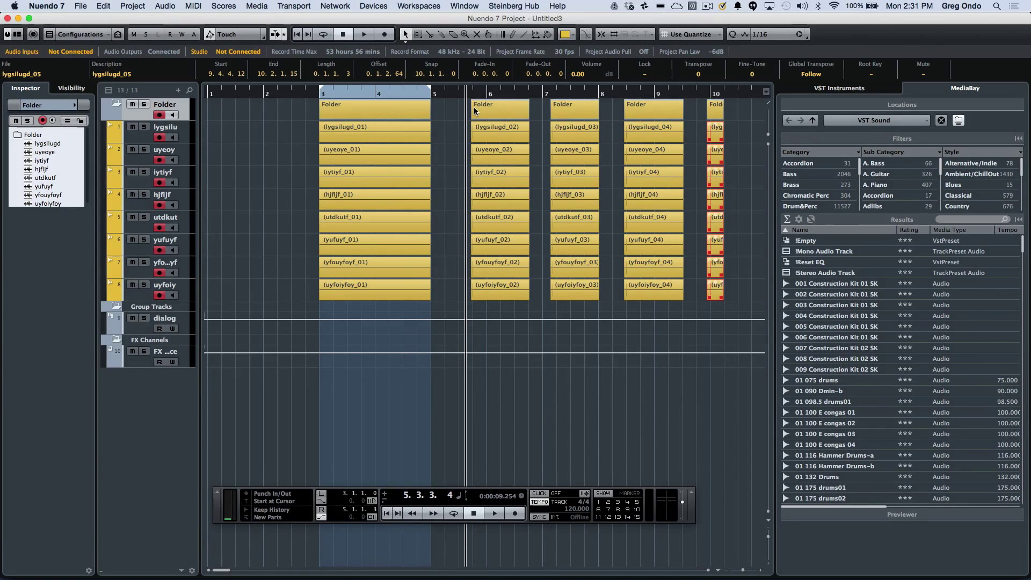
pyautogui.press('space')
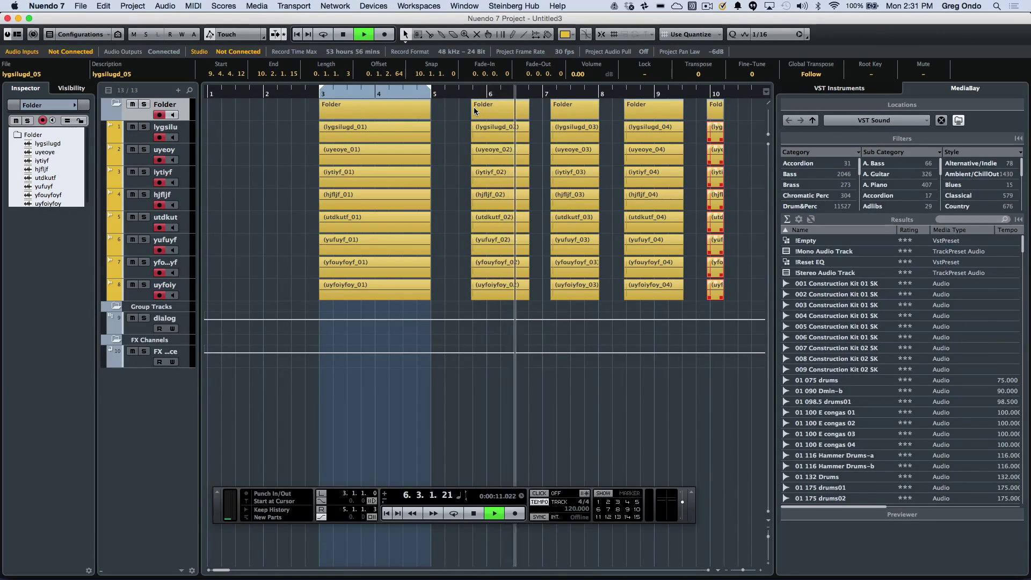
pyautogui.press('space')
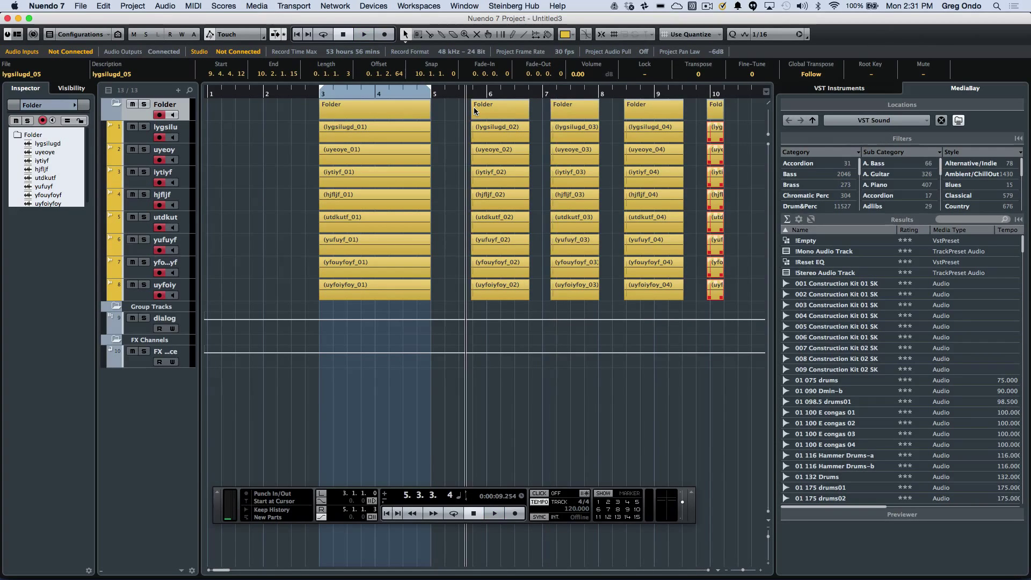
pyautogui.press('space')
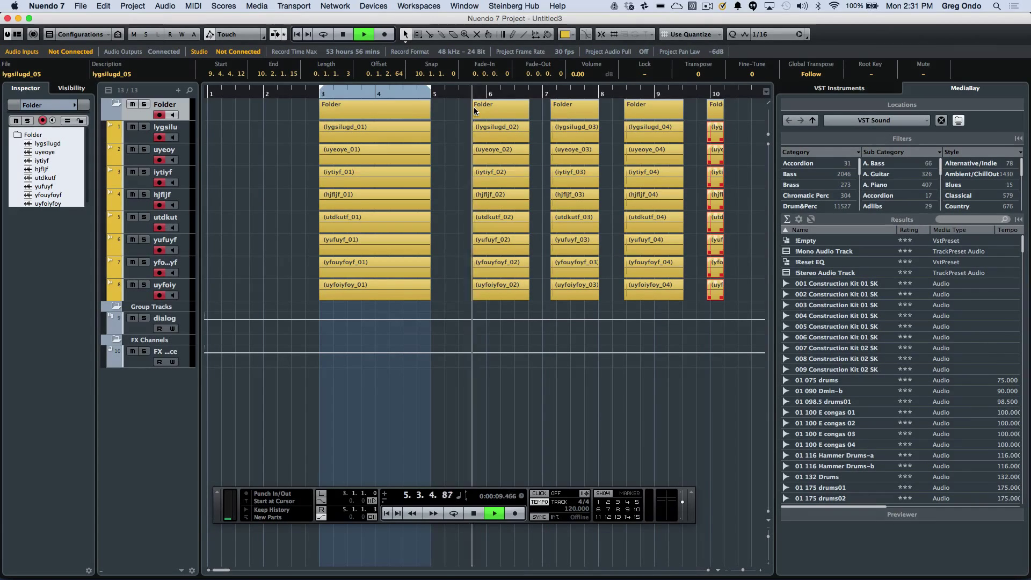
pyautogui.press('space')
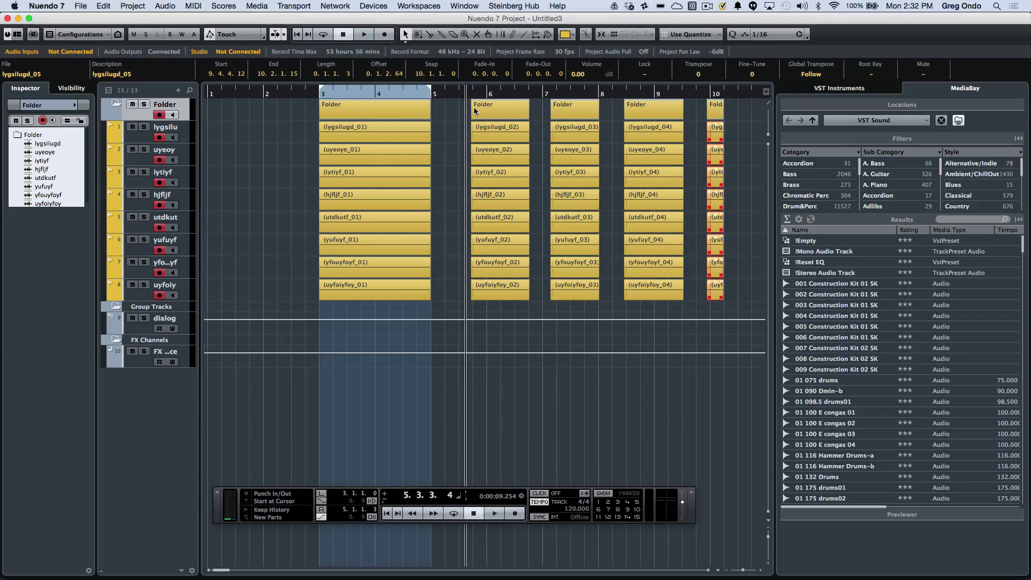
pyautogui.press('space')
pyautogui.press('space')
# Turn off Return to Start Position on Stop in the Transport preferences and apply the change
pyautogui.click(58, 6)
pyautogui.click(63, 36)
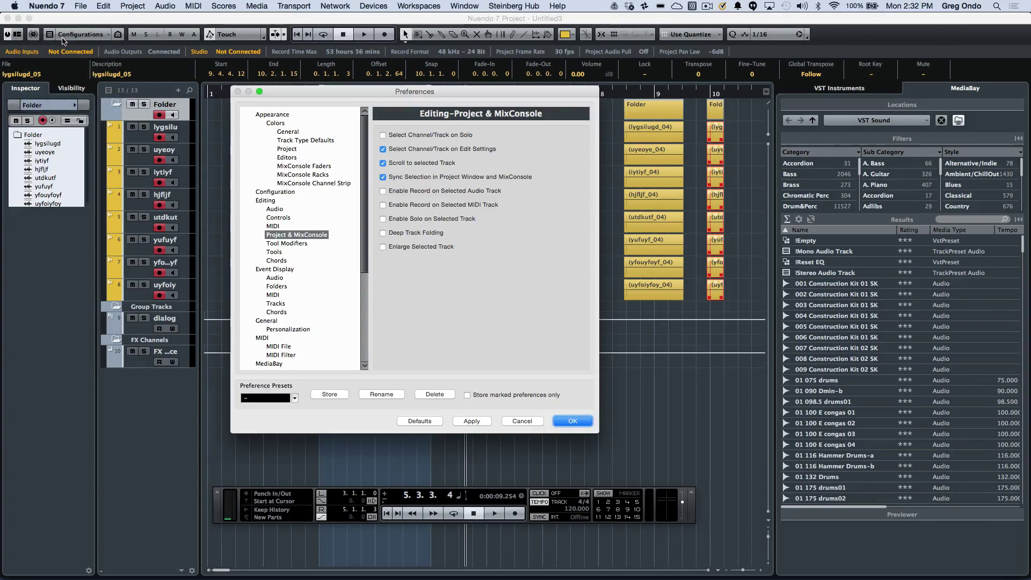
pyautogui.scroll(-5, 283, 338)
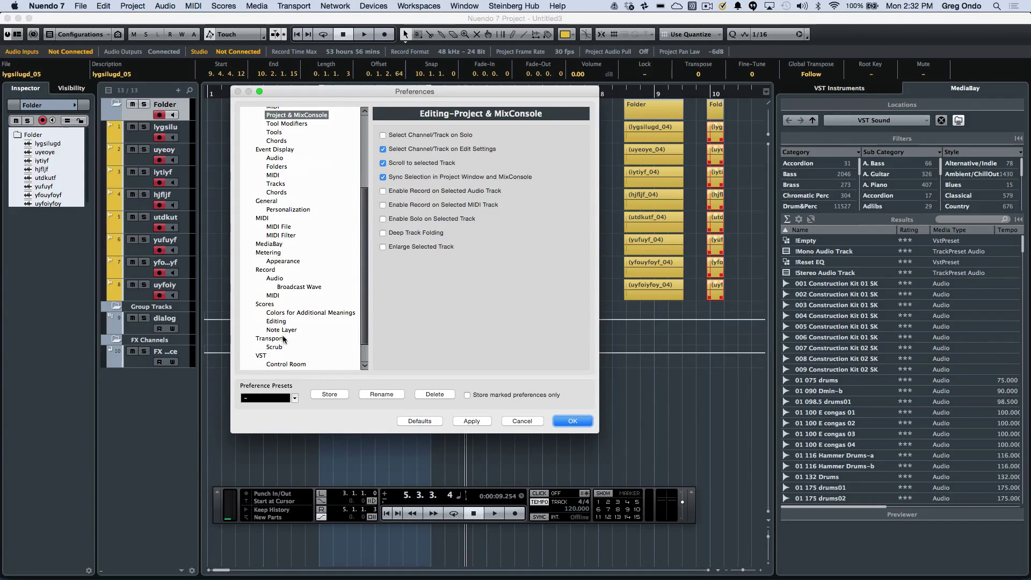
pyautogui.click(277, 338)
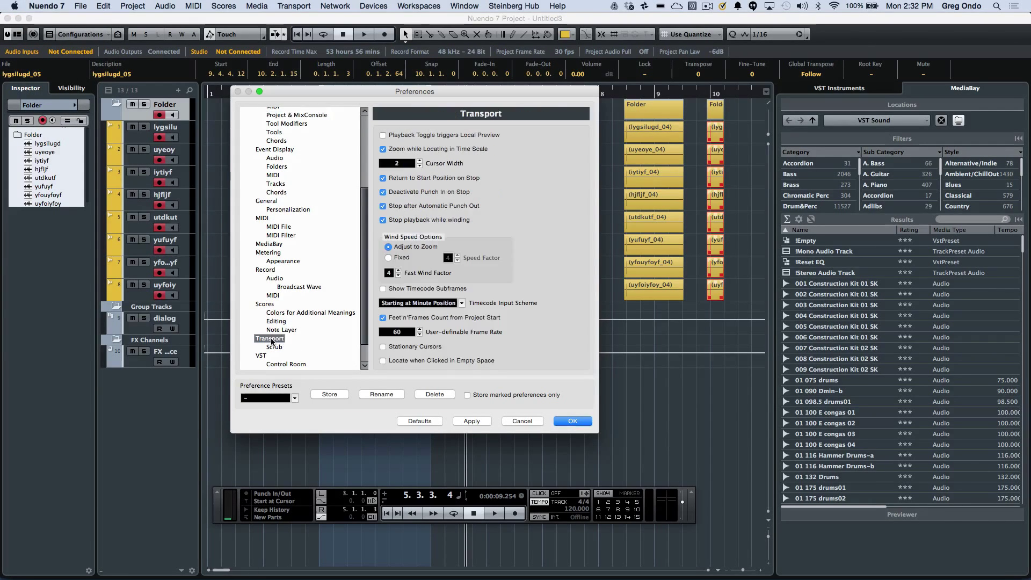
pyautogui.click(384, 179)
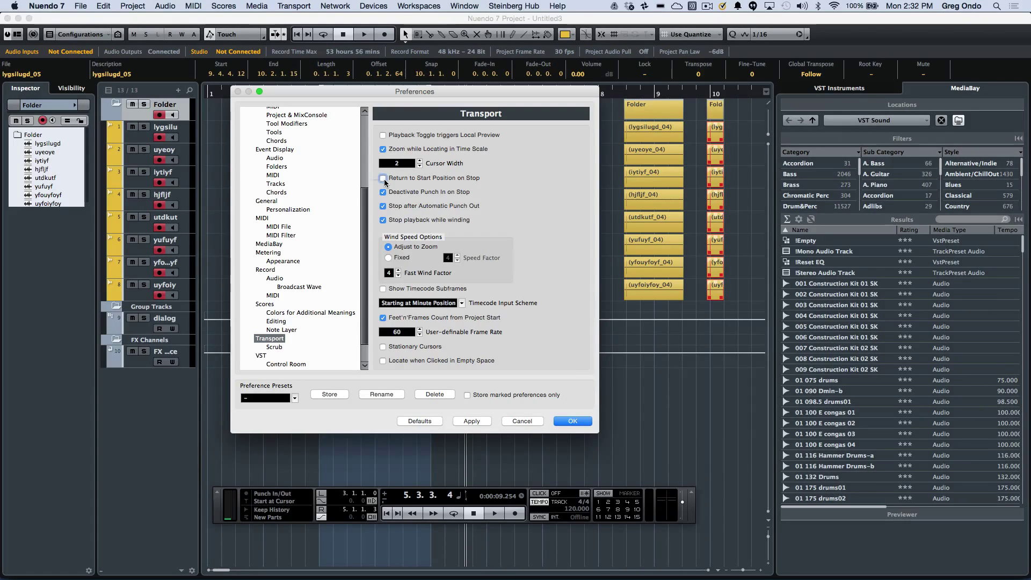
pyautogui.click(571, 421)
# Start and stop playback several times to check where the project cursor rests after each stop
pyautogui.press('space')
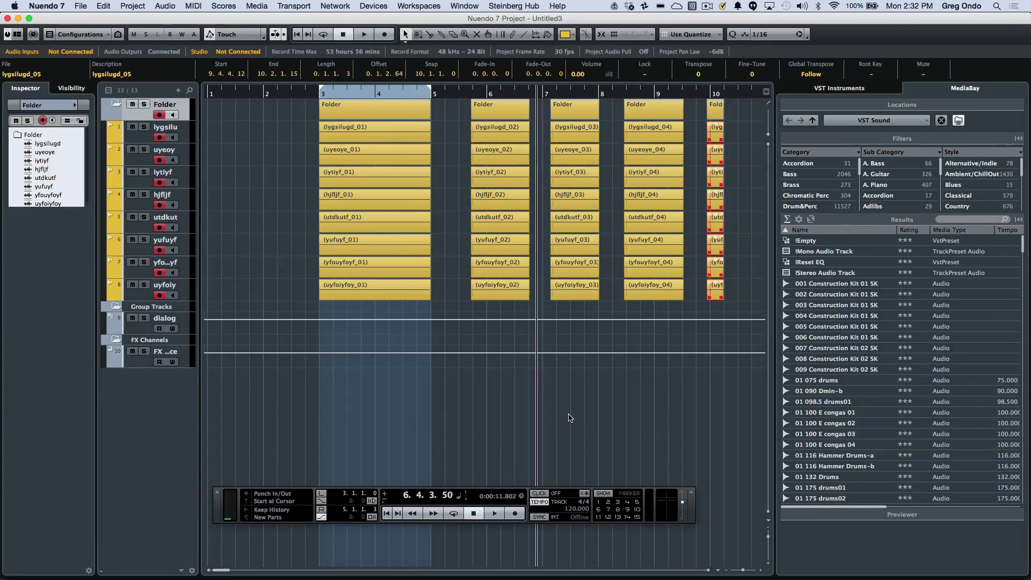
pyautogui.press('space')
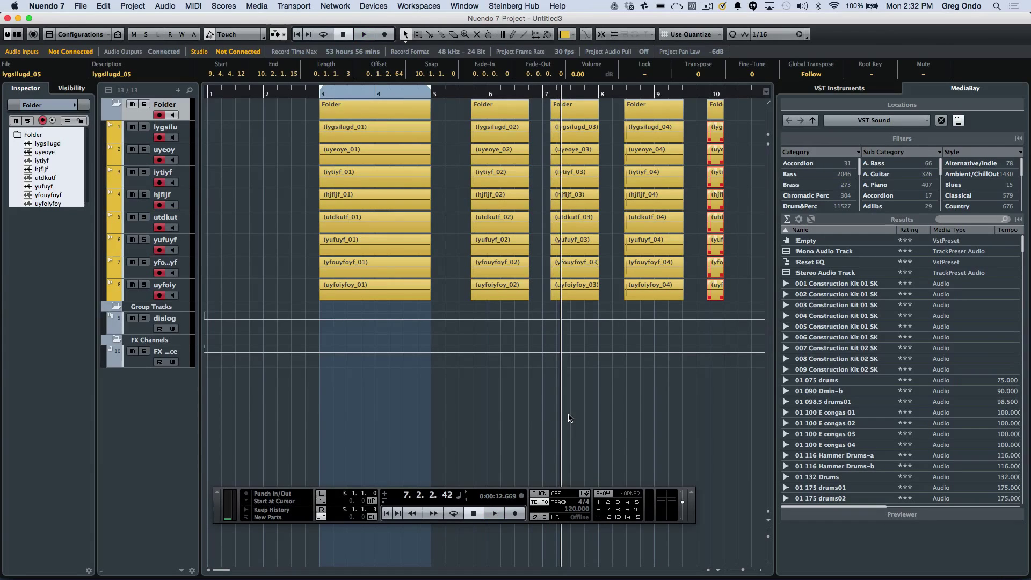
pyautogui.press('space')
pyautogui.press('space')
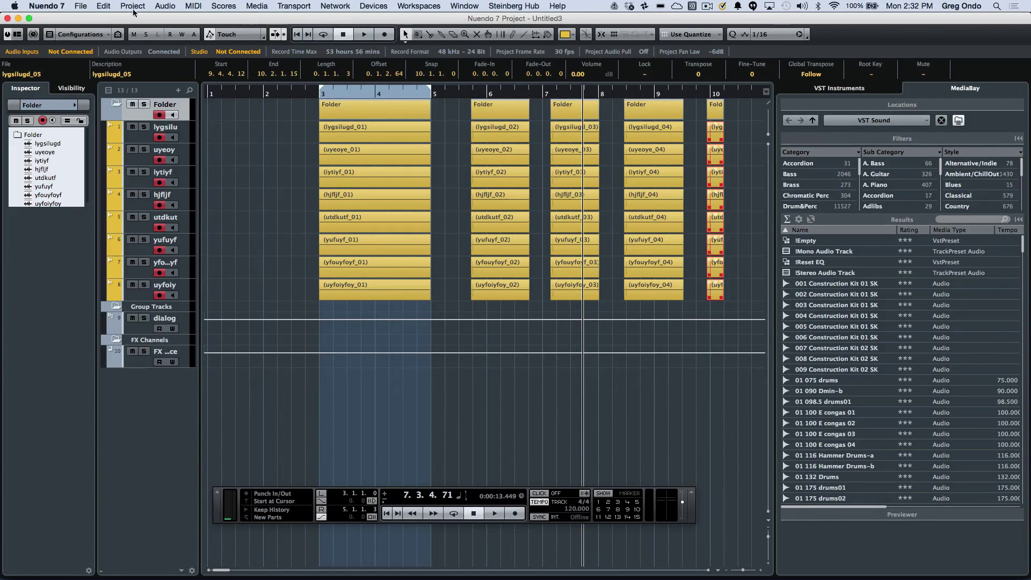
# Enable Locate when Clicked in Empty Space in the Transport preferences and apply the change
pyautogui.click(50, 8)
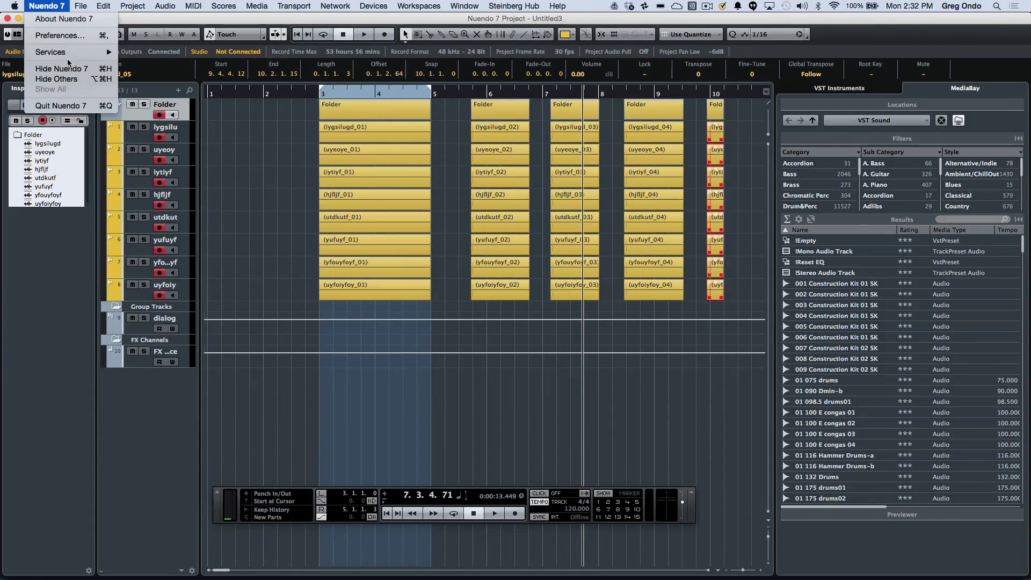
pyautogui.click(57, 36)
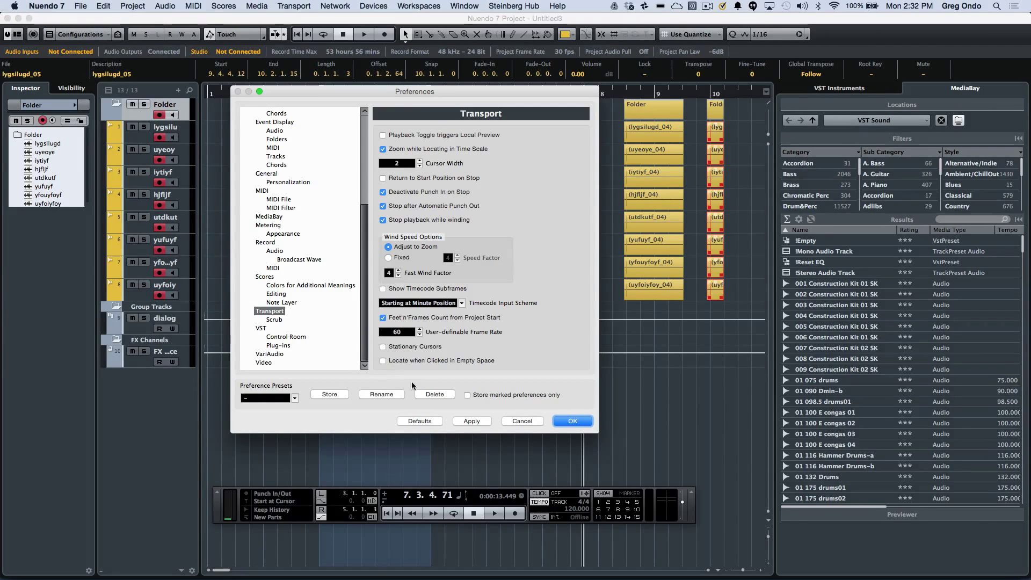
pyautogui.click(383, 361)
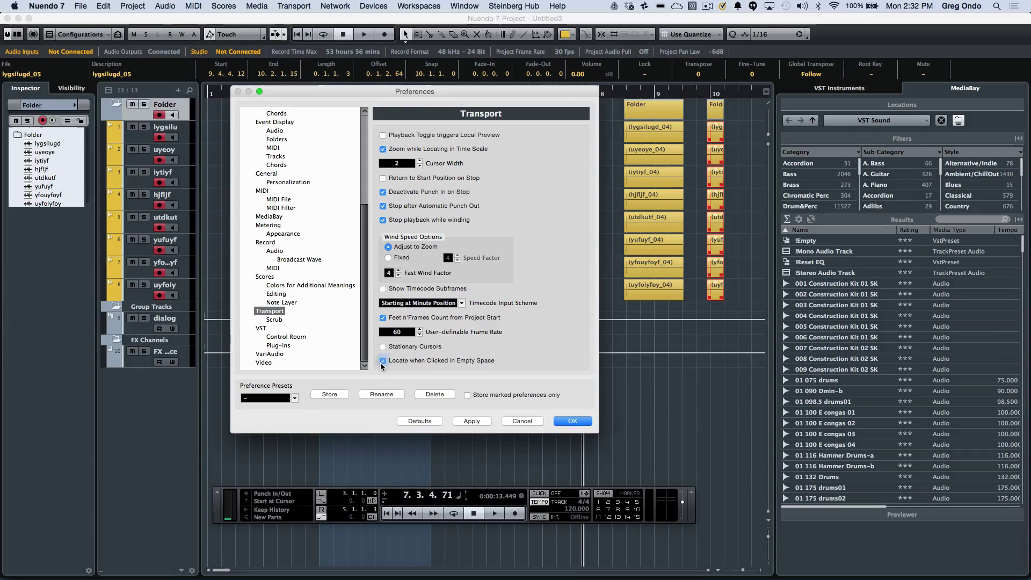
pyautogui.click(573, 420)
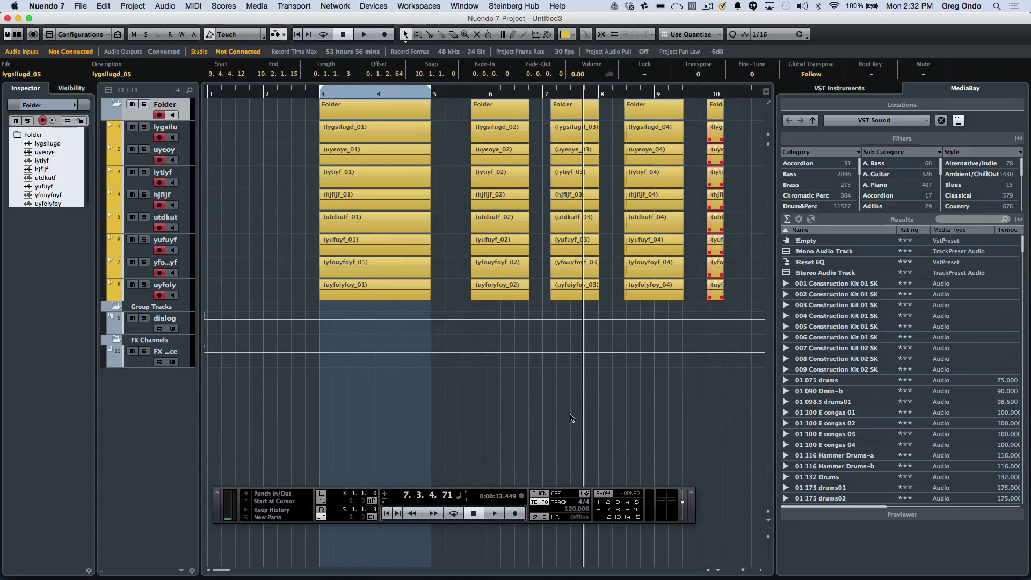
# Test locating the project cursor from several empty spots between the clips, and play briefly from just before bar 7
pyautogui.click(619, 211)
pyautogui.click(445, 196)
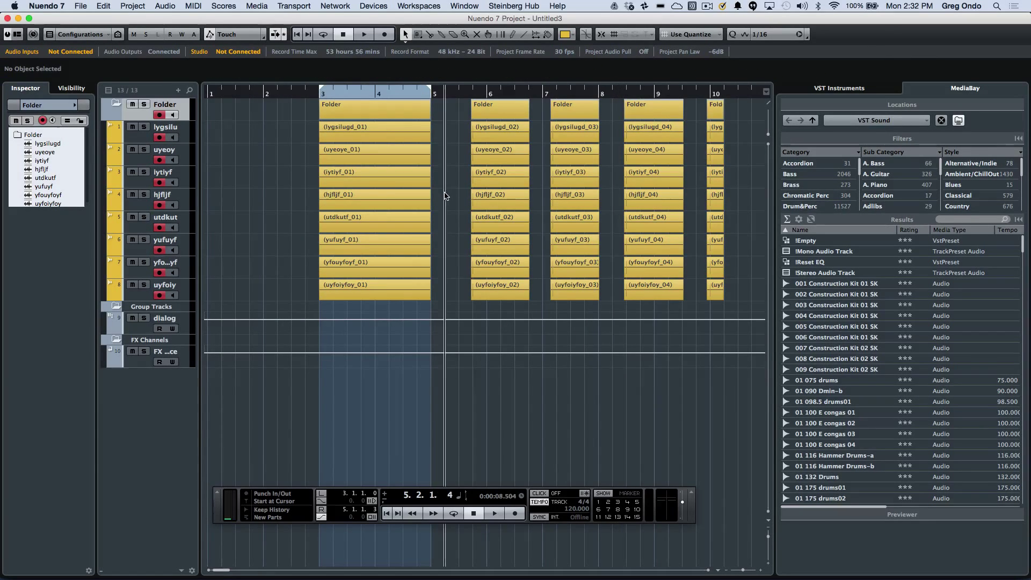
pyautogui.click(281, 191)
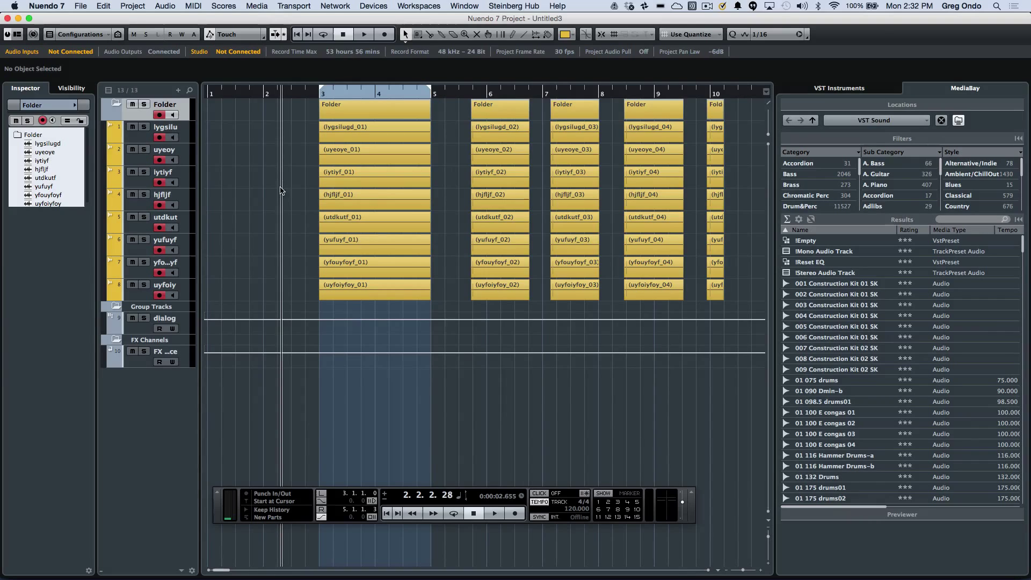
pyautogui.click(452, 200)
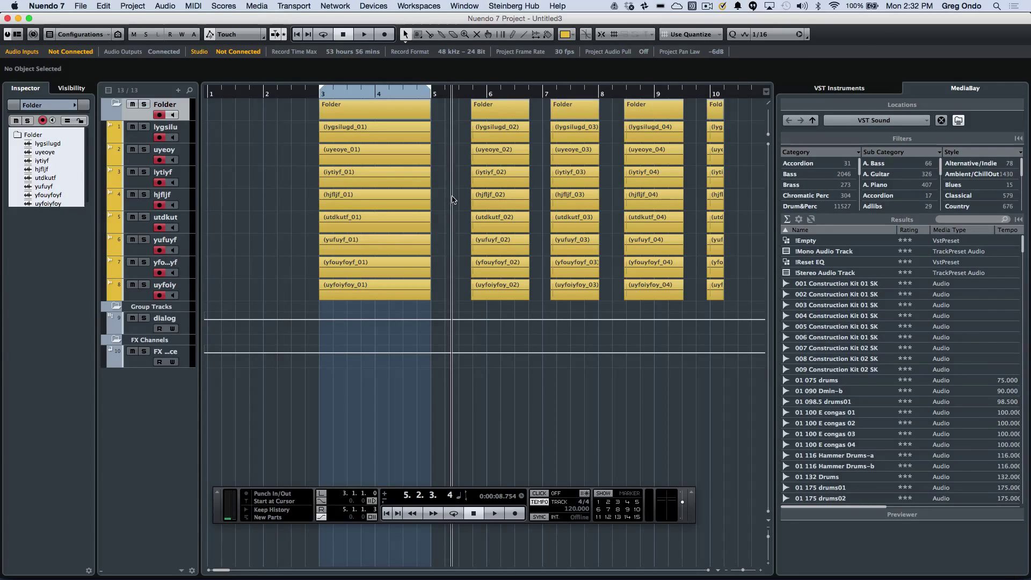
pyautogui.click(544, 200)
pyautogui.click(612, 193)
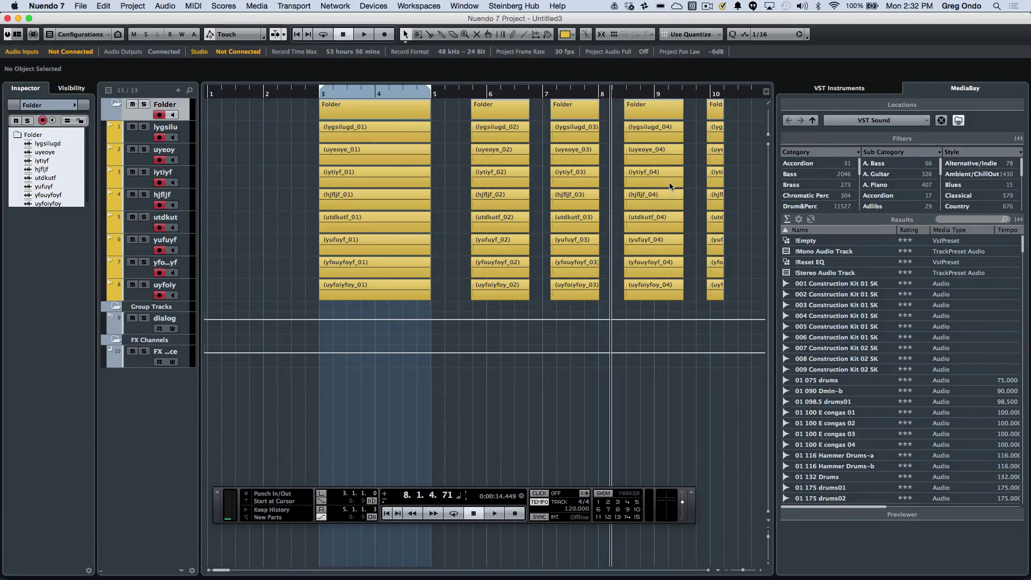
pyautogui.click(705, 194)
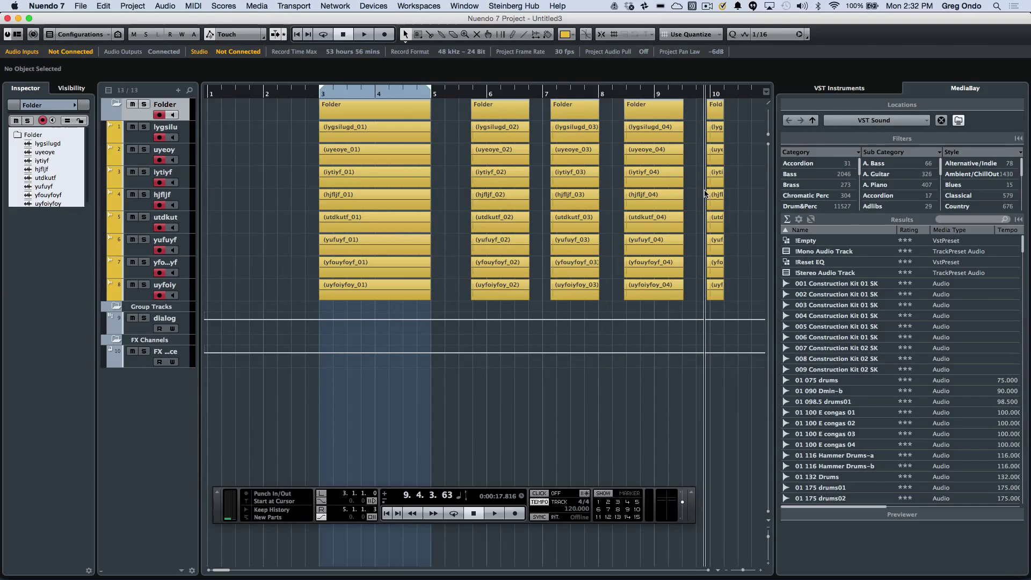
pyautogui.click(542, 191)
pyautogui.press('space')
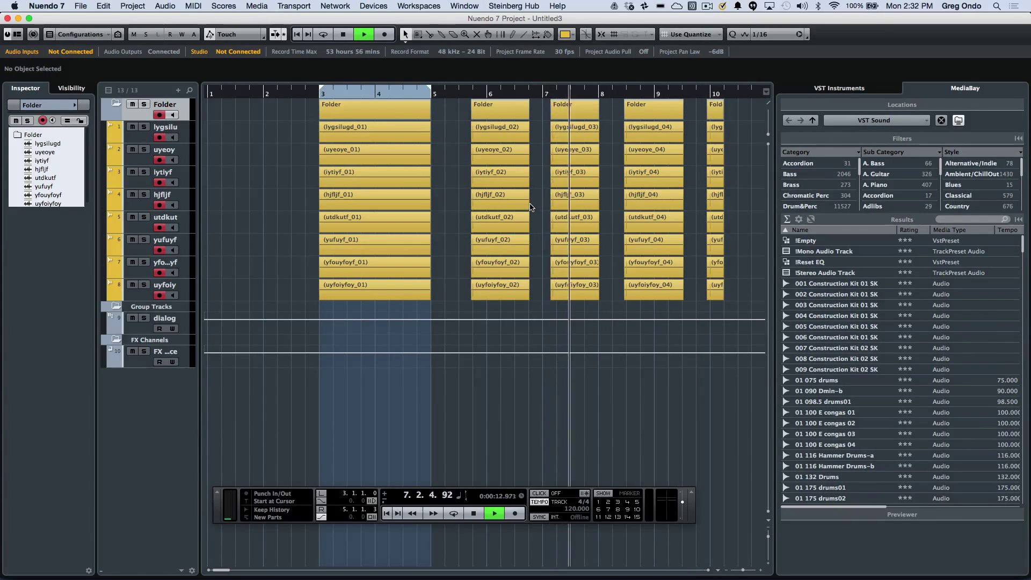
pyautogui.press('space')
# Enable Track Selection Follows Event Selection in the Editing preferences and apply the change
pyautogui.click(48, 5)
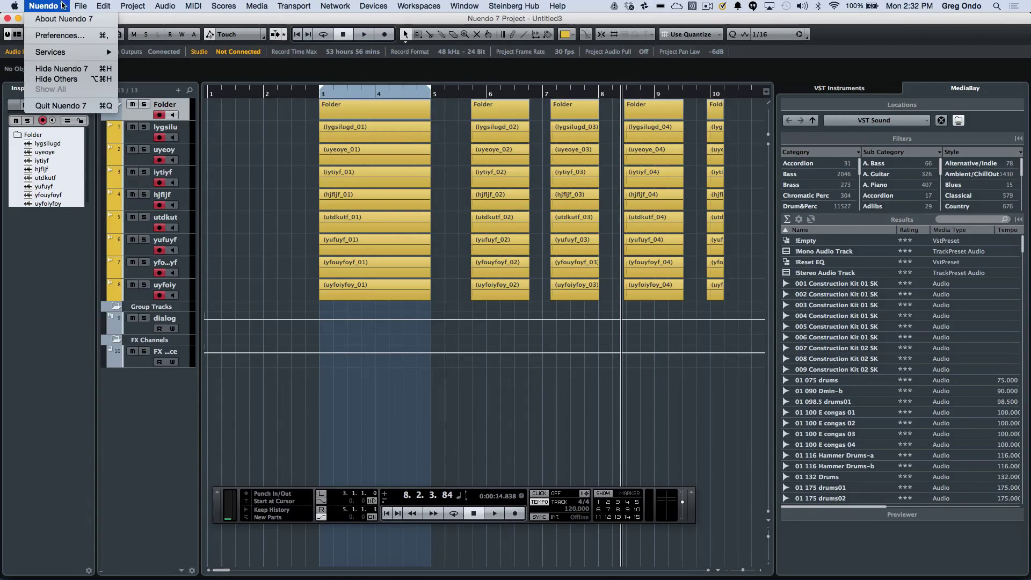
pyautogui.moveTo(82, 9)
pyautogui.moveTo(47, 5)
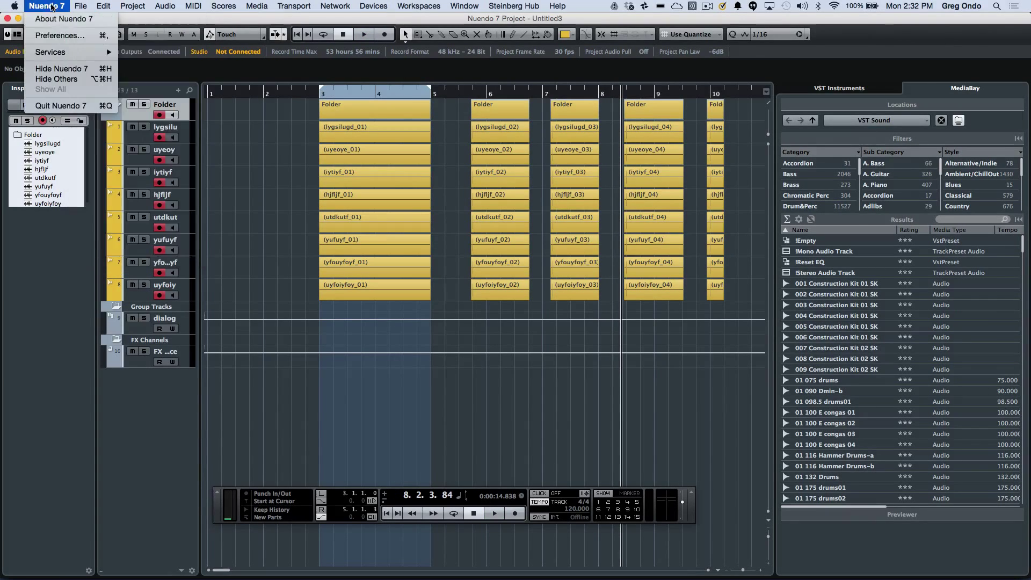
pyautogui.click(54, 36)
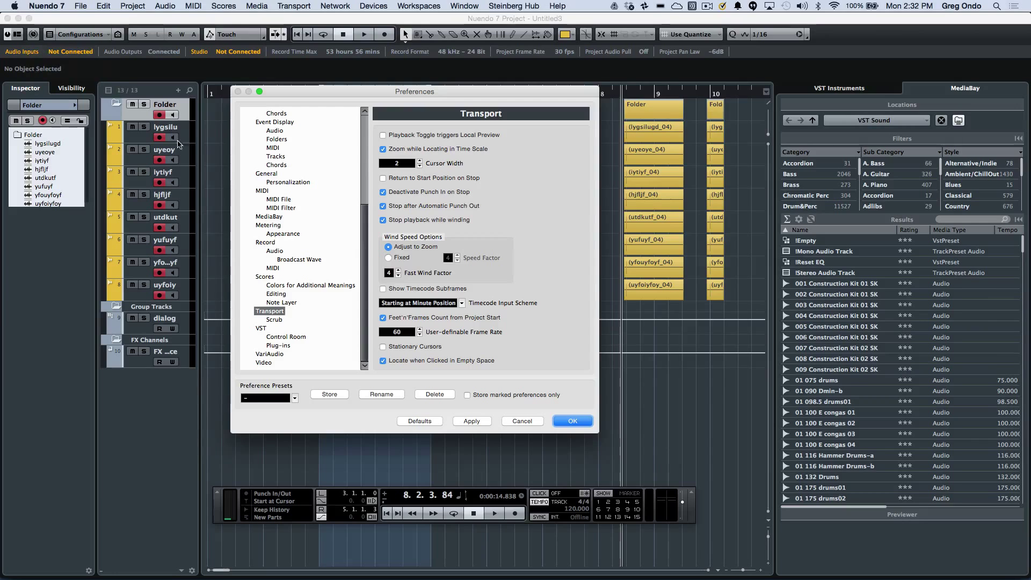
pyautogui.scroll(5, 271, 231)
pyautogui.click(273, 202)
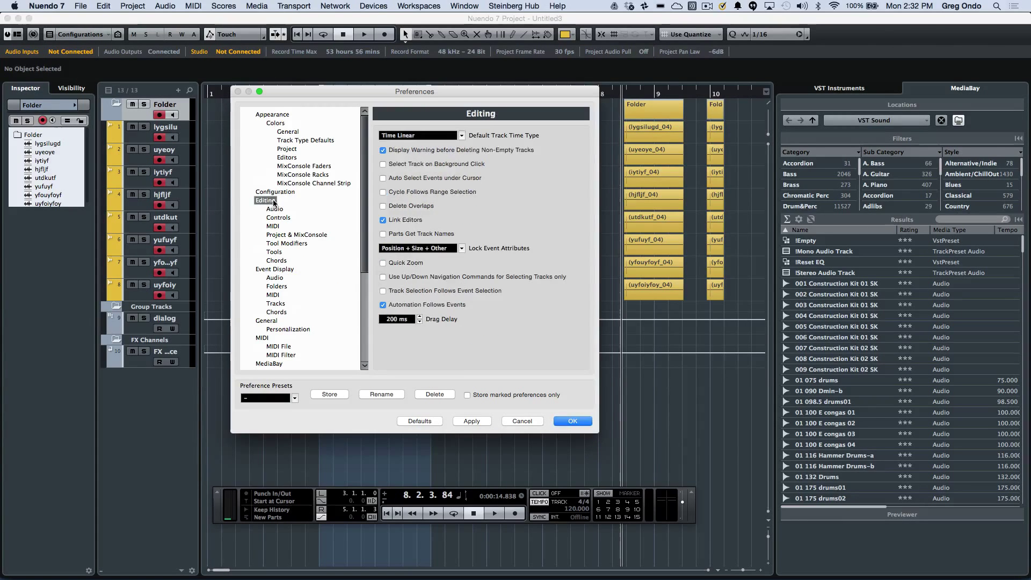
pyautogui.click(384, 291)
pyautogui.click(574, 423)
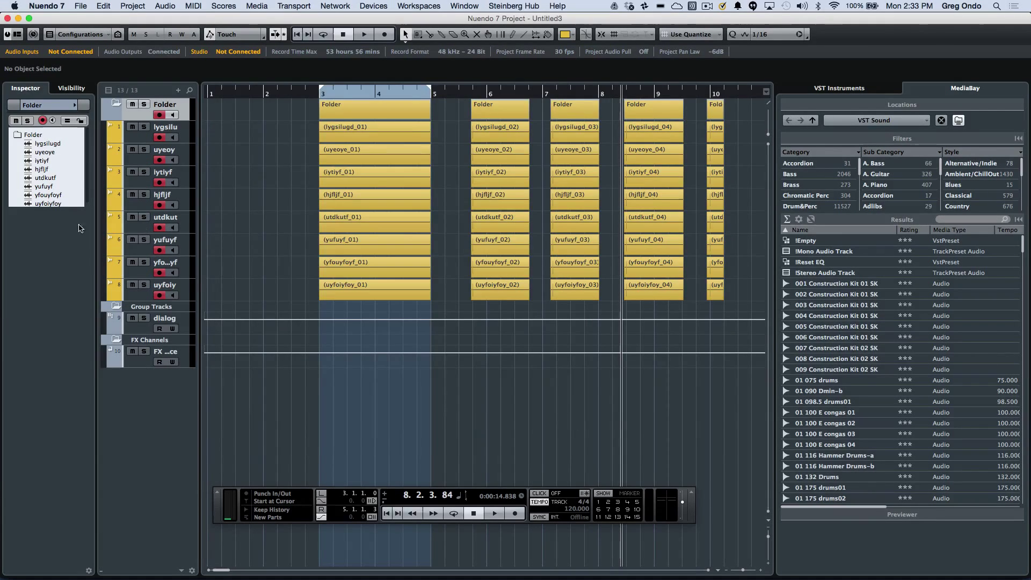
# Show the channel fader in the Inspector, and lower the first audio track's volume to -12.5 after selecting its lygsilugd_04 event
pyautogui.click(146, 253)
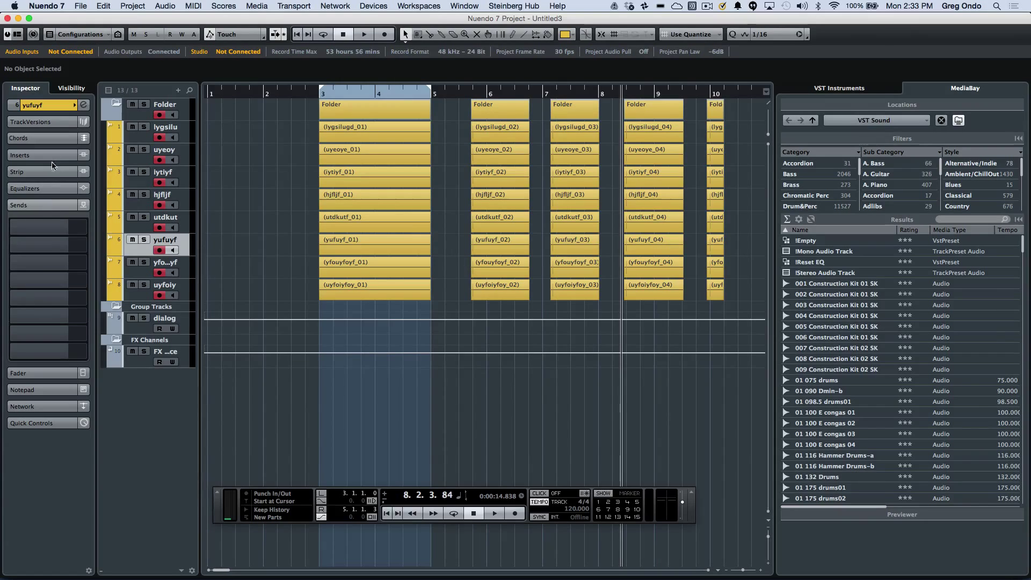
pyautogui.click(33, 374)
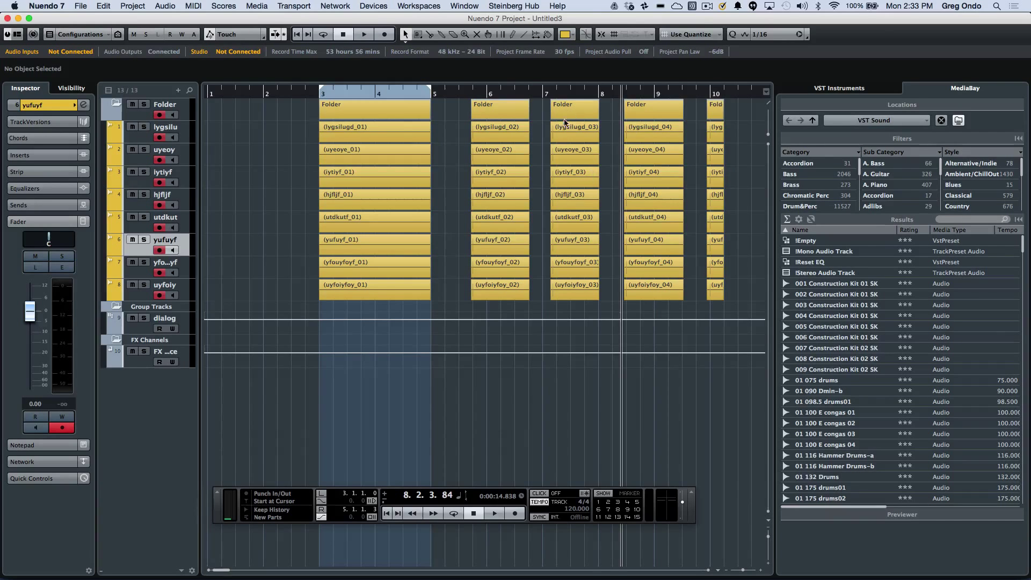
pyautogui.click(670, 136)
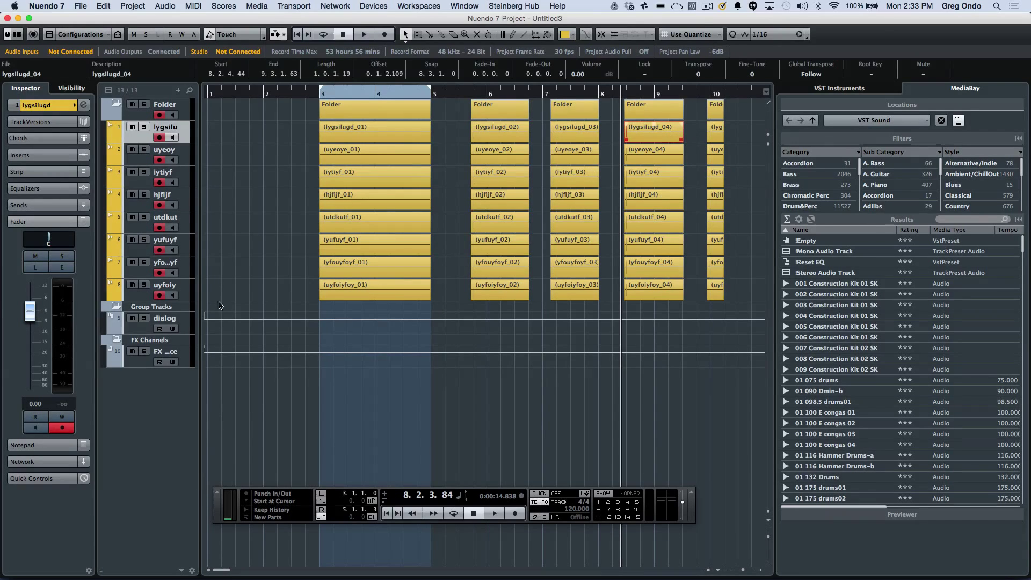
pyautogui.moveTo(36, 312); pyautogui.dragTo(35, 338)
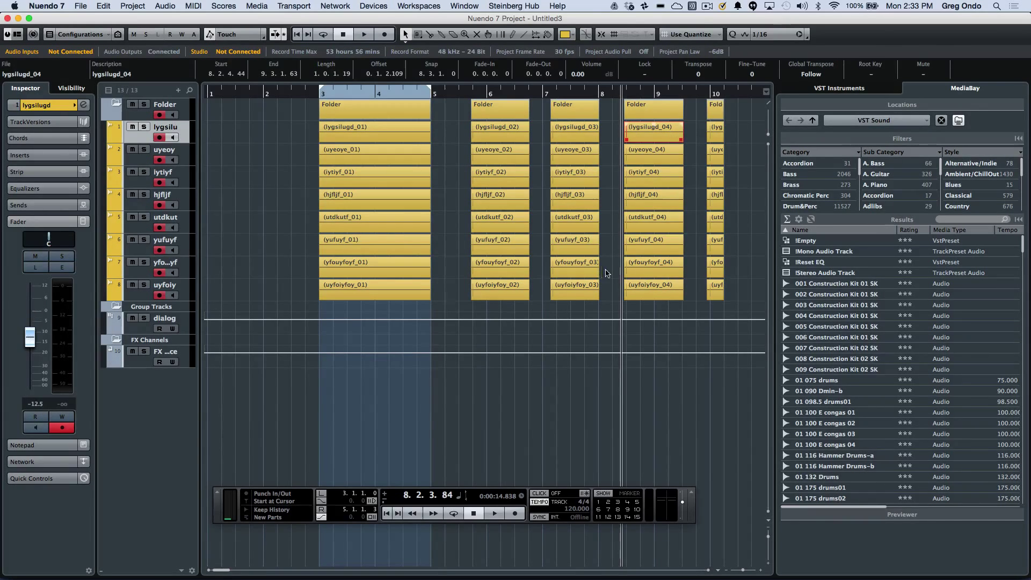
# Select events on several different audio tracks in turn to check that track selection and the Inspector fader follow
pyautogui.click(503, 244)
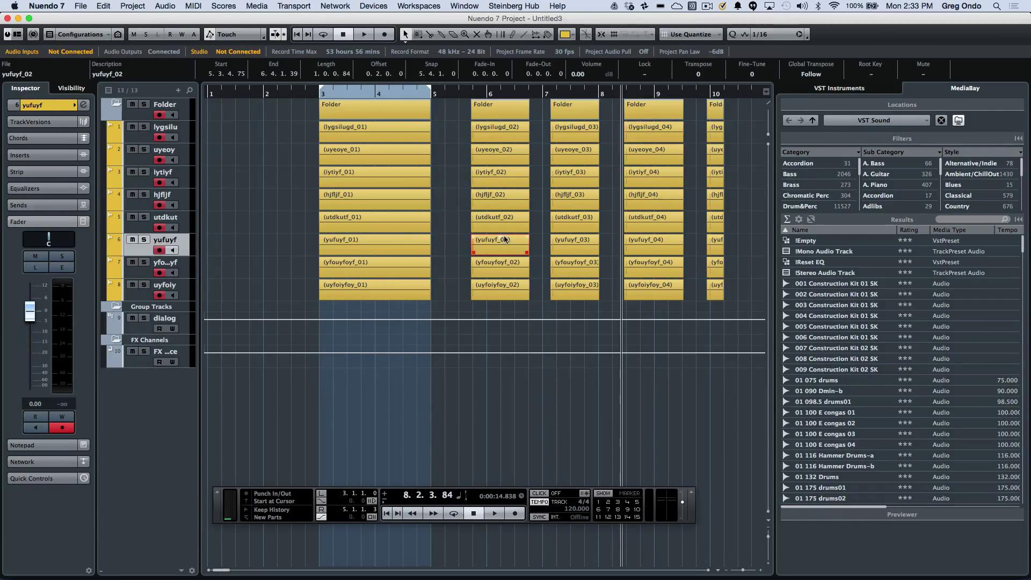
pyautogui.click(642, 127)
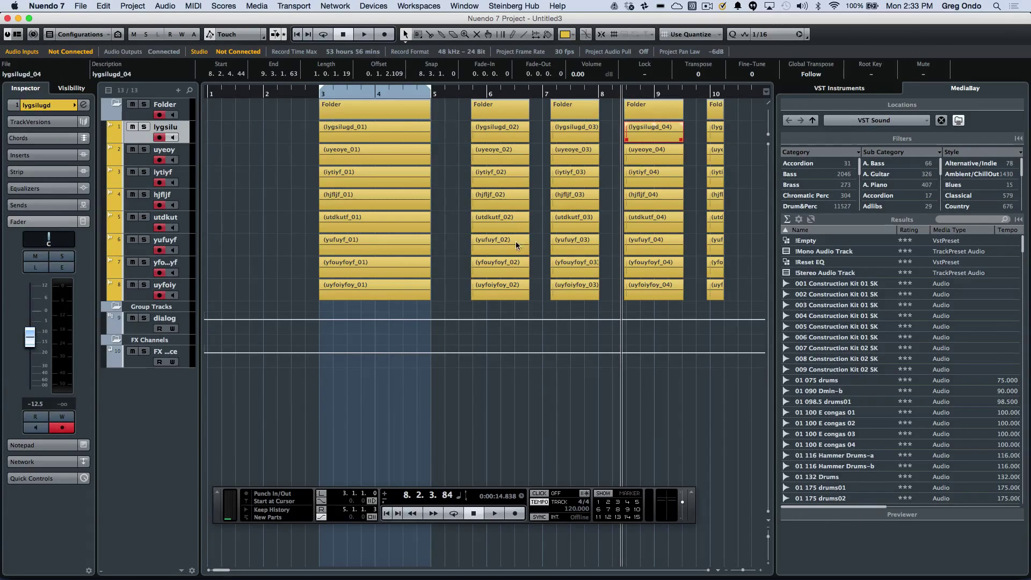
pyautogui.click(503, 265)
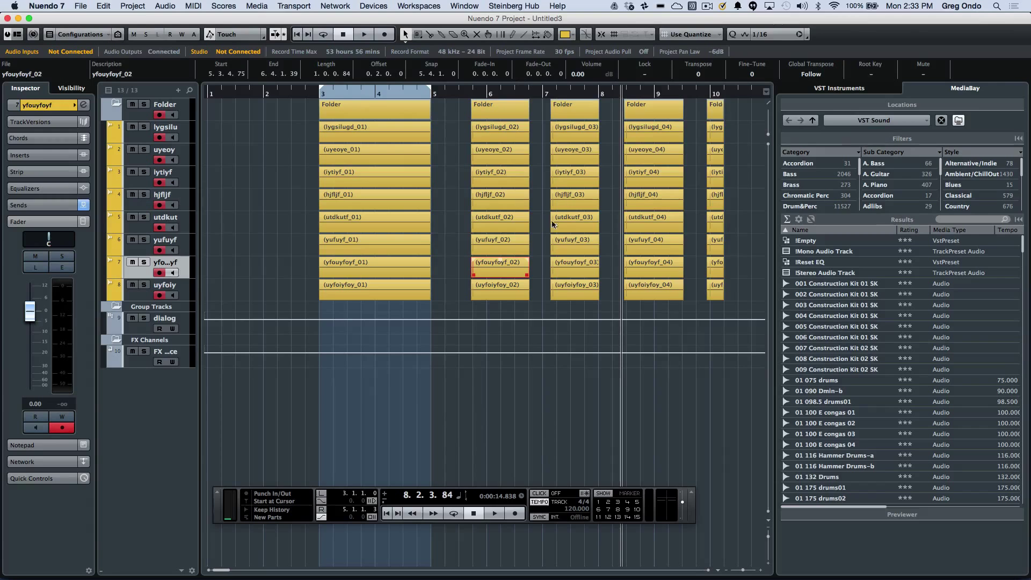
pyautogui.click(654, 228)
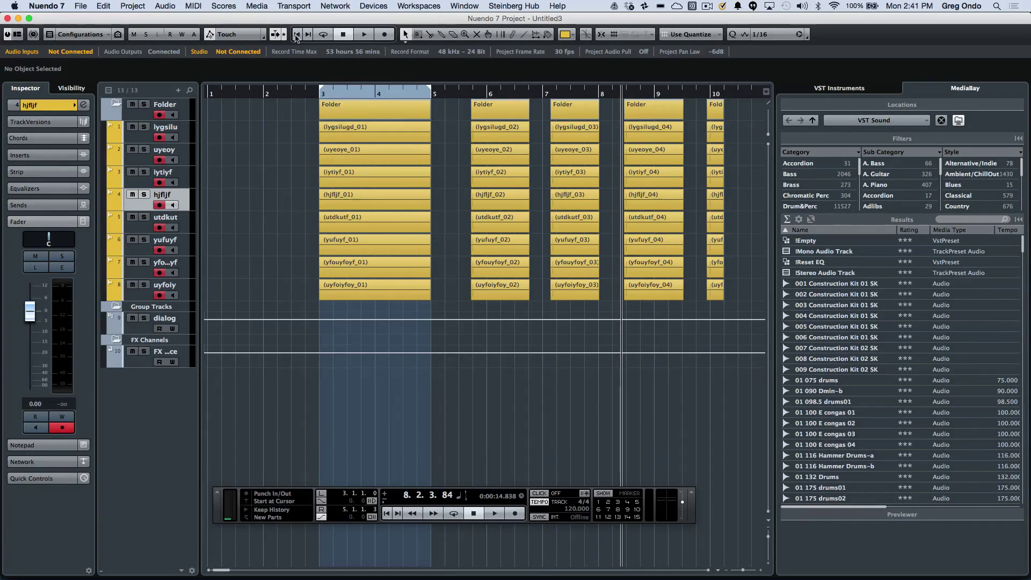
# Open the Pool and expand its Audio folder to examine the recorded clips and their origin times
pyautogui.click(258, 6)
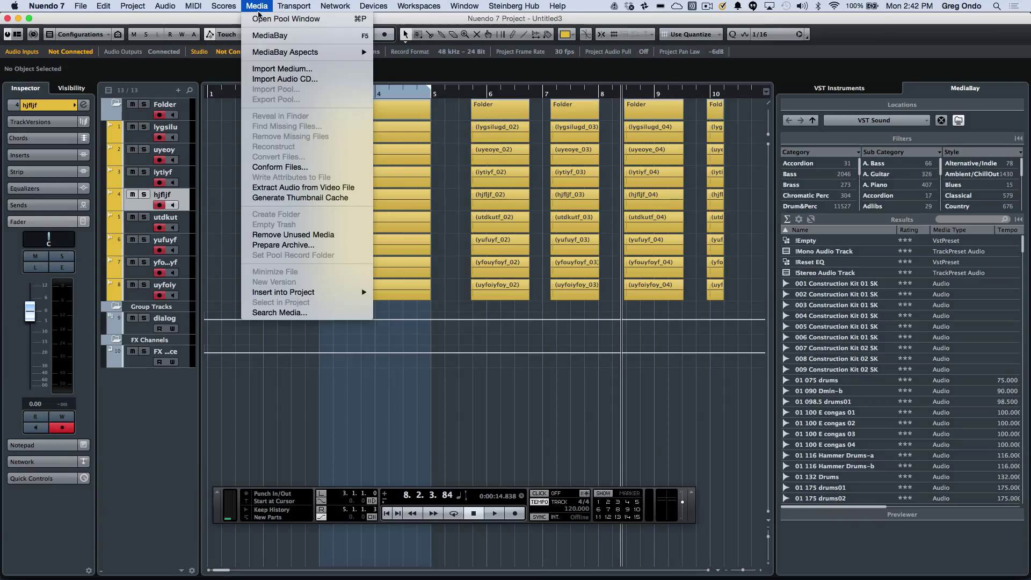
pyautogui.click(260, 19)
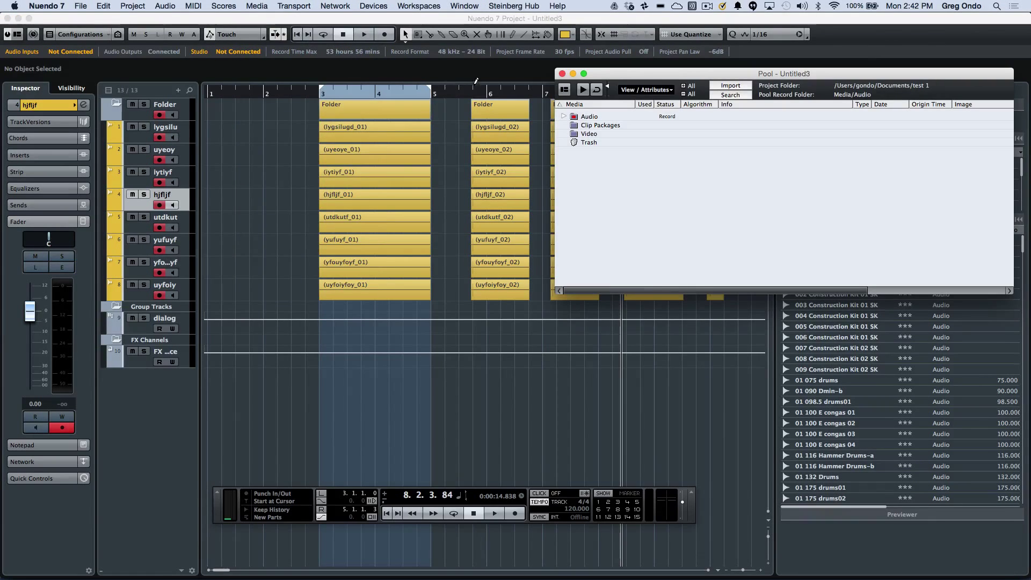
pyautogui.click(563, 116)
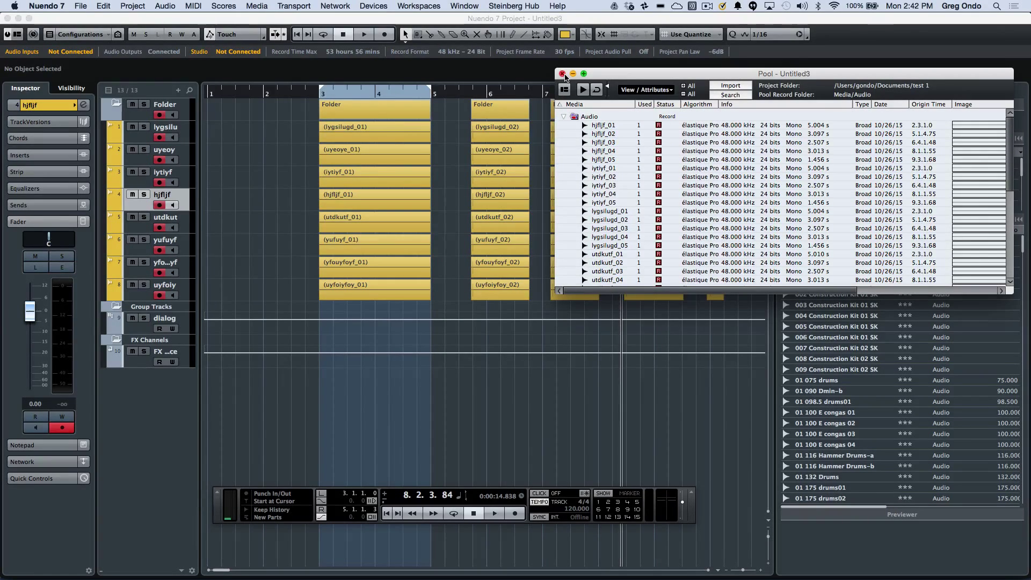
# Shift the hjfljf_02 event earlier to about 5.2.2.5, and move it back to its origin position
pyautogui.click(488, 202)
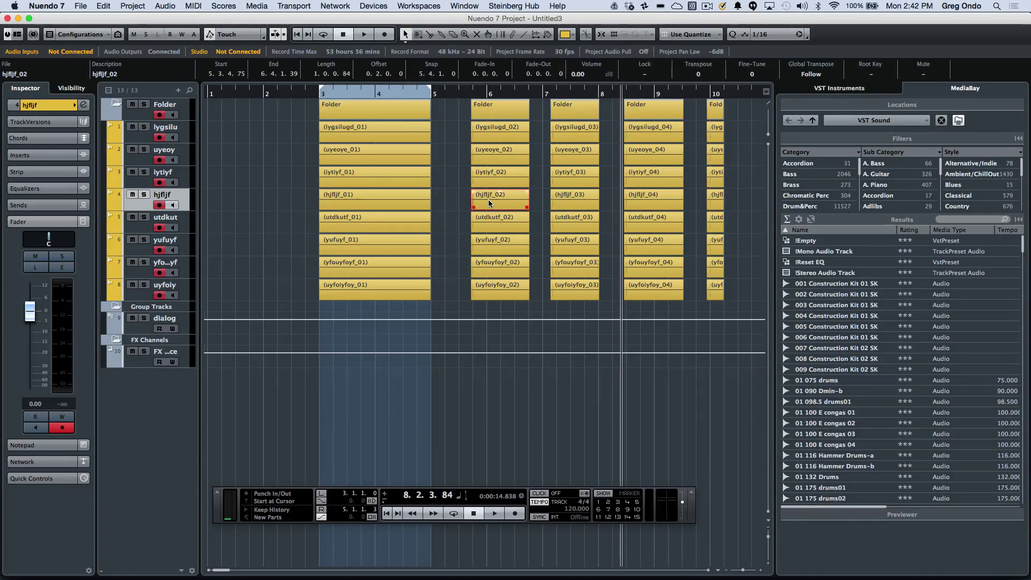
pyautogui.moveTo(488, 202); pyautogui.dragTo(465, 201)
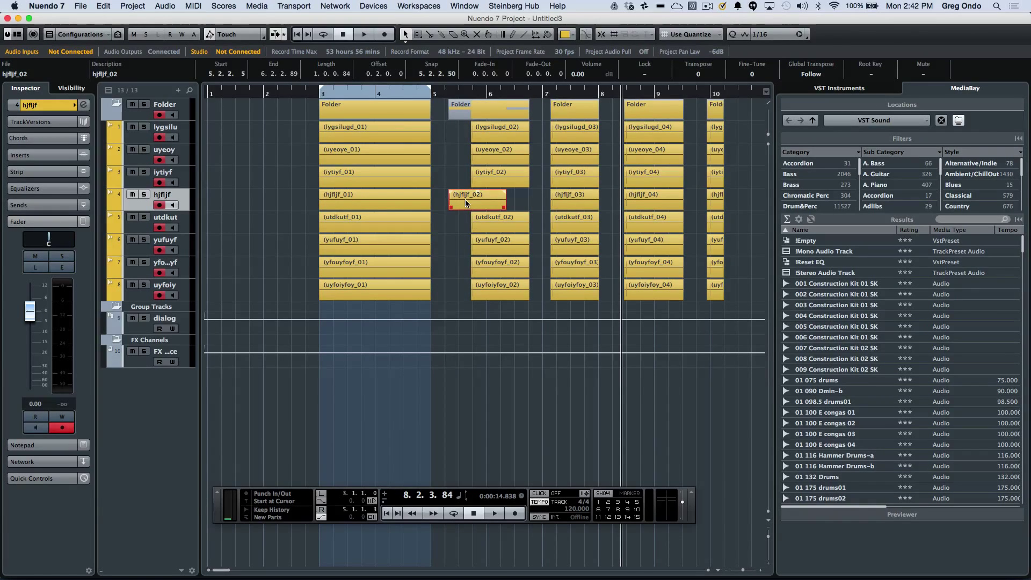
pyautogui.rightClick(478, 197)
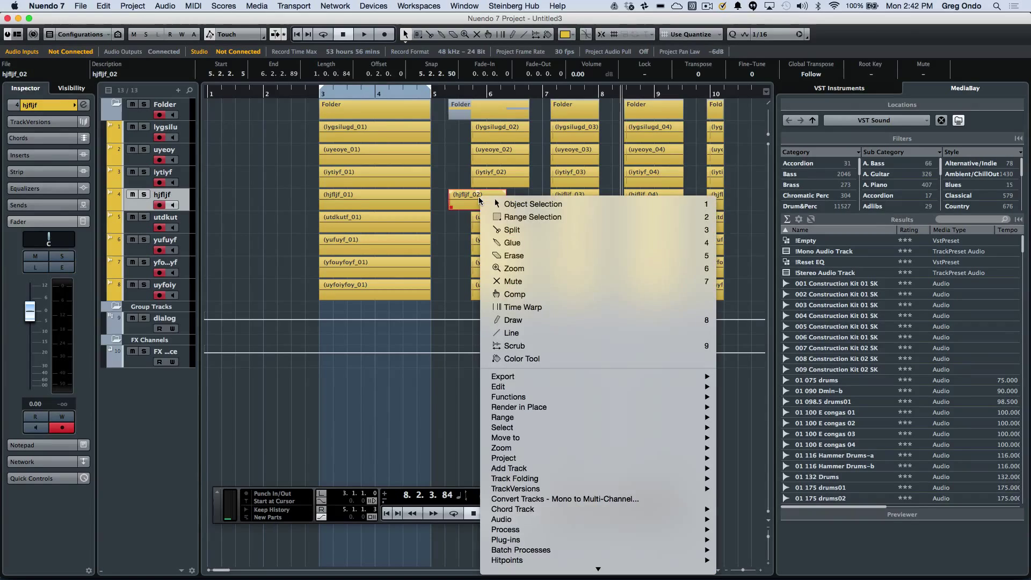
pyautogui.moveTo(568, 438)
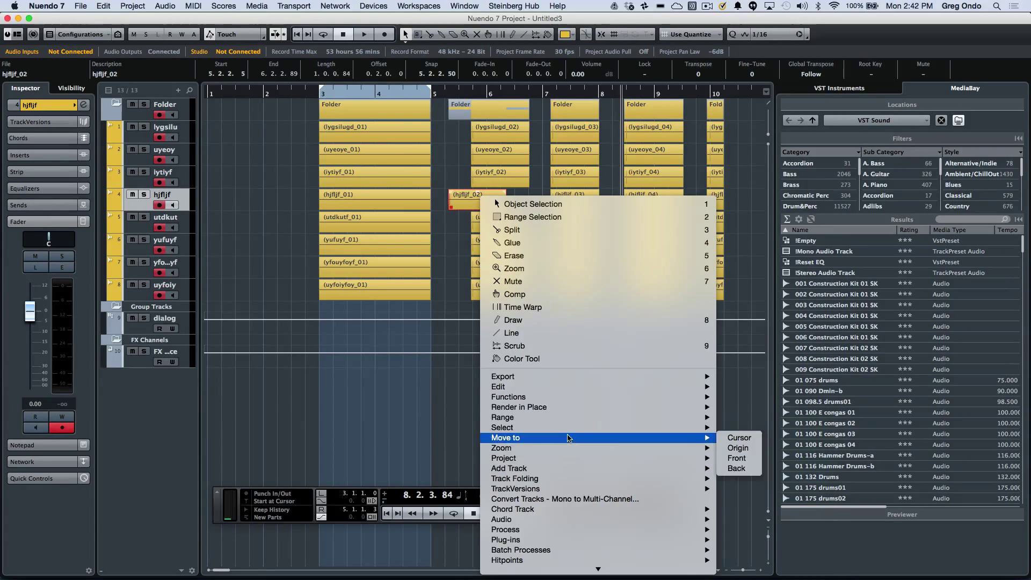
pyautogui.click(736, 448)
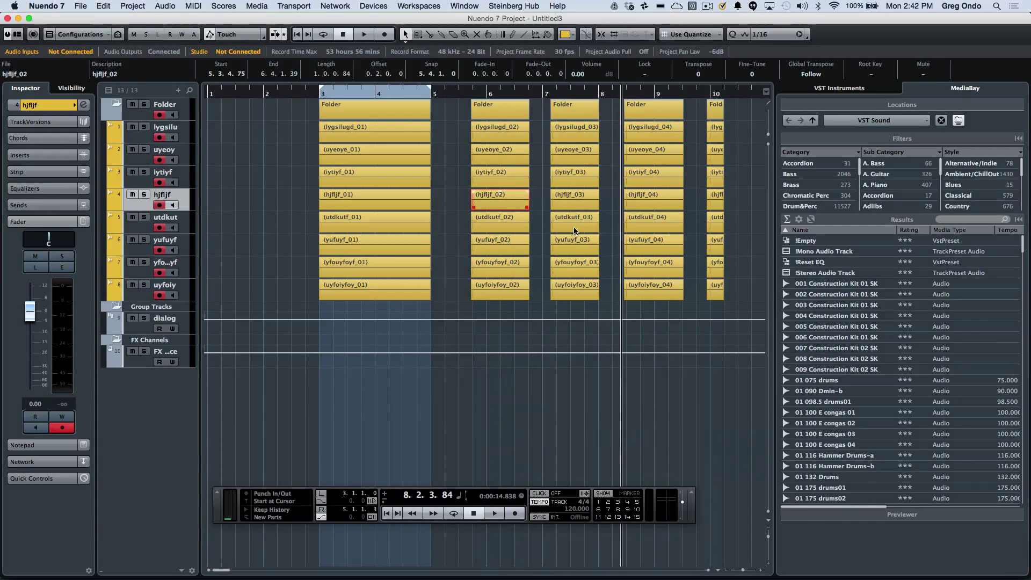
# Find the yufuyf_03 event's clip in the Pool and place a copy on the yufuyf track at about 1.1.3.21
pyautogui.click(569, 244)
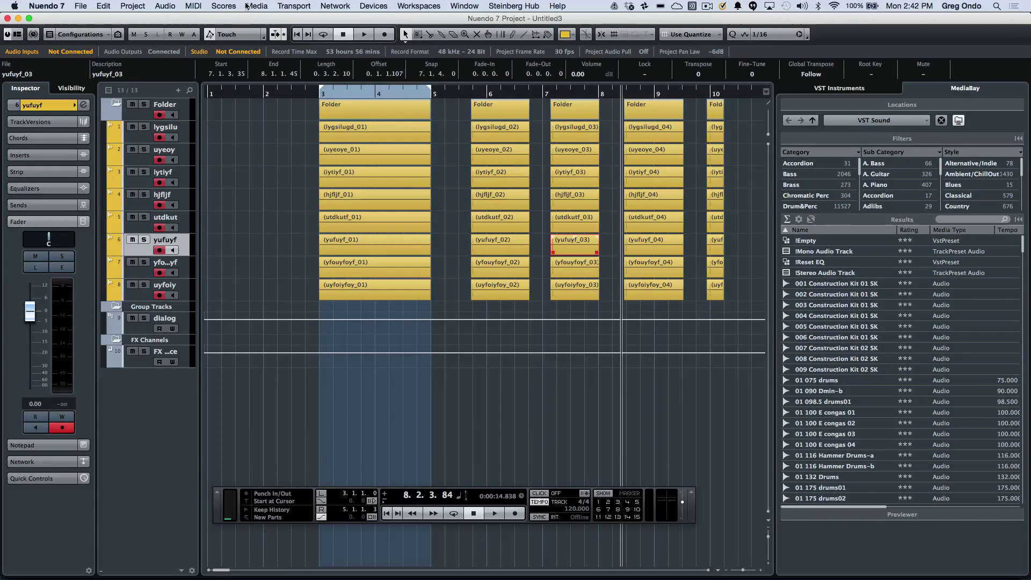
pyautogui.click(165, 6)
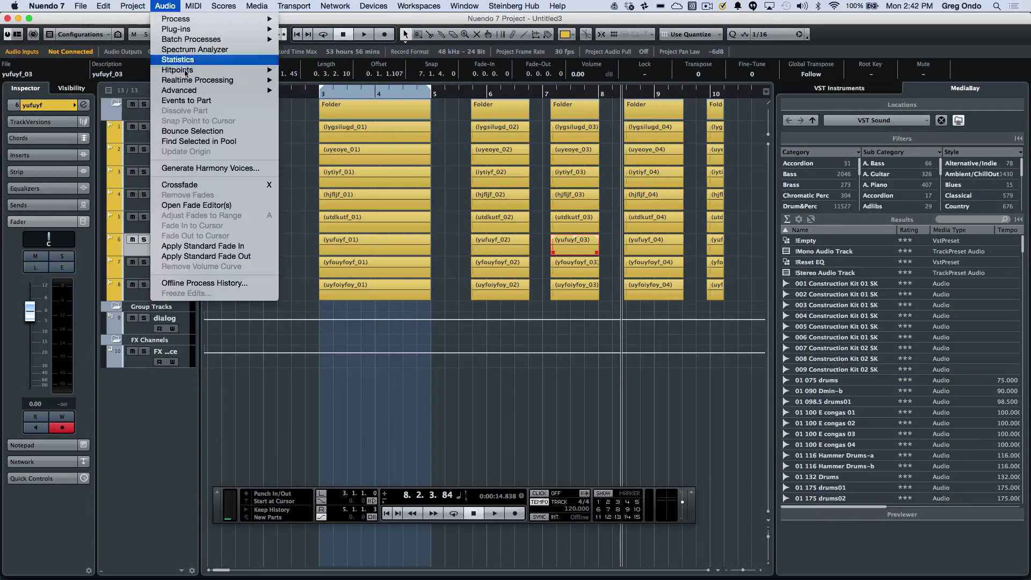
pyautogui.click(208, 142)
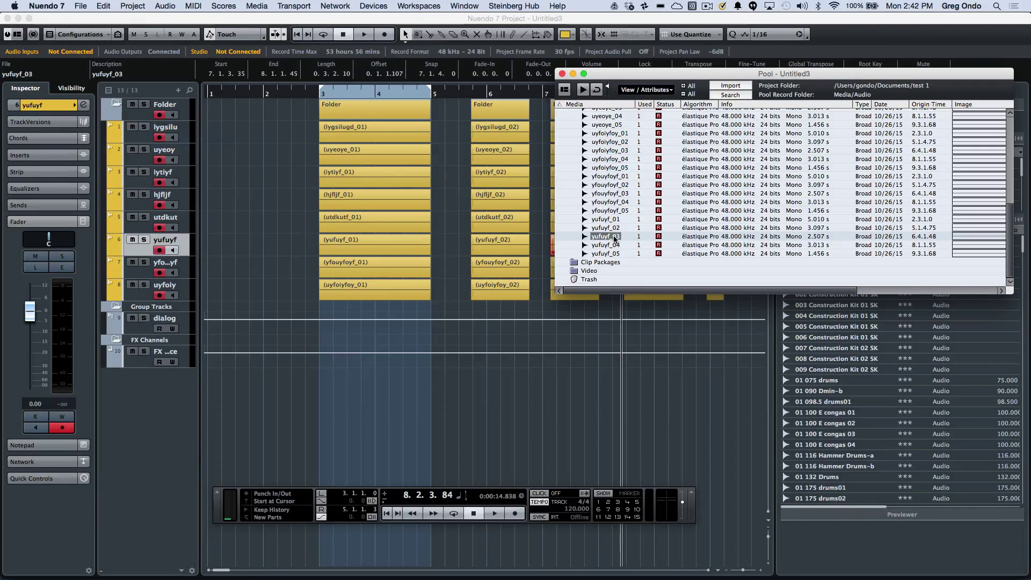
pyautogui.moveTo(614, 238); pyautogui.dragTo(237, 234)
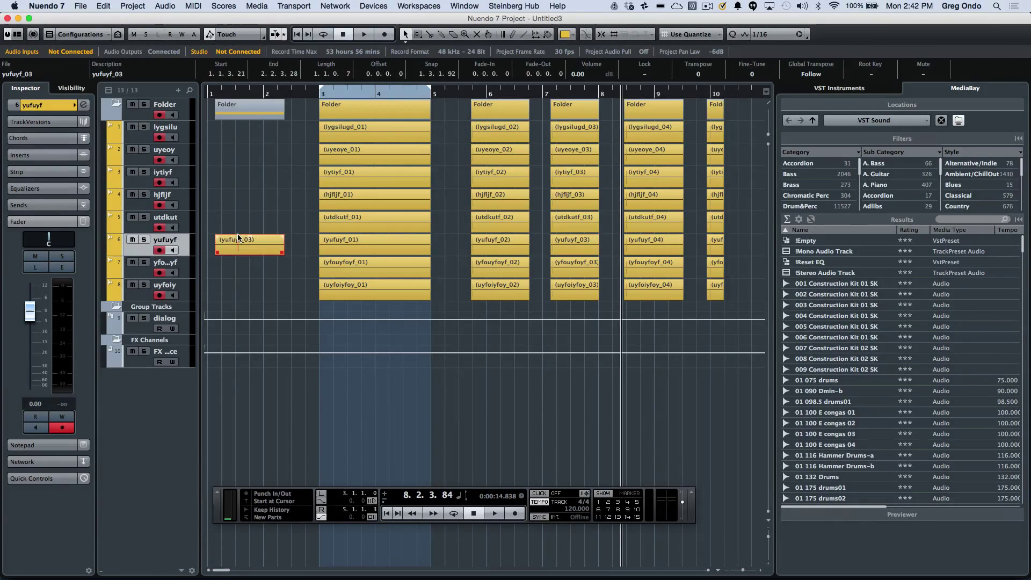